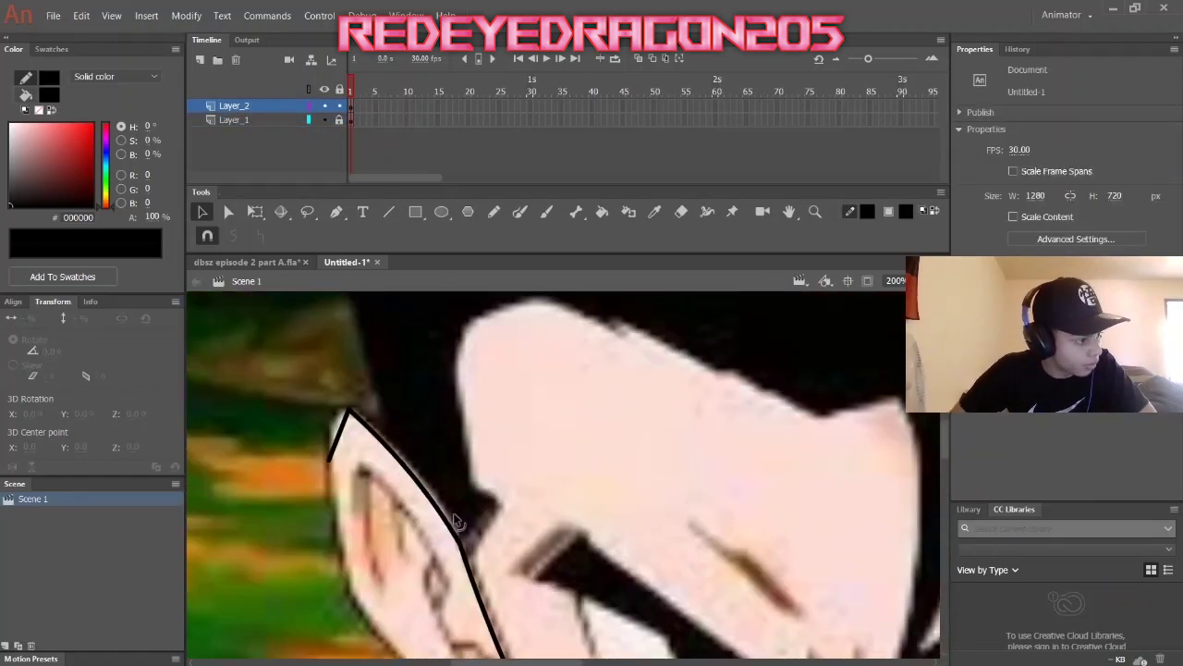
Close the left ear's outline at the lobe with a straight line and bend its segments to follow the reference picture.
key("n")
left_click_drag(585, 608, 545, 610)
key("v")
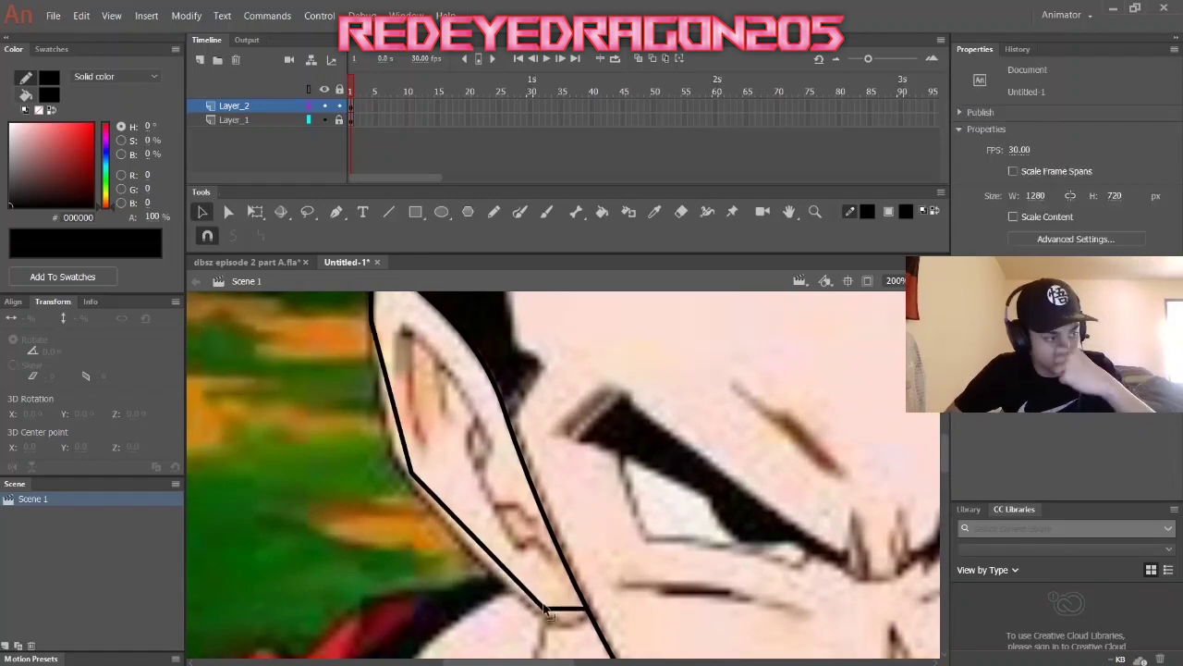
Trace the left shoulder and collar fold with curved lines and continue the body outline outside the canvas below the picture.
key("n")
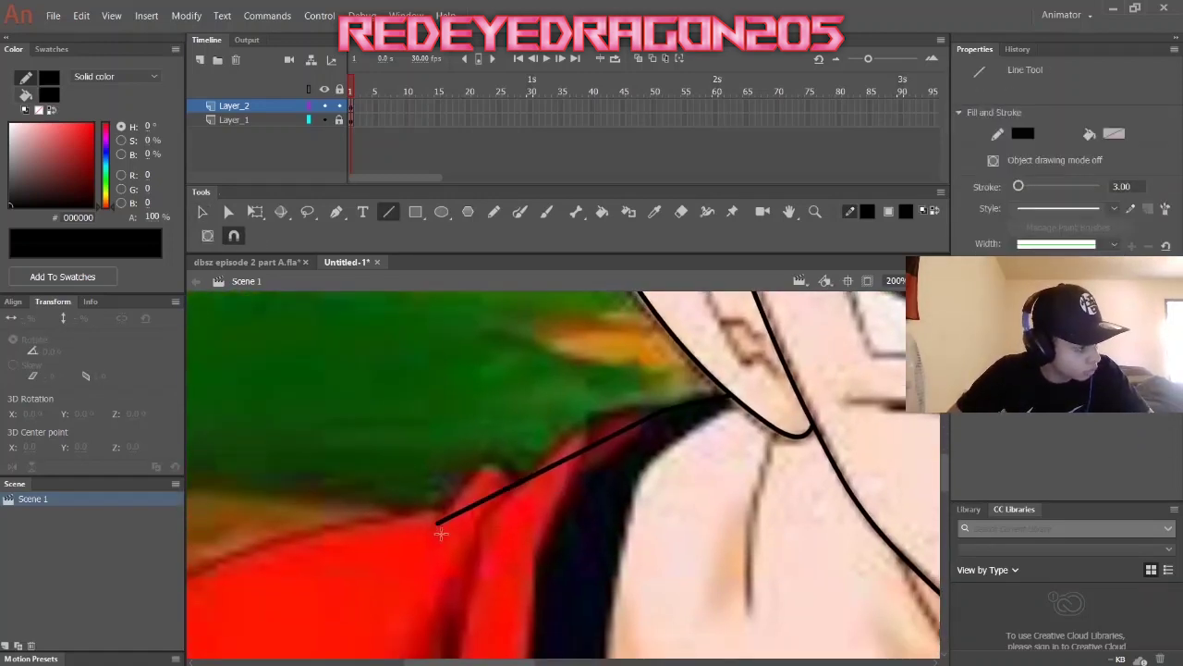
left_click_drag(366, 509, 732, 430)
key("v")
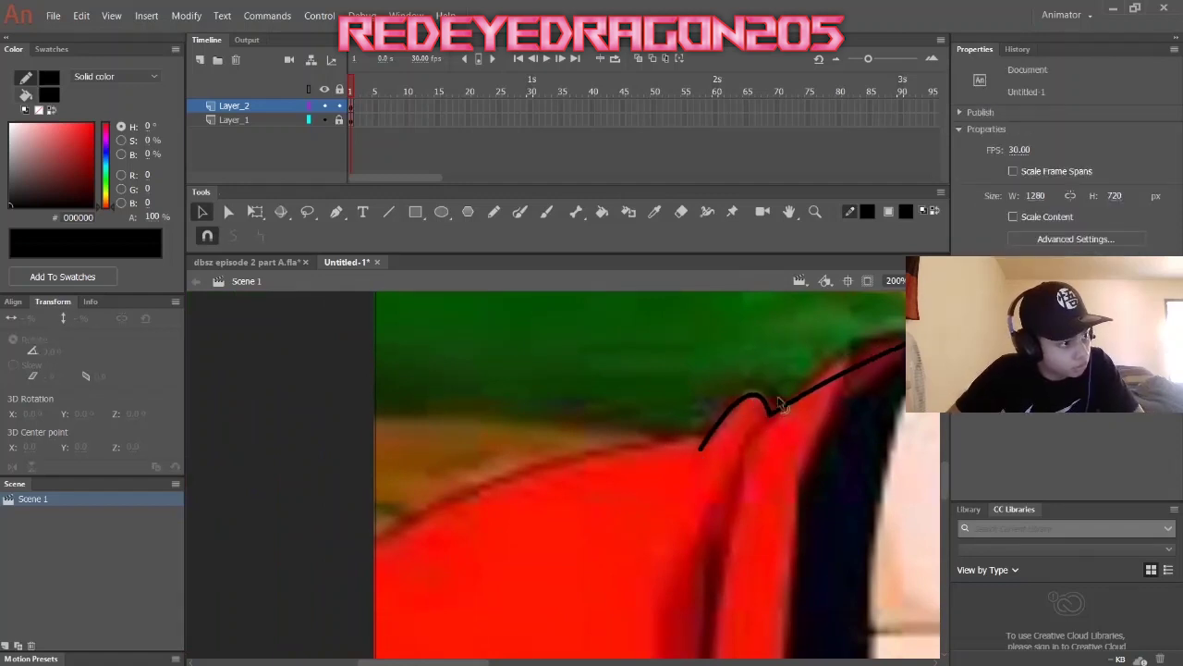
mouse_move(777, 397)
left_mouse_down()
mouse_move(760, 430)
mouse_move(423, 576)
left_mouse_up()
key("n")
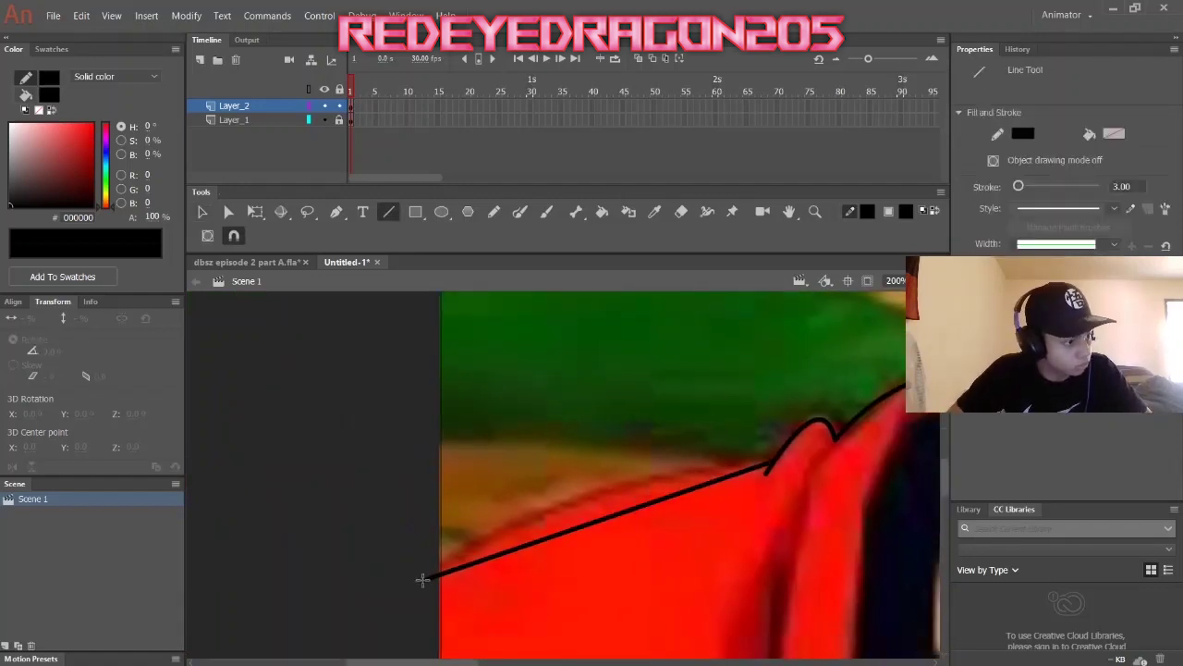
left_click_drag(704, 493, 714, 377)
scroll(441, 420, "down", 4)
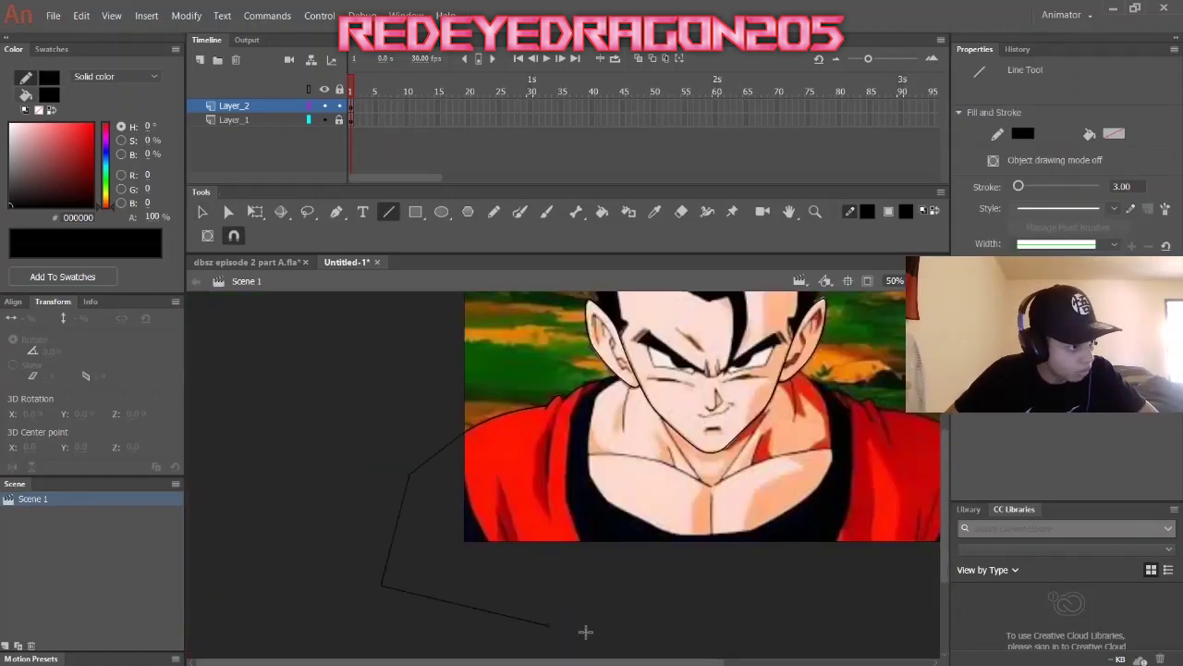
Trace the right side of the neck, the collar folds and the right shoulder with lines bent to match the reference.
scroll(585, 631, "up", 4)
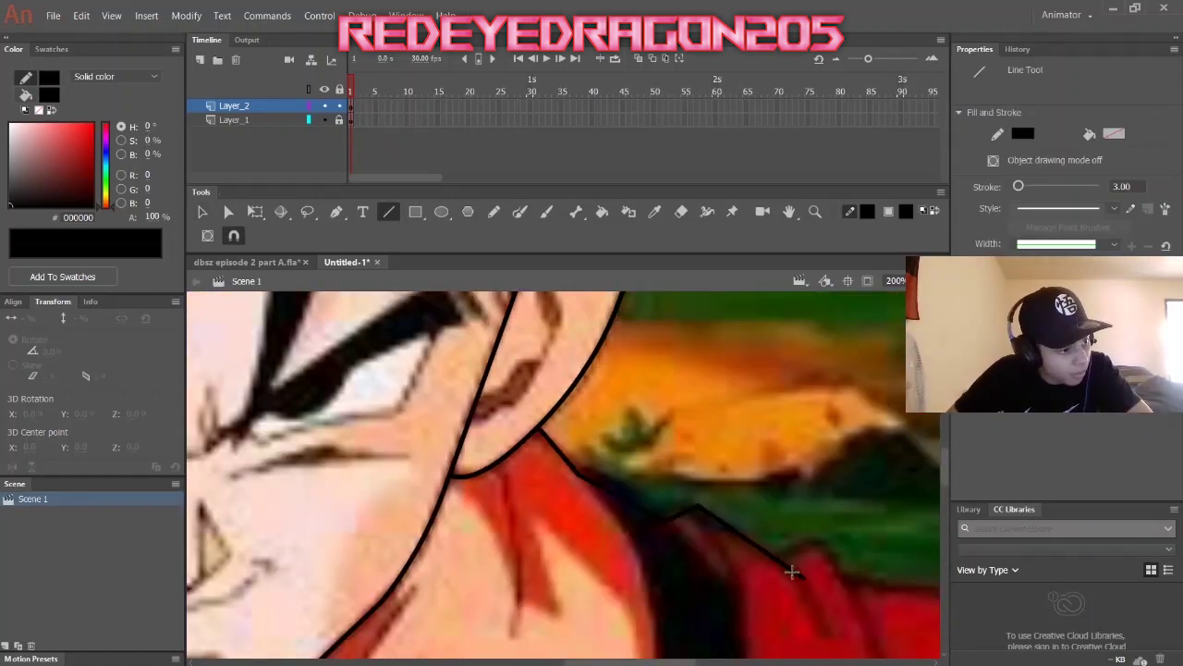
left_click_drag(793, 571, 689, 450)
left_click_drag(689, 450, 766, 614)
key("v")
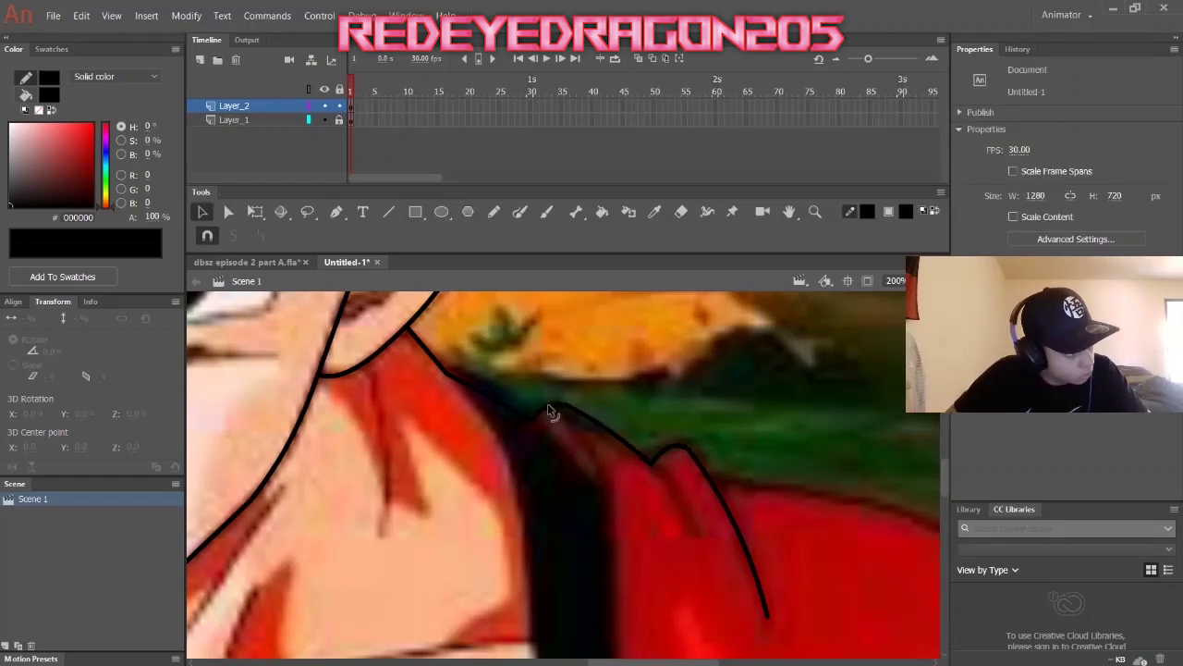
scroll(548, 404, "left", 3)
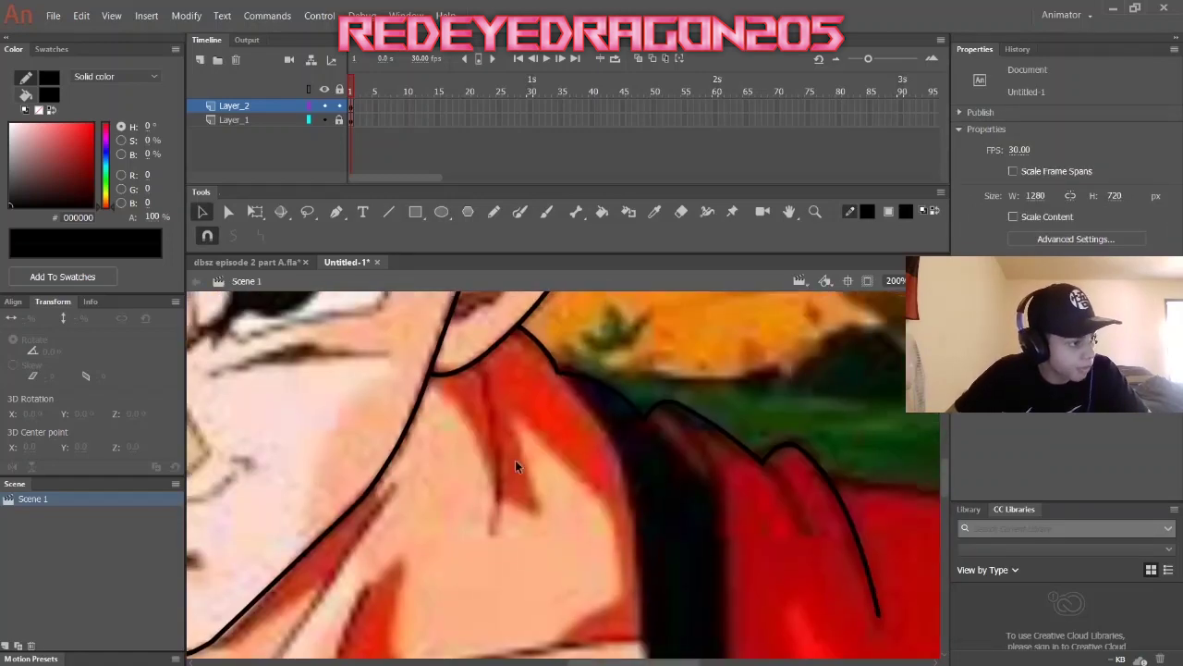
scroll(515, 459, "right", 3)
key("n")
scroll(781, 533, "left", 2)
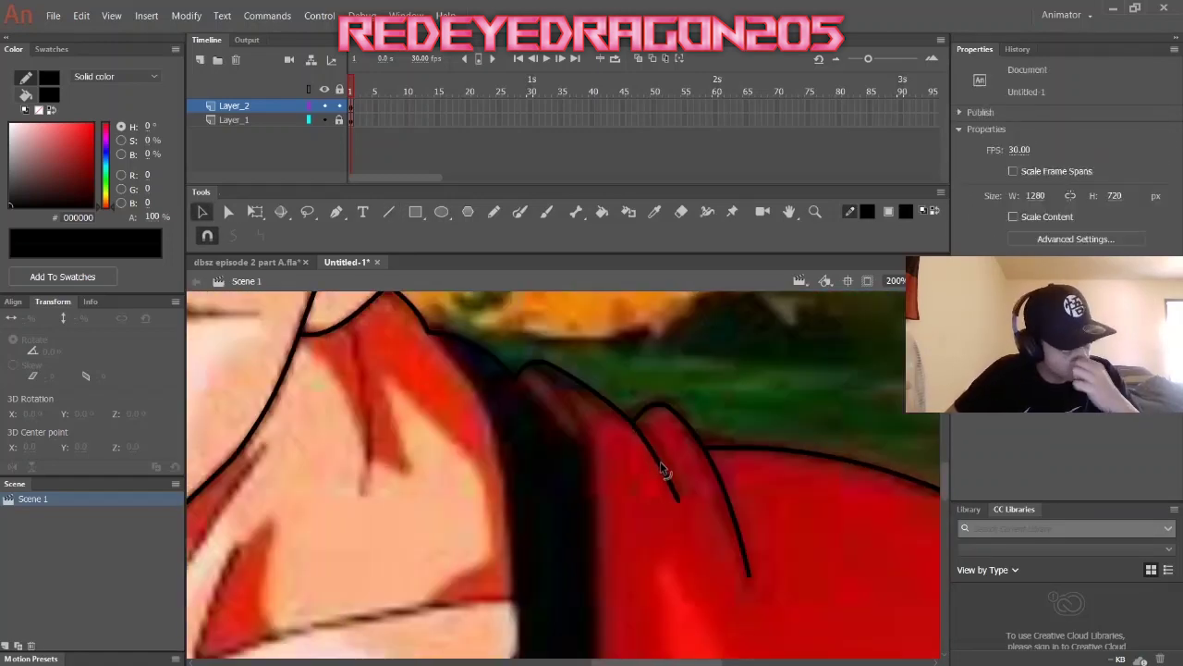
Hide Layer_1 to review the traced face, ears and body outline on their own, and show the layer again.
left_click(324, 120)
key("ctrl+minus")
key("ctrl+minus")
key("n")
scroll(745, 520, "down", 2)
scroll(589, 519, "up", 2)
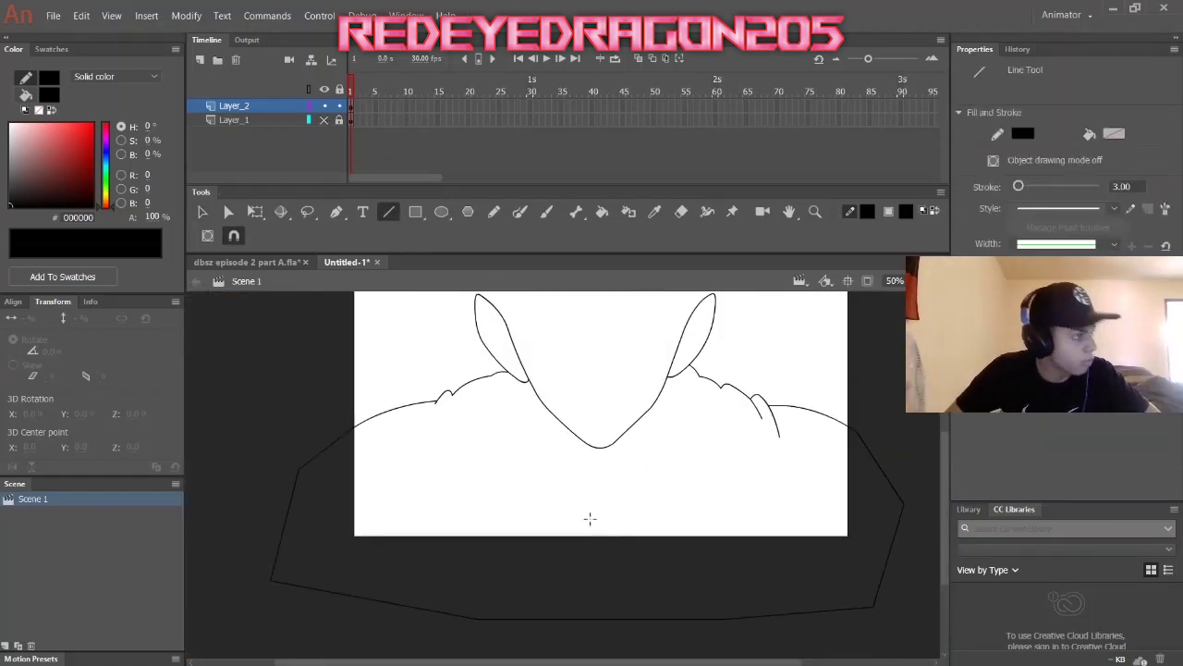
left_click(324, 120)
Draw the outer hair edge from the top of the right ear up past the canvas edge.
key("ctrl+equal")
key("ctrl+equal")
scroll(560, 462, "right", 3)
scroll(620, 524, "left", 1)
key("v")
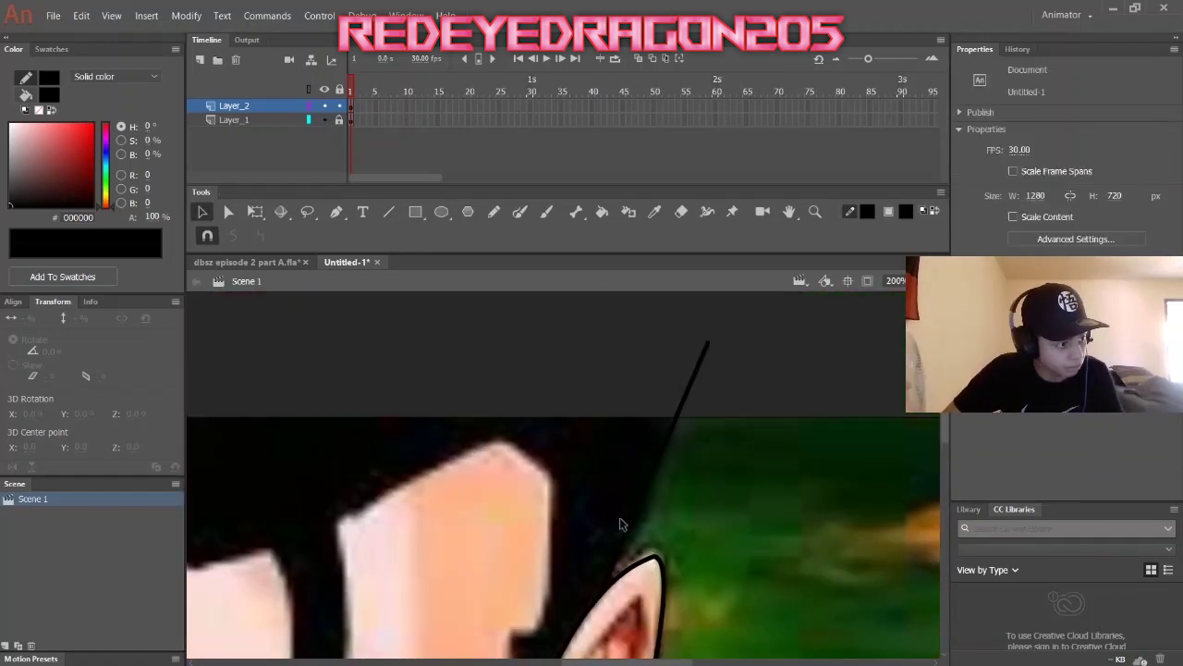
scroll(619, 524, "down", 2)
key("n")
scroll(710, 334, "up", 1)
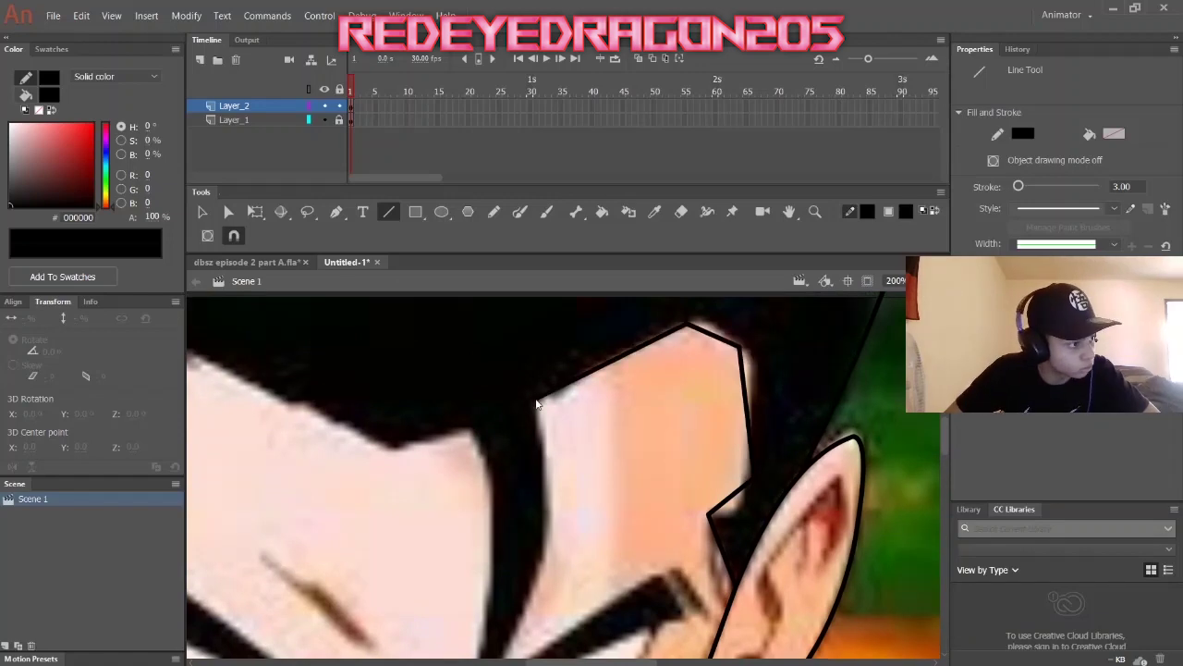
Draw the outer hair edge above the left ear and switch the Line tool to a tapered width profile.
scroll(536, 403, "down", 2)
scroll(635, 375, "left", 1)
scroll(698, 603, "left", 2)
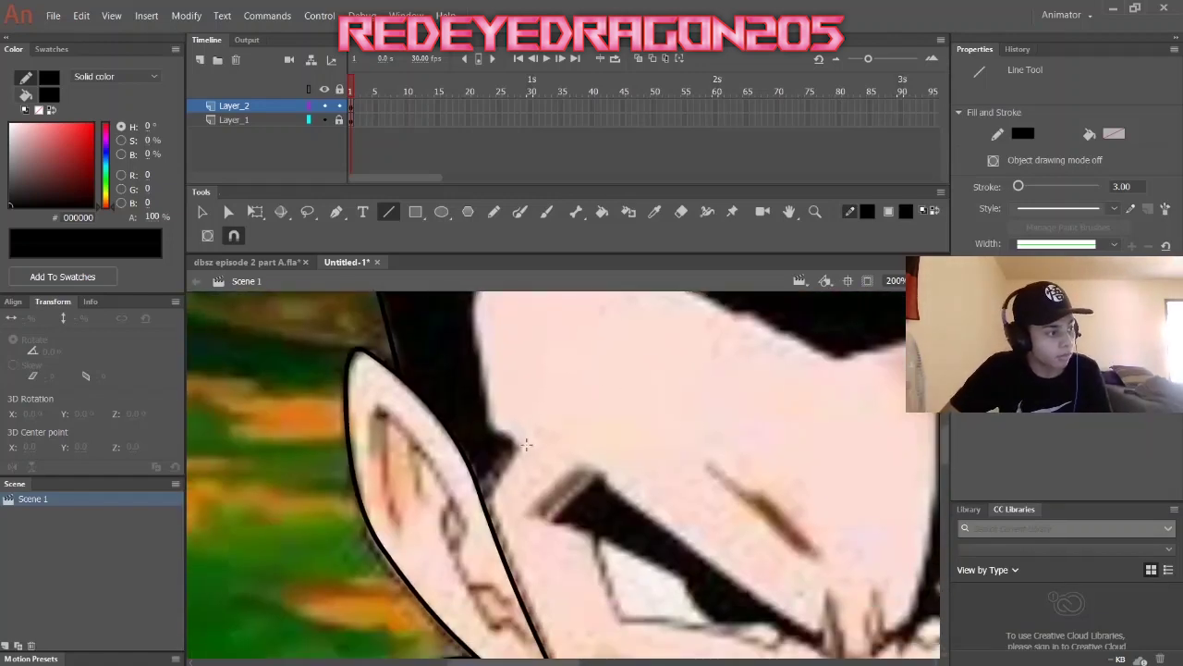
scroll(463, 504, "up", 3)
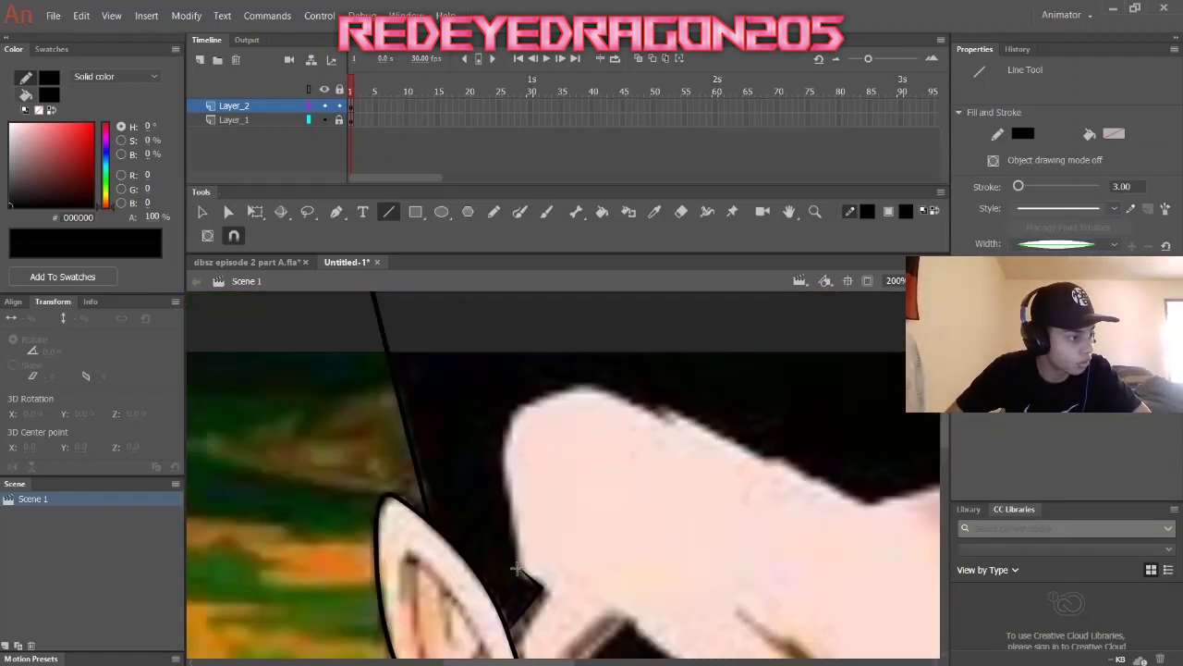
Trace the forehead hairline with tapered straight lines from the left temple, across the centre dip, to the right ear.
scroll(774, 462, "right", 3)
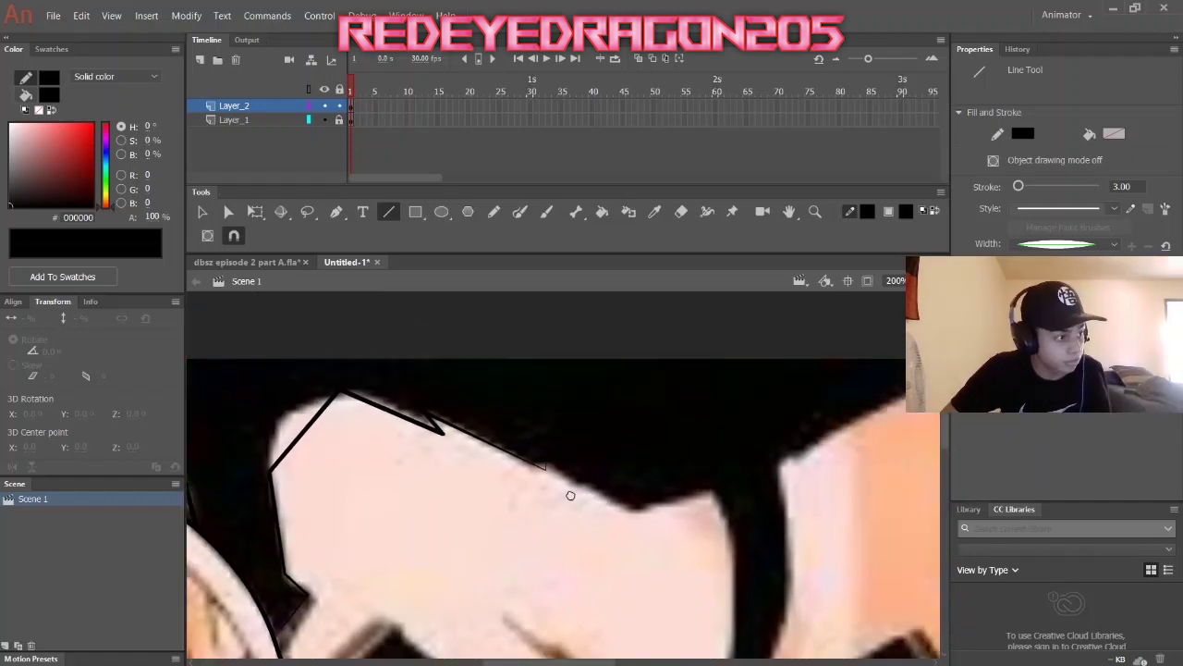
left_click_drag(619, 502, 619, 502)
scroll(555, 537, "right", 2)
scroll(555, 536, "up", 1)
left_click_drag(821, 487, 820, 487)
scroll(820, 487, "down", 3)
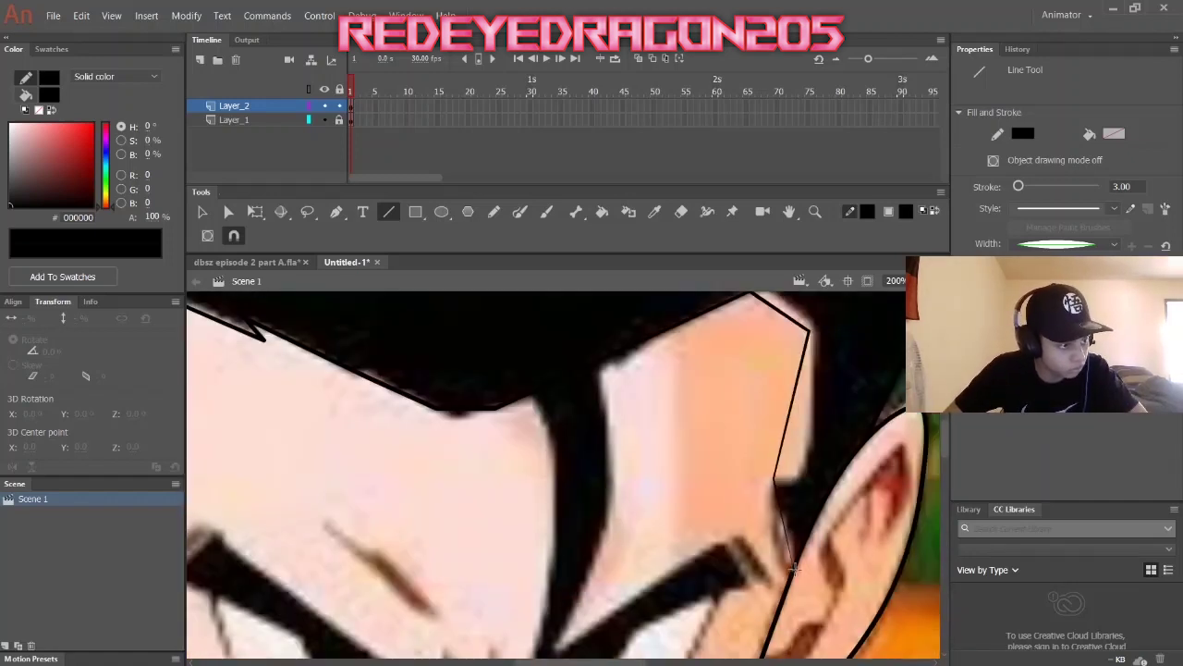
Bend the forehead hairline segments into smooth curves and check them with Layer_1 temporarily hidden.
key("v")
scroll(555, 456, "up", 2)
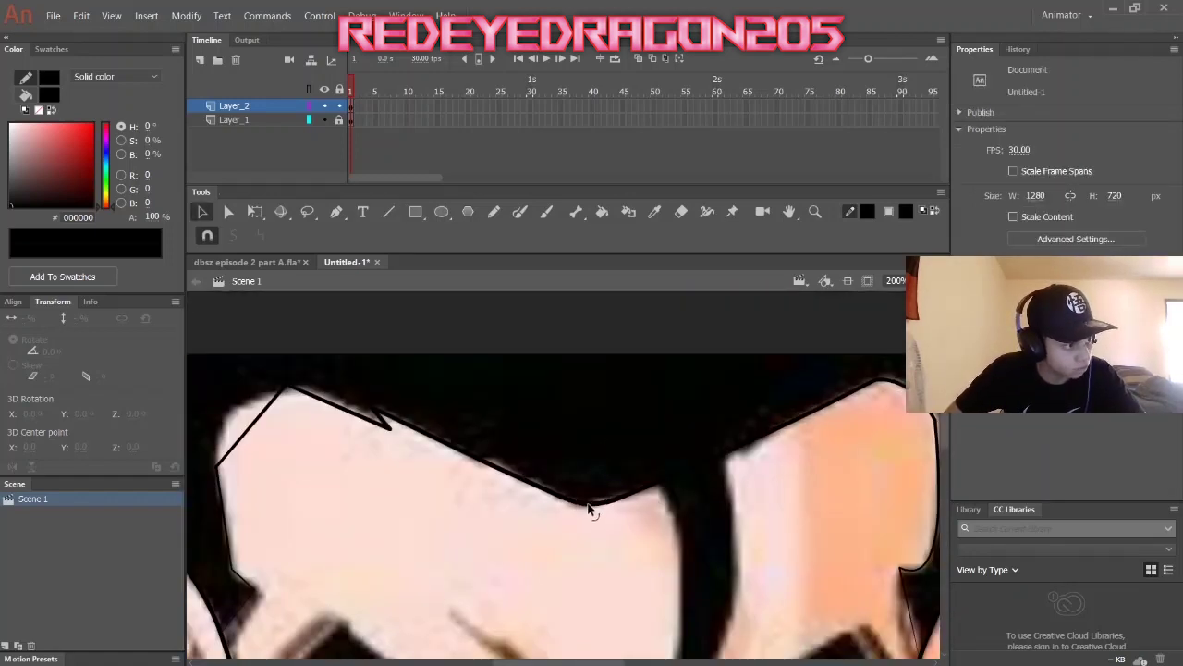
scroll(325, 427, "left", 1)
scroll(324, 427, "up", 1)
scroll(325, 620, "down", 2)
left_click(322, 120)
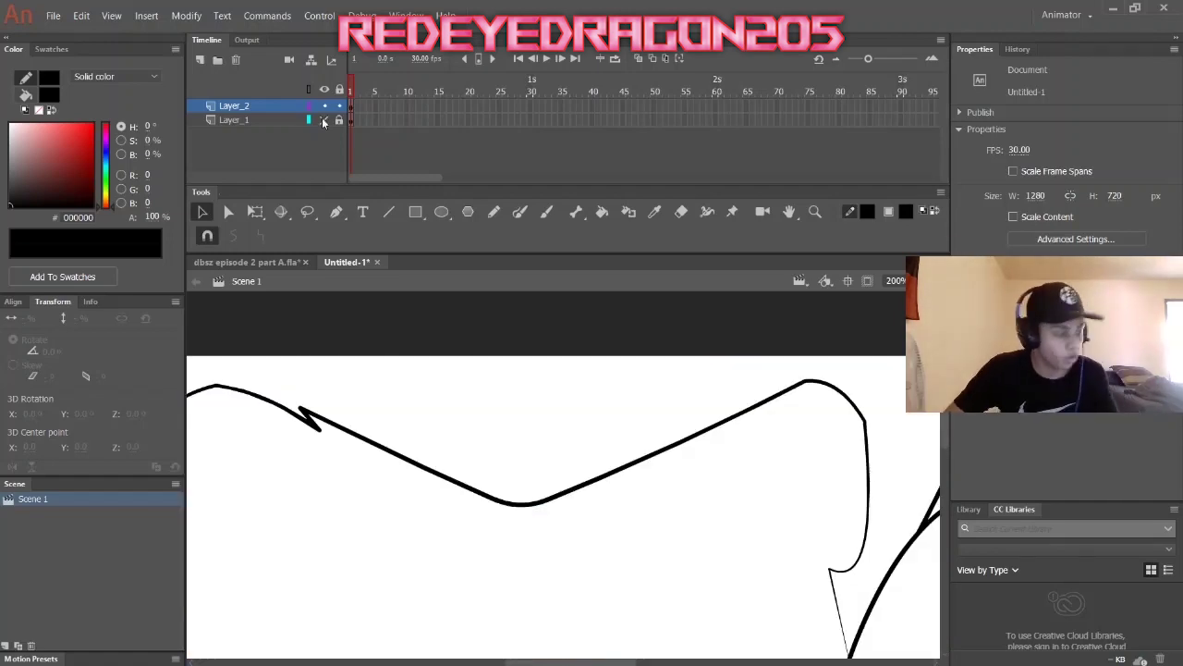
left_click(323, 120)
Draw two overlapping tapered lines for the crease under the left eye, undoing the surplus stroke.
scroll(549, 521, "up", 2)
scroll(549, 521, "down", 2)
key("n")
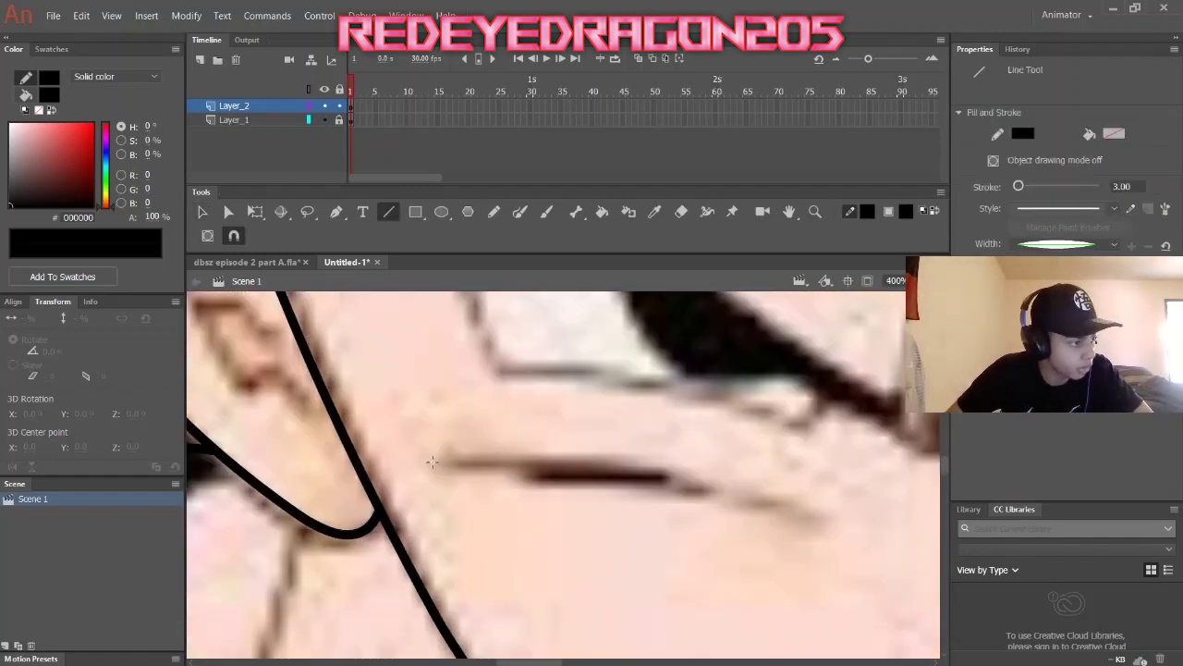
left_click_drag(432, 459, 665, 477)
left_click_drag(534, 479, 775, 531)
key("ctrl+z")
scroll(791, 529, "down", 2)
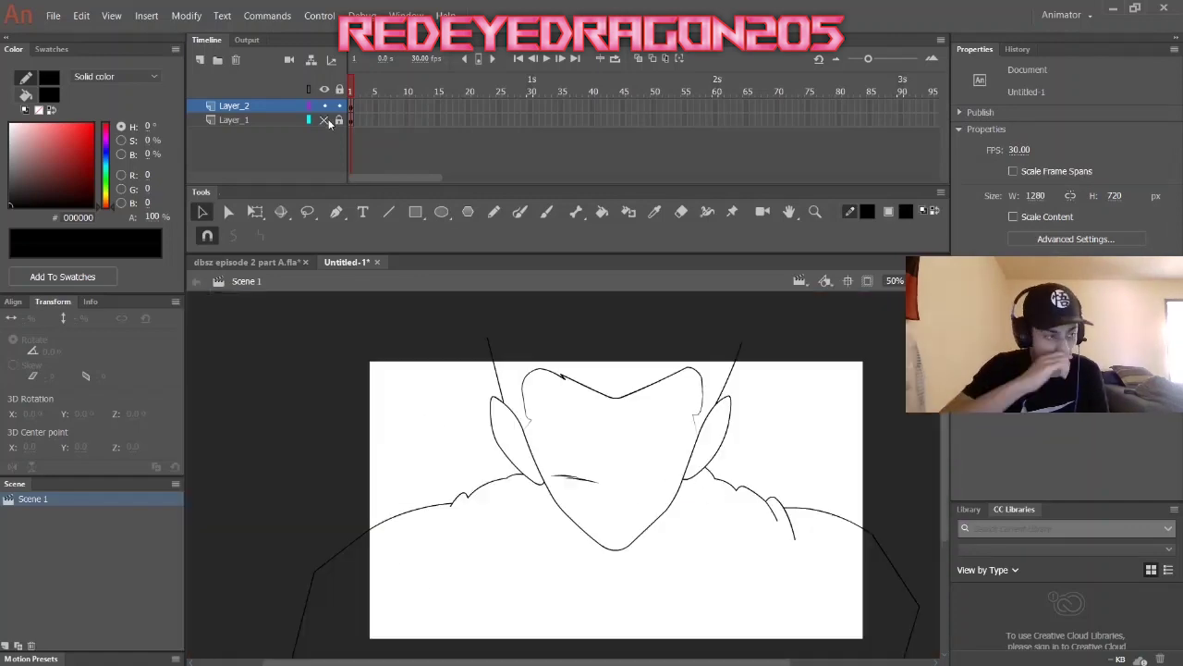
Draw the curved mouth line and the small curved mark at its right corner, checking them with Layer_1 temporarily hidden.
scroll(592, 407, "up", 2)
mouse_move(726, 435)
left_mouse_down()
mouse_move(655, 490)
mouse_move(499, 498)
left_mouse_up()
key("v")
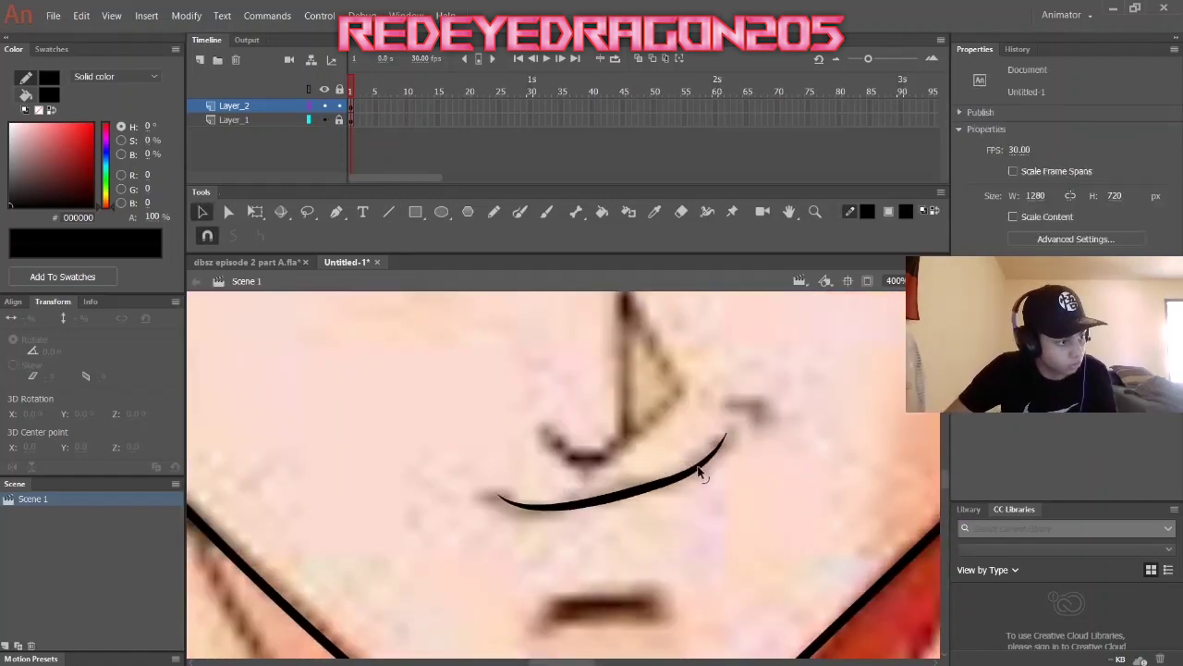
left_click_drag(621, 395, 647, 433)
left_click(322, 120)
scroll(592, 462, "down", 2)
scroll(592, 462, "up", 2)
left_click(323, 120)
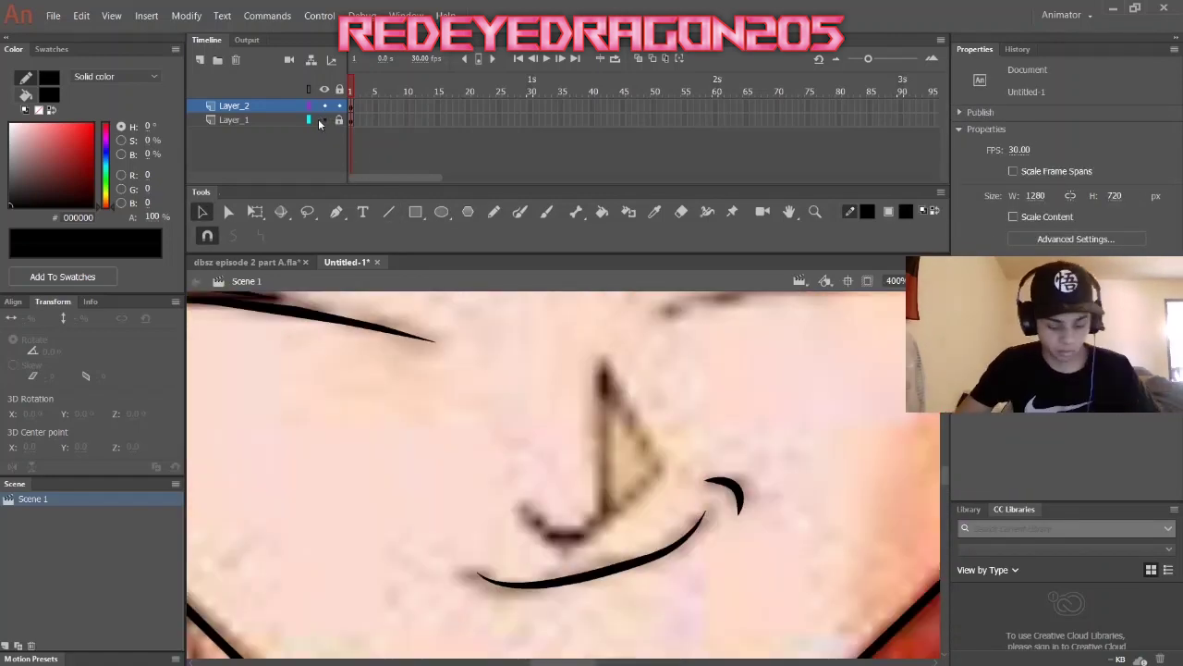
Trace the nose with tapered lines, forming the triangular side shadow and the curved nostril line.
key("n")
left_click_drag(601, 368, 662, 469)
left_click_drag(548, 525, 525, 505)
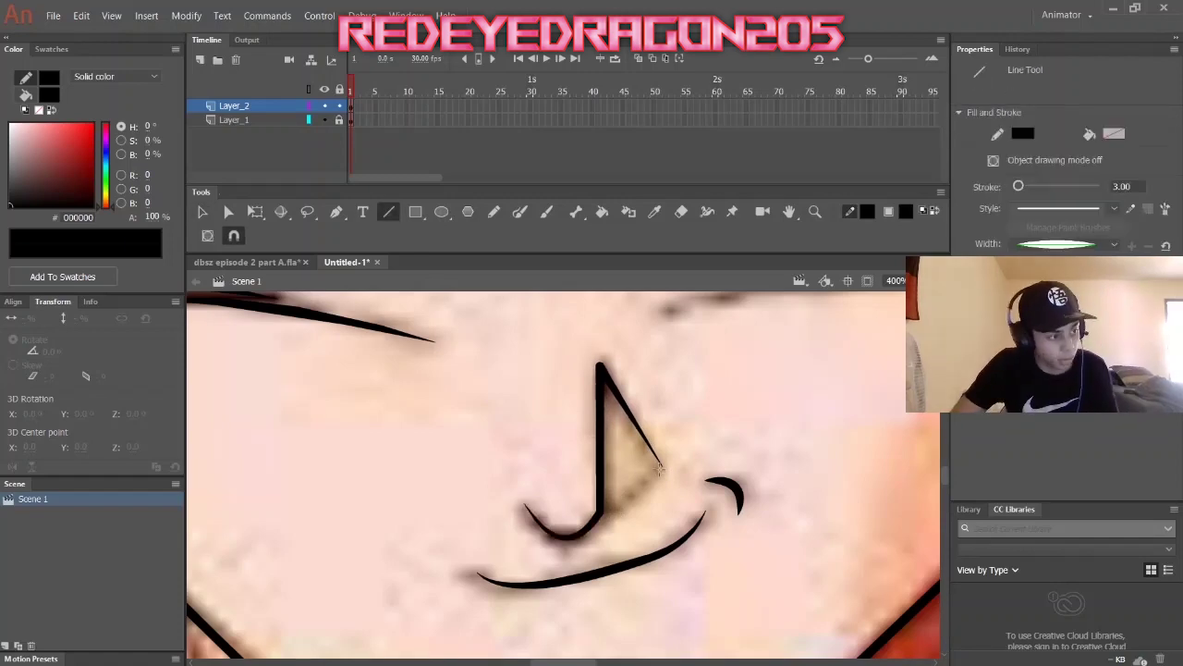
left_click(323, 120)
left_click(322, 120)
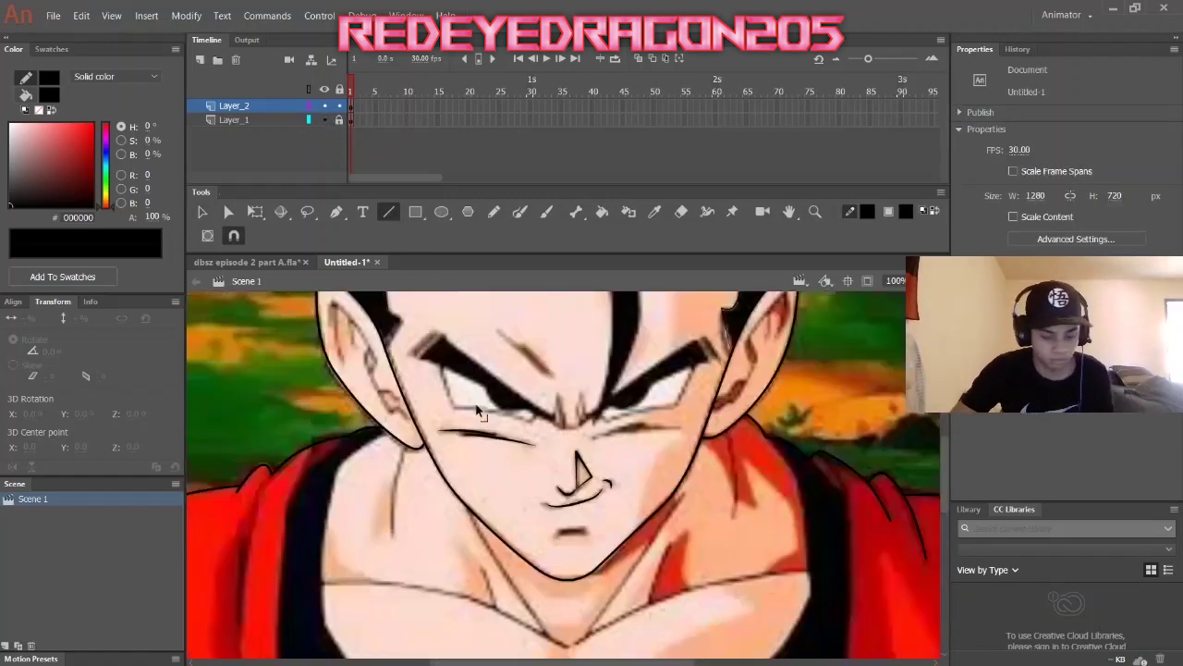
Form two overlapping curved crease lines under the right eye and review the drawing with Layer_1 temporarily hidden.
key("v")
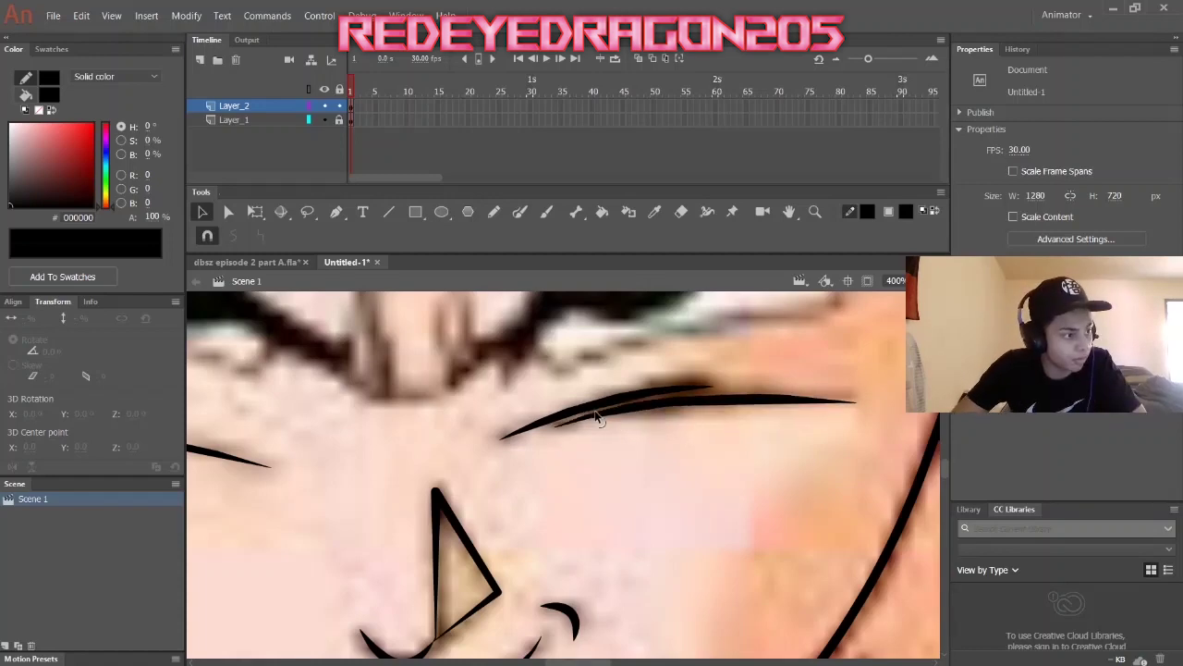
left_click(322, 120)
key("ctrl+minus")
key("ctrl+minus")
key("ctrl+minus")
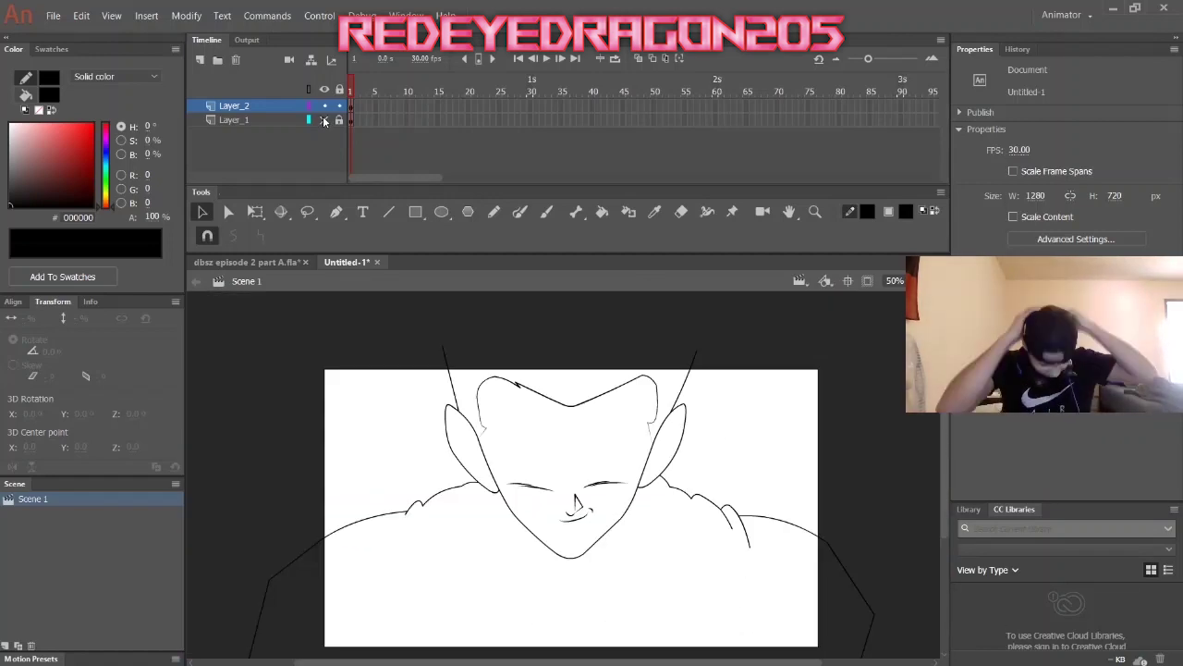
left_click(322, 120)
Outline the thick left eyebrow as a closed wedge shape and bend its edges to match the reference.
key("ctrl+equal")
key("ctrl+equal")
key("ctrl+equal")
key("n")
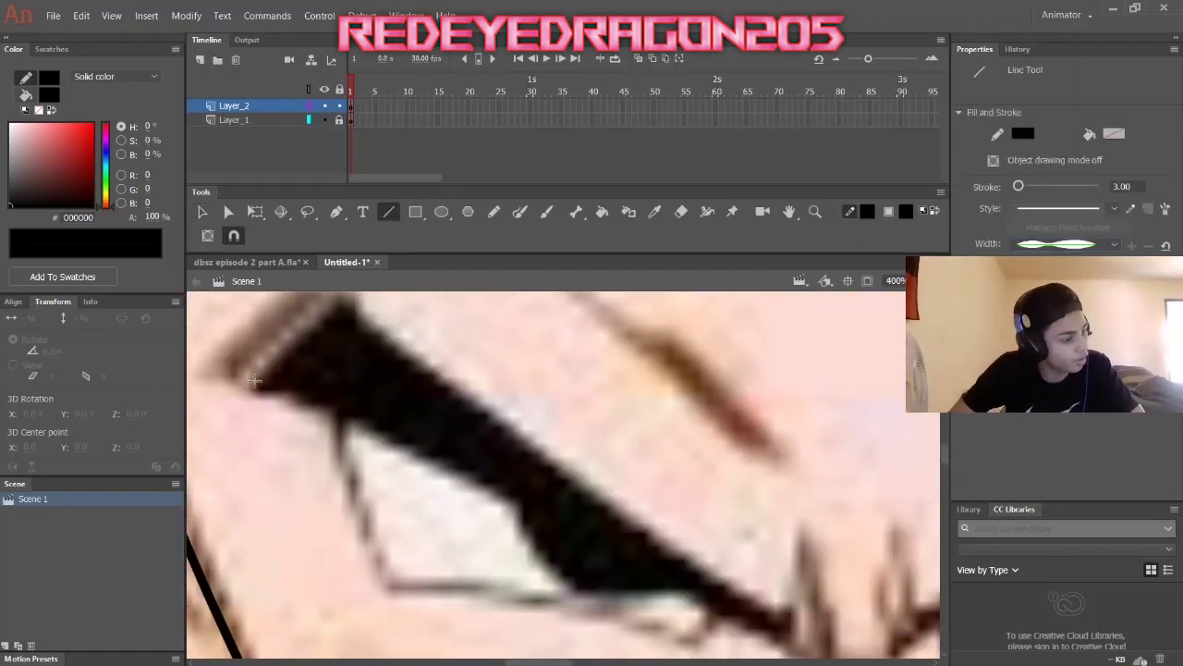
scroll(251, 387, "down", 1)
key("v")
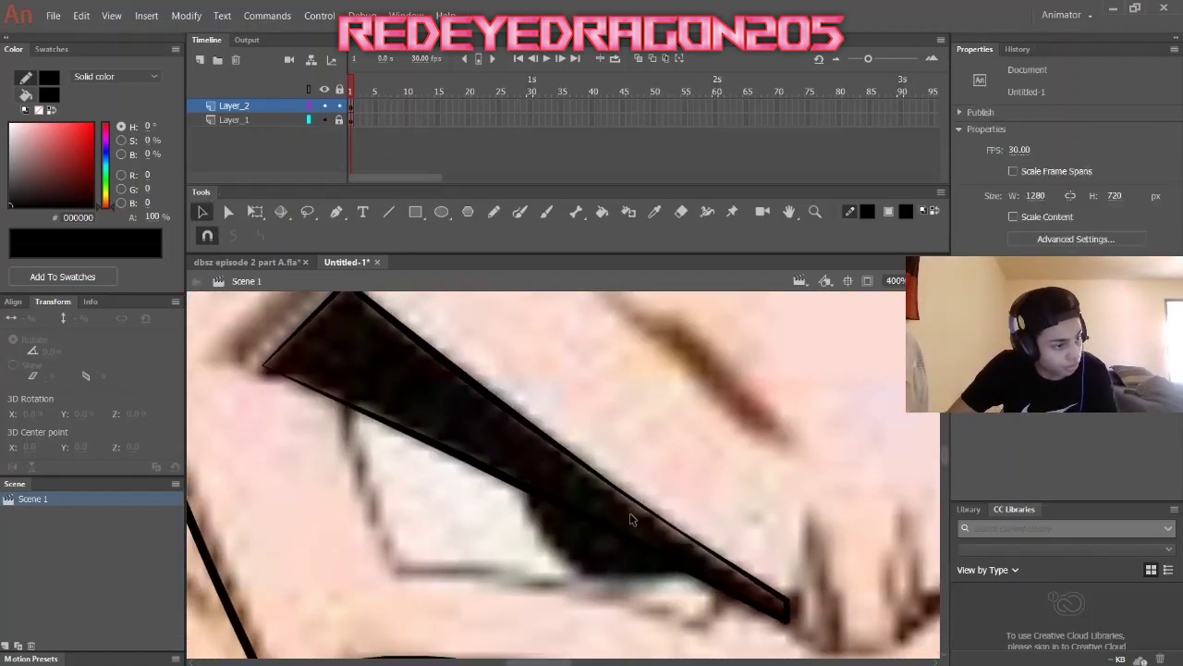
Trace the side and lower edges of the left eye beneath the eyebrow and bend them to fit.
scroll(629, 520, "down", 3)
key("n")
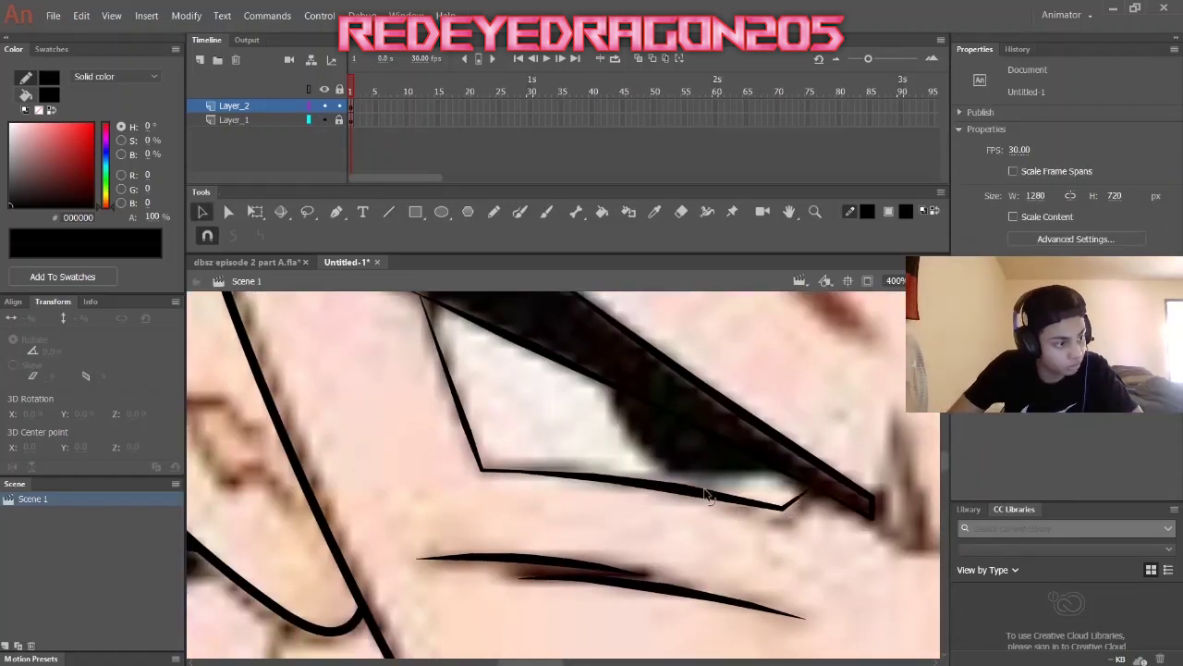
left_click_drag(461, 407, 470, 407)
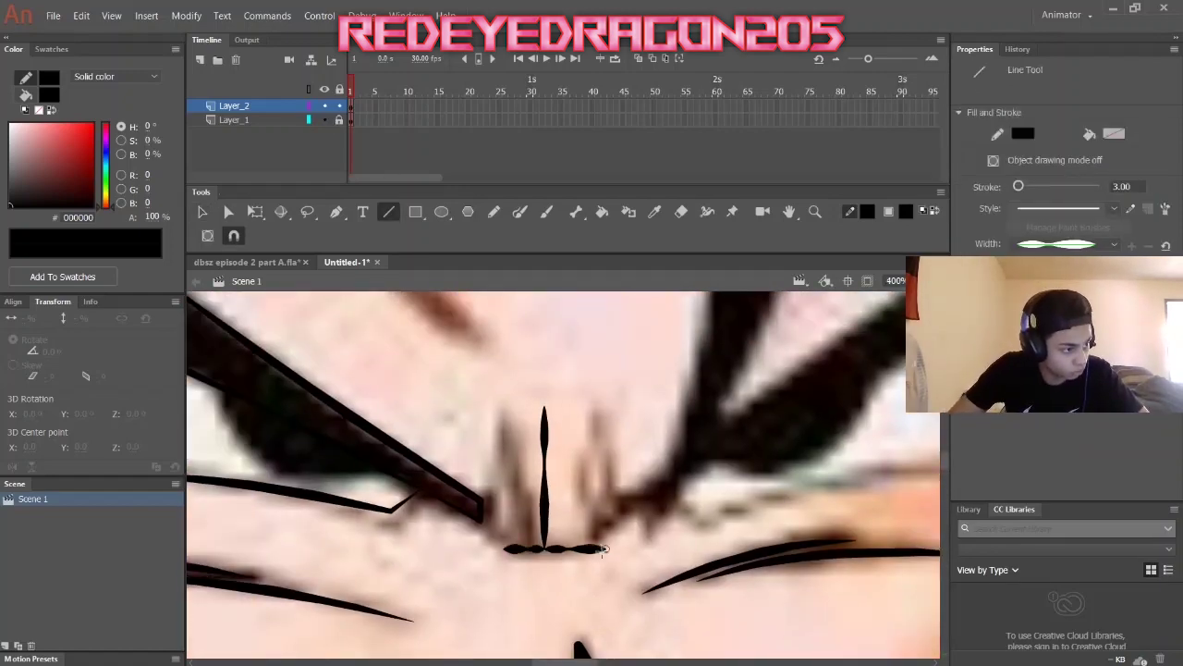
Form the frown wrinkles between the eyebrows as three vertical tapered lines joined by curved lines at their base.
key("v")
left_click_drag(504, 548, 518, 572)
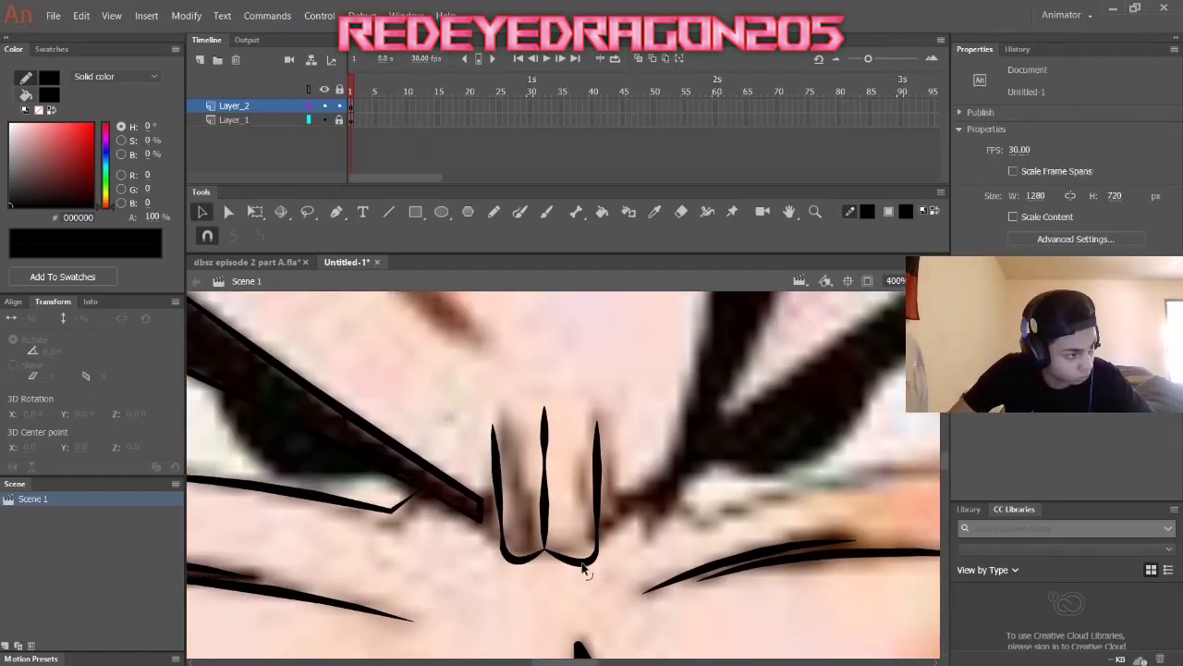
left_click(598, 517)
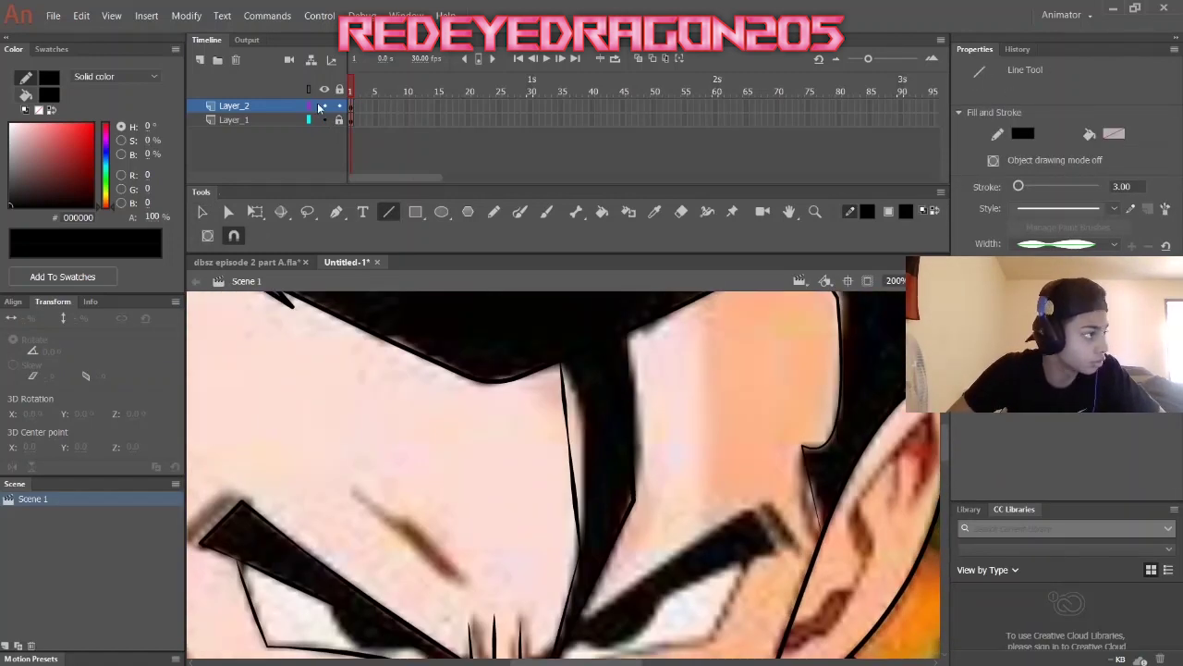
Curve the edges of the hair strand hanging over the forehead and outline the thick right eyebrow beside it.
key("v")
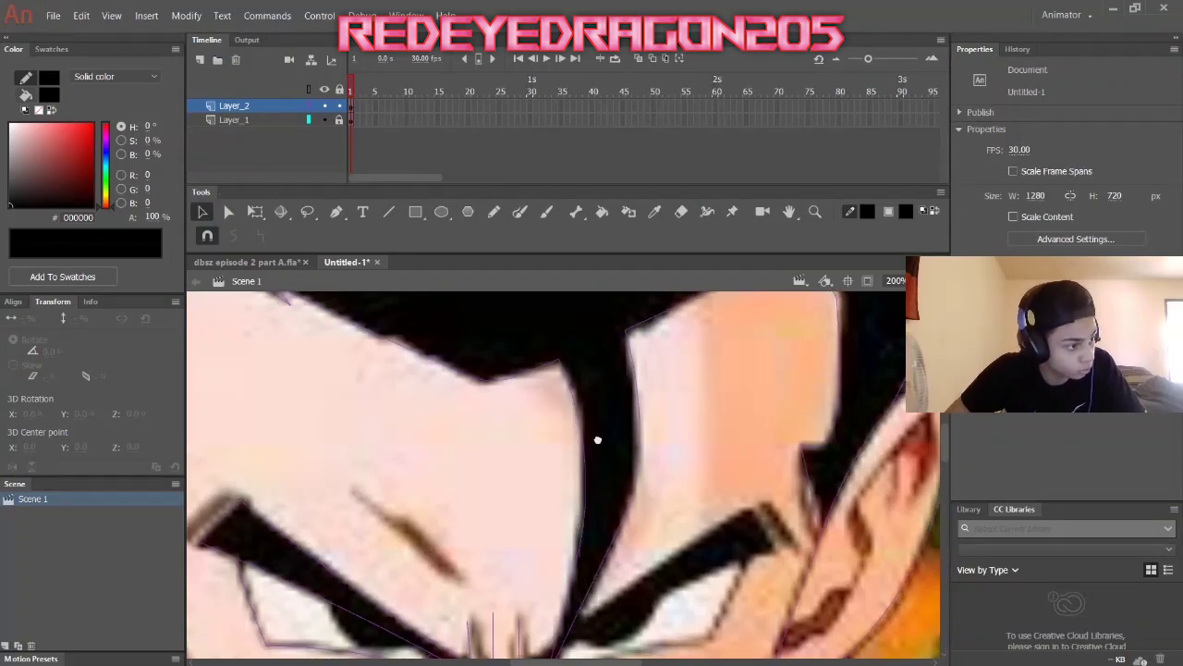
left_click(323, 120)
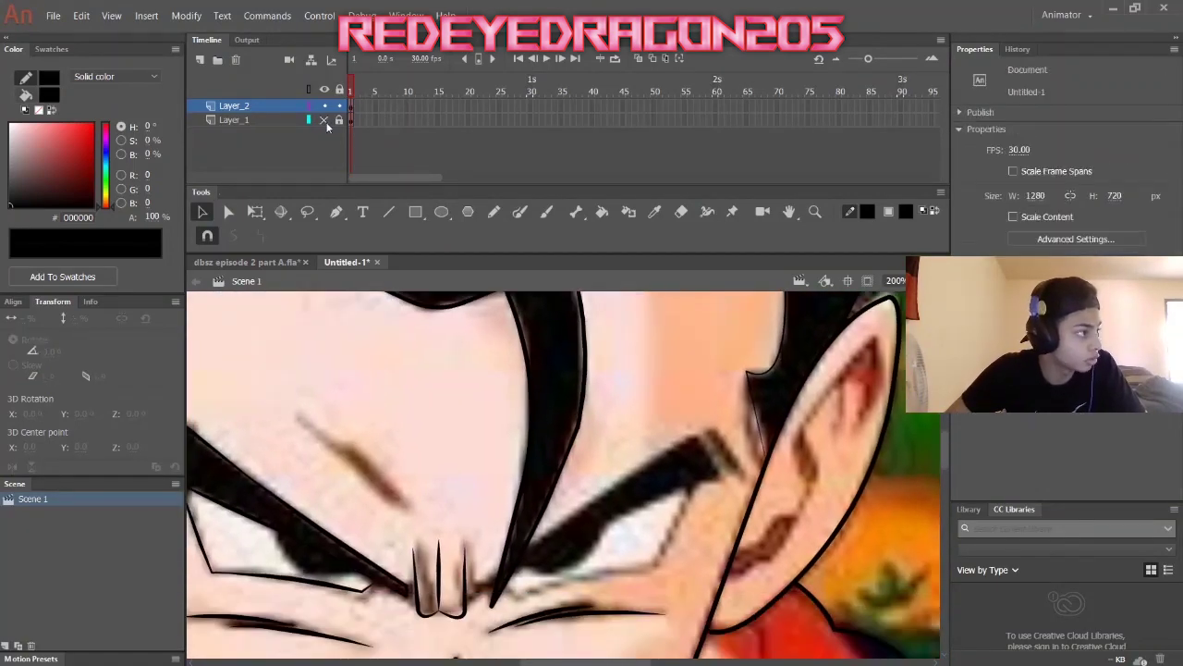
key("n")
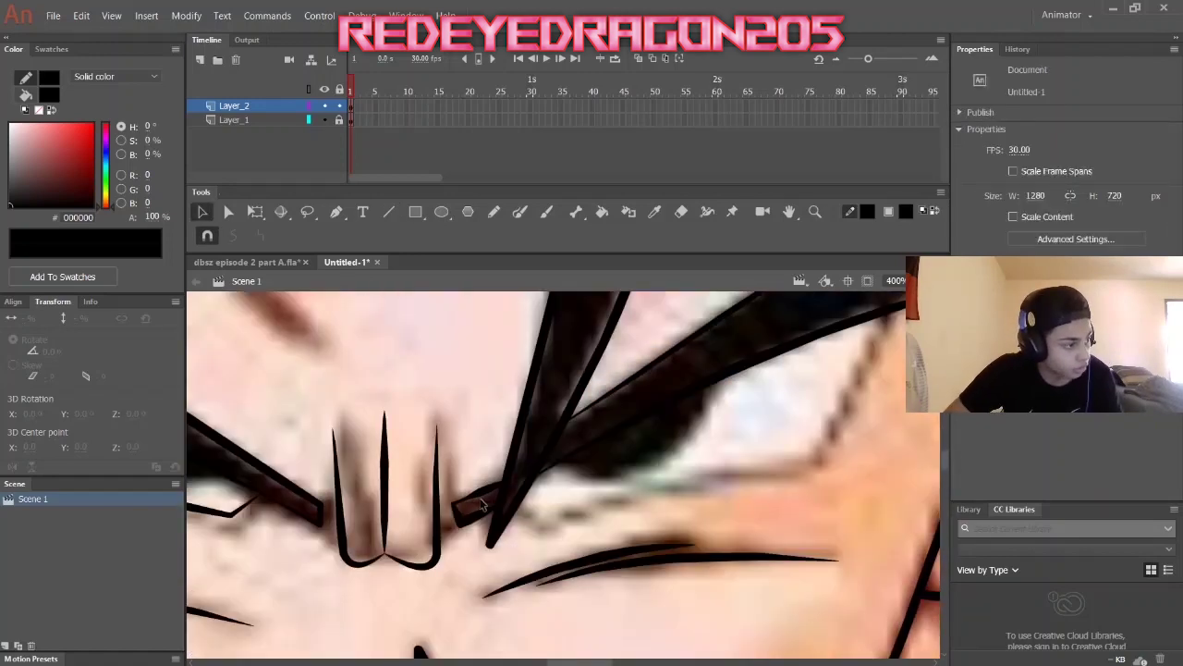
Select the forehead hairline strokes beside the hanging strand and give them the tapered width profile.
key("v")
left_click(504, 497)
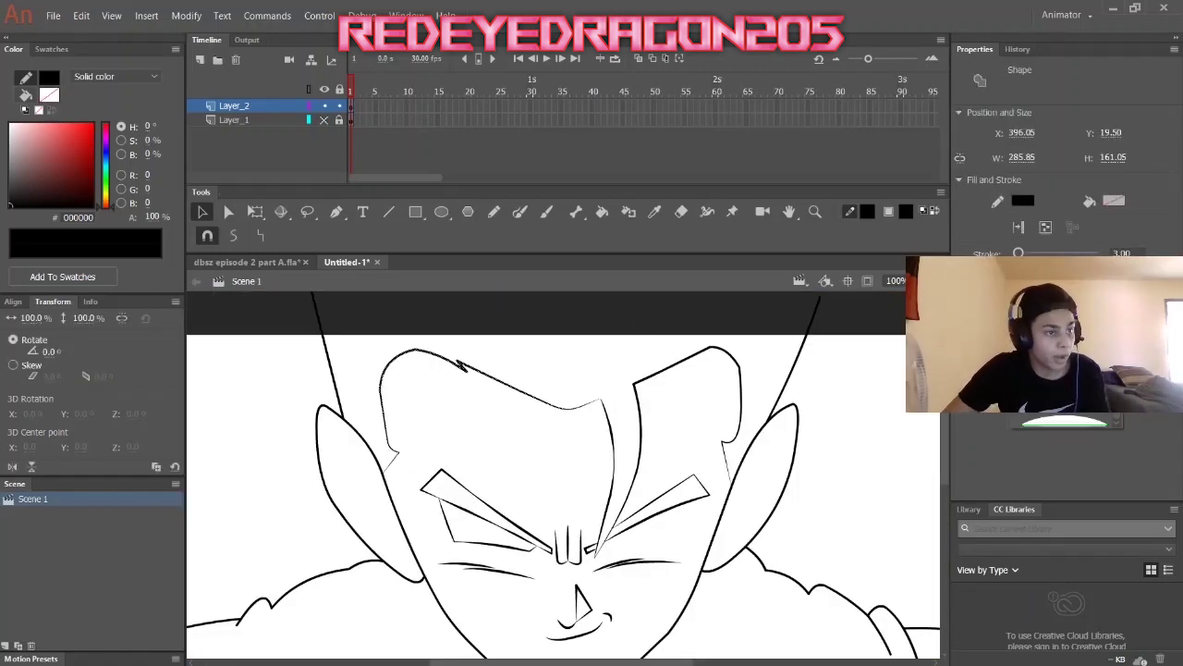
left_click(666, 378)
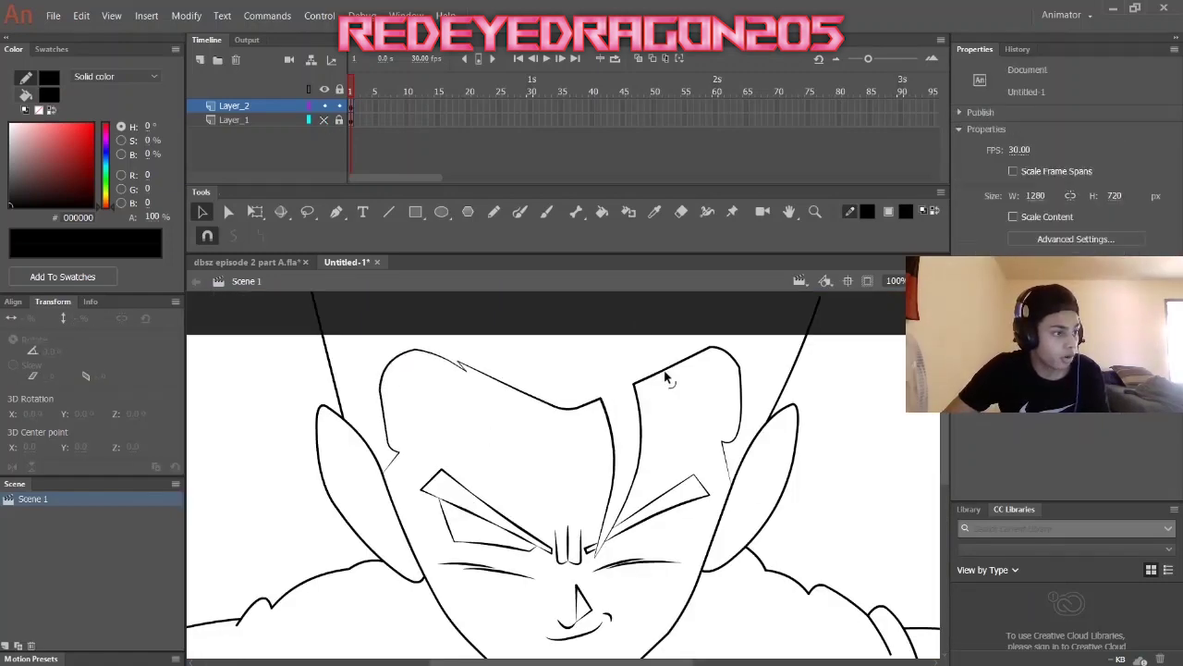
left_click(653, 374)
left_click(647, 364)
left_click(652, 370)
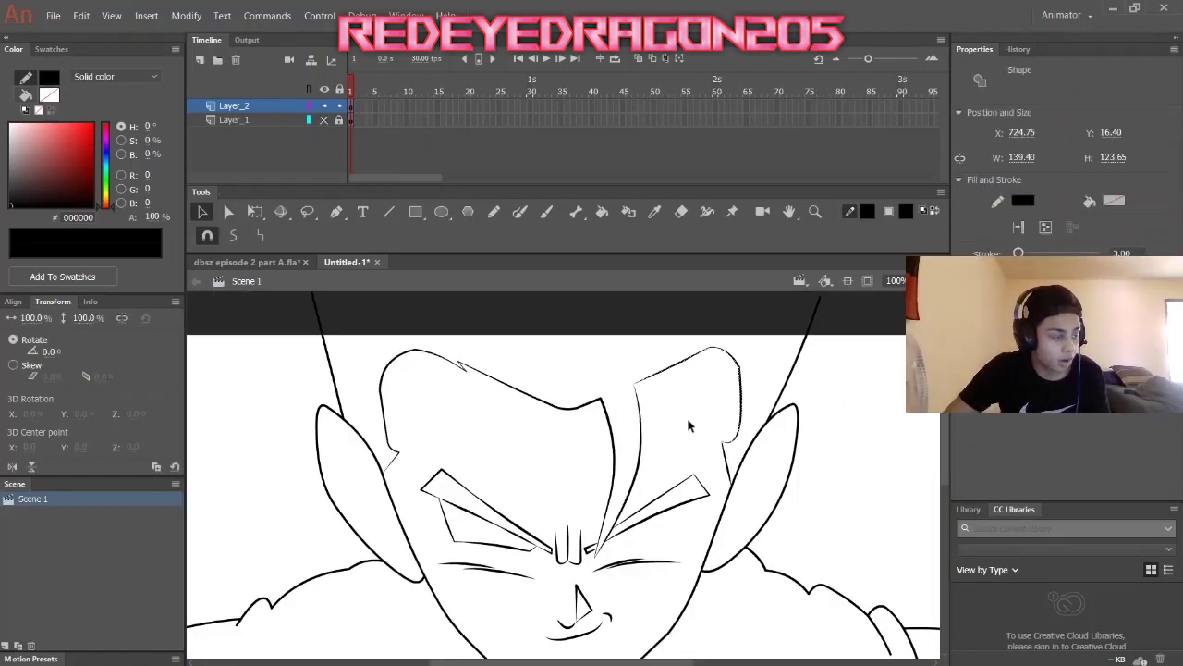
Trace the side and lower edges of the right eye beneath the eyebrow and bend them to fit the reference.
scroll(564, 474, "down", 1)
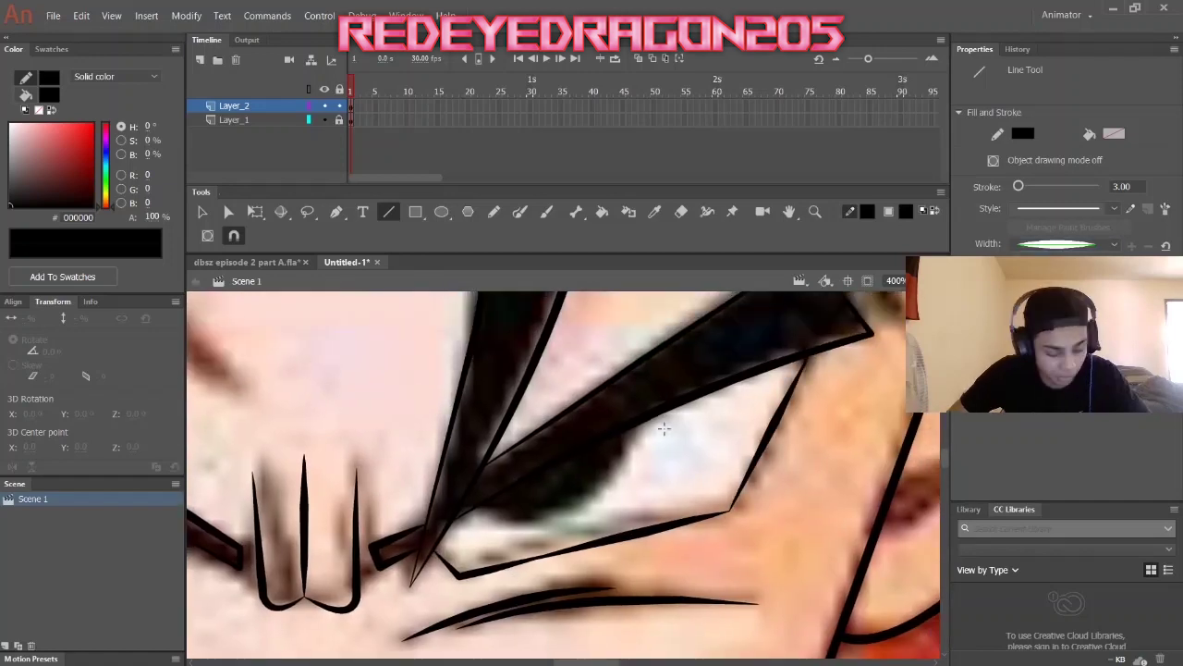
key("v")
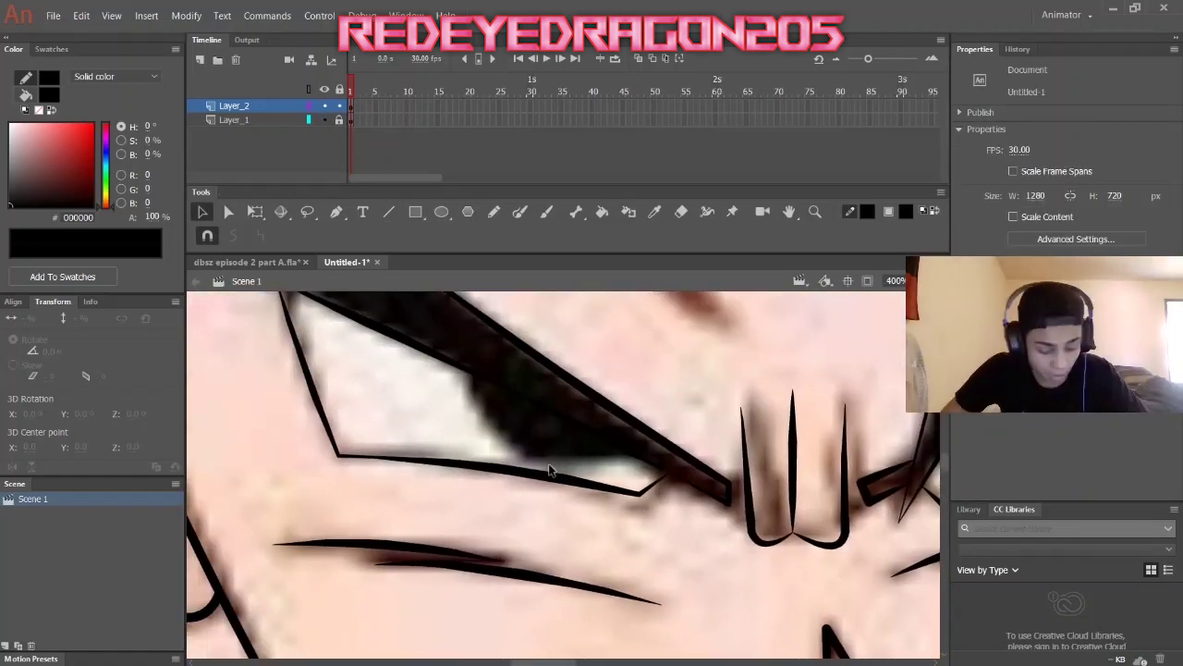
key("n")
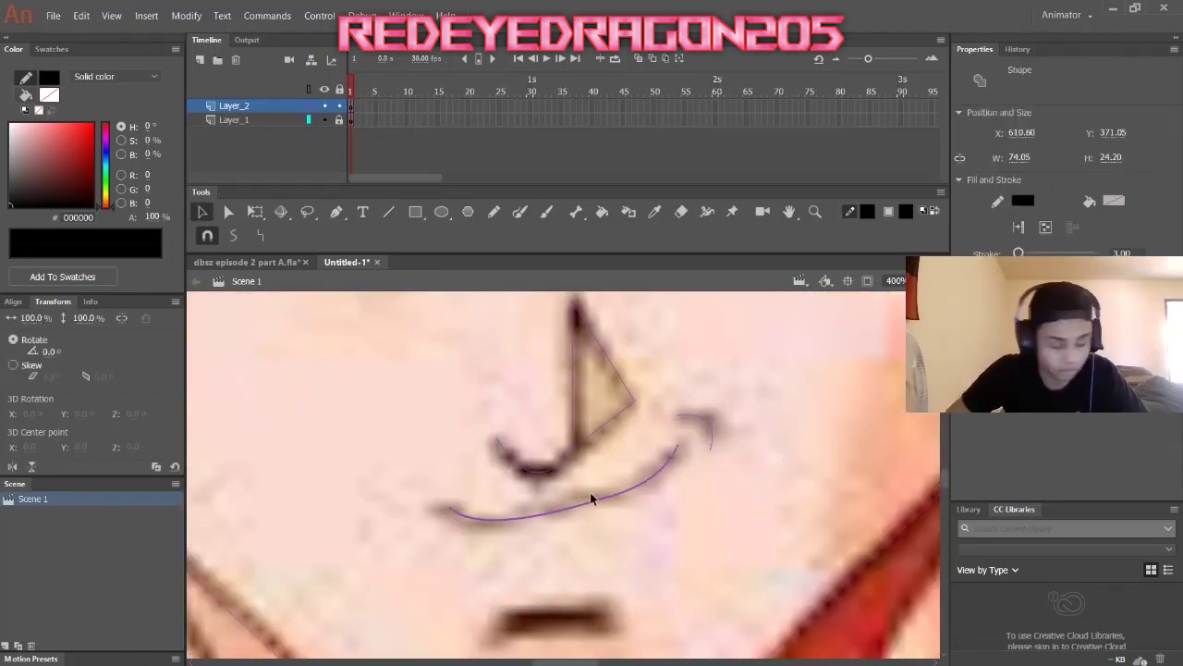
Replace the smirk with a nearly straight mouth line under the nose and bend its ends slightly downward.
key("n")
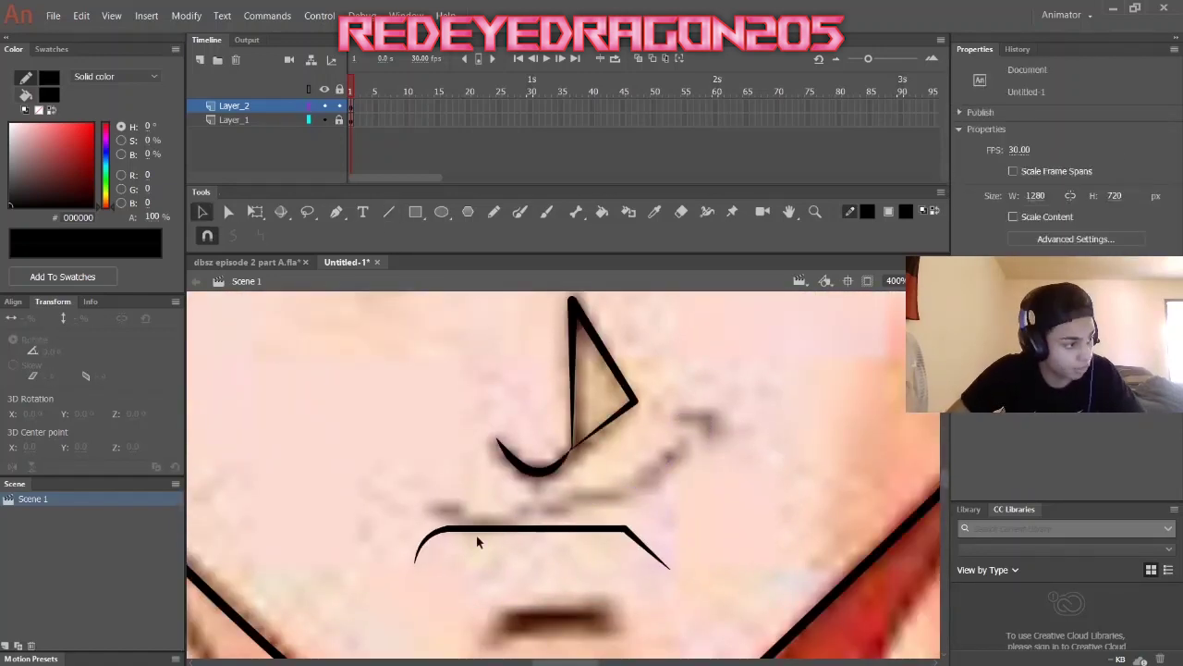
left_click(323, 121)
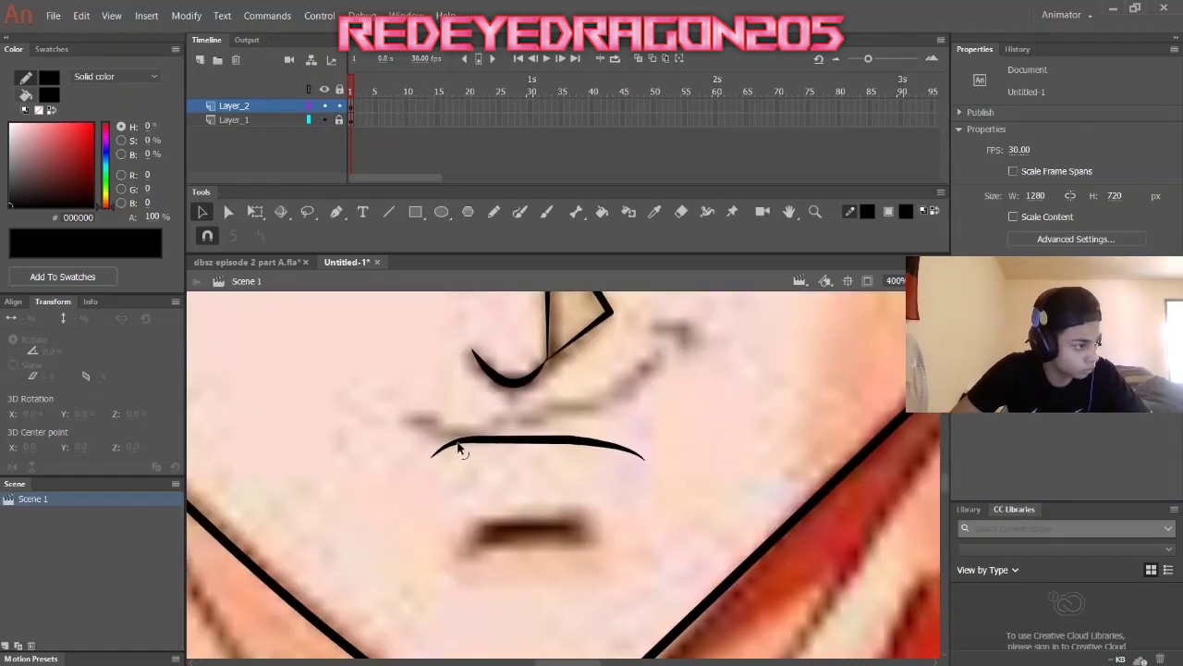
left_click(324, 121)
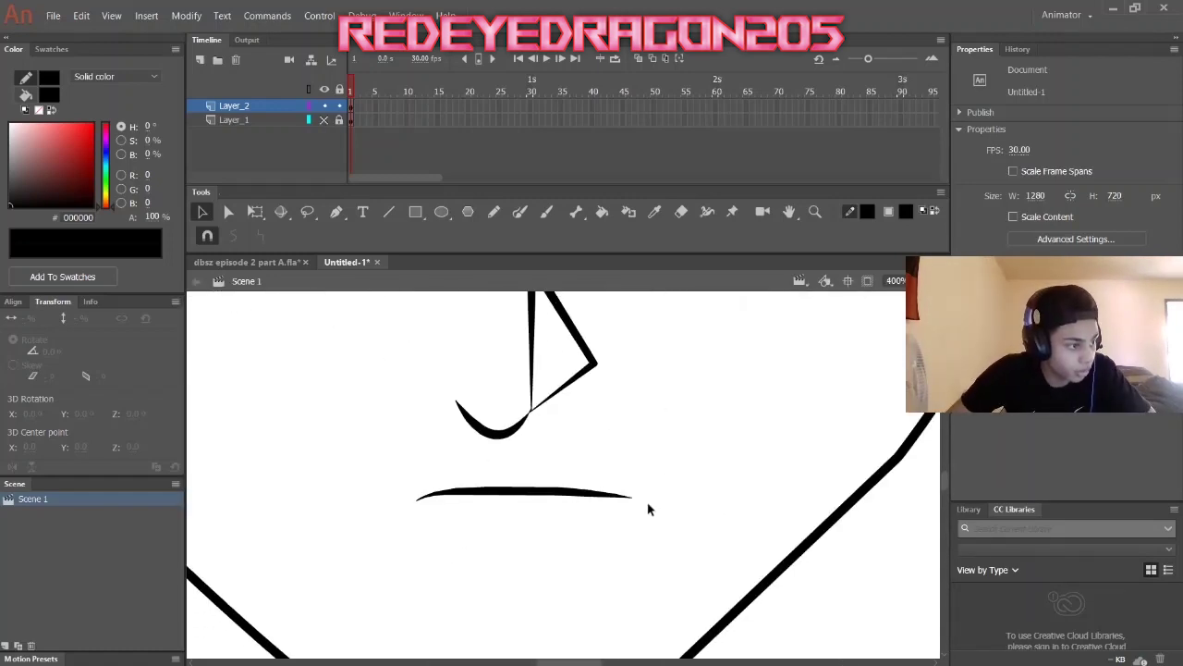
left_click(621, 499)
Draw curved iris outlines beneath both eyebrows and add a small round black pupil in each eye.
key("n")
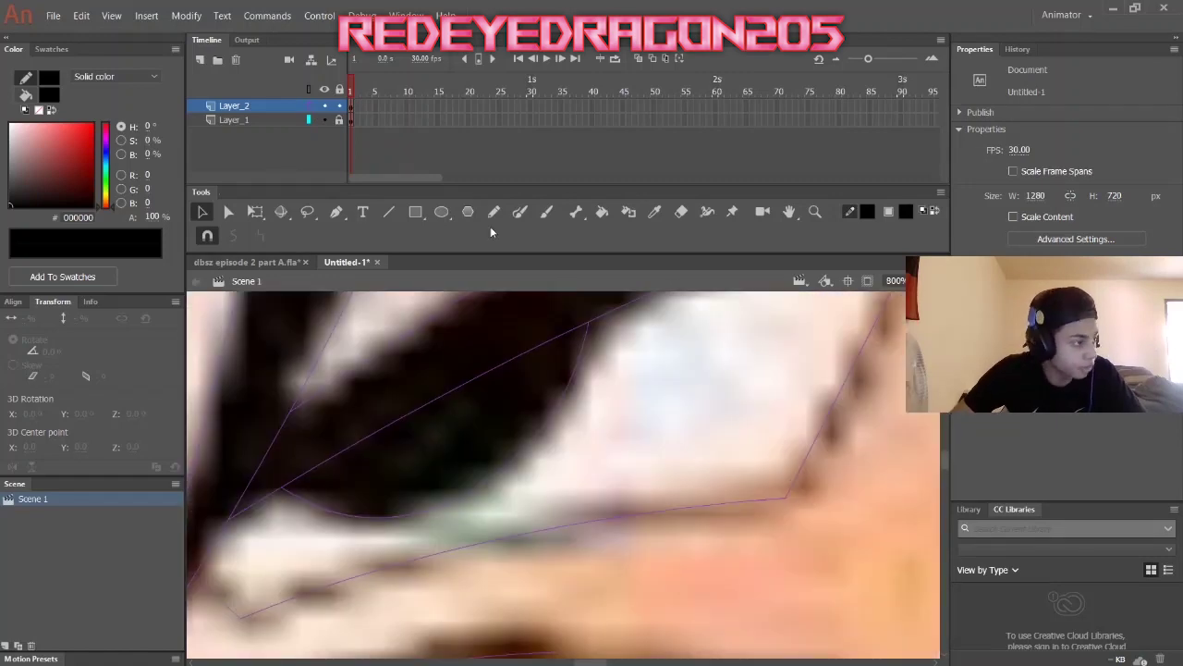
left_click(441, 211)
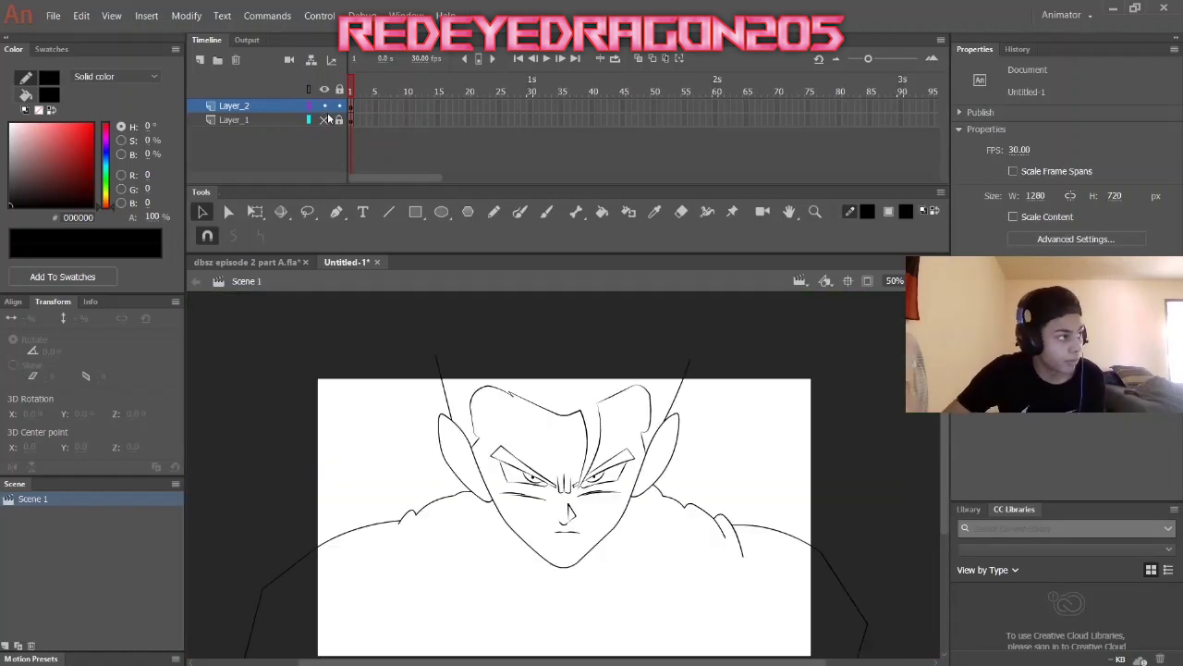
left_click(324, 120)
left_click(324, 121)
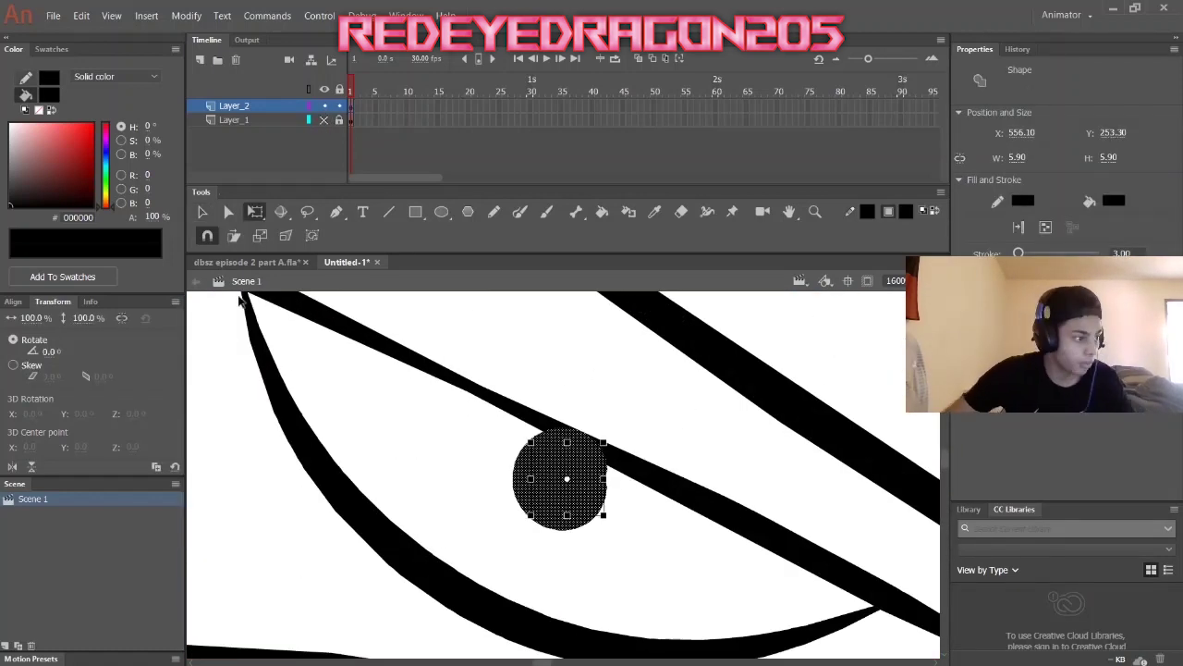
Position the pupils in both irises and scale the right one to a round shape about 6.8 px across.
left_click_drag(596, 487, 603, 487)
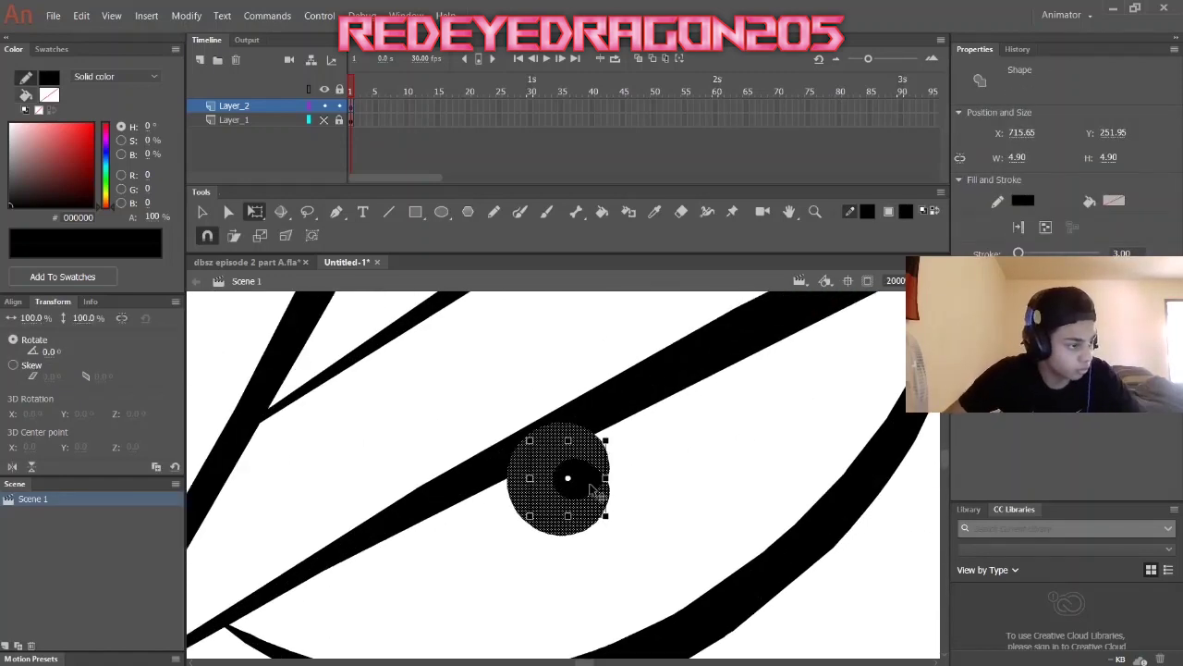
left_click_drag(593, 490, 718, 478)
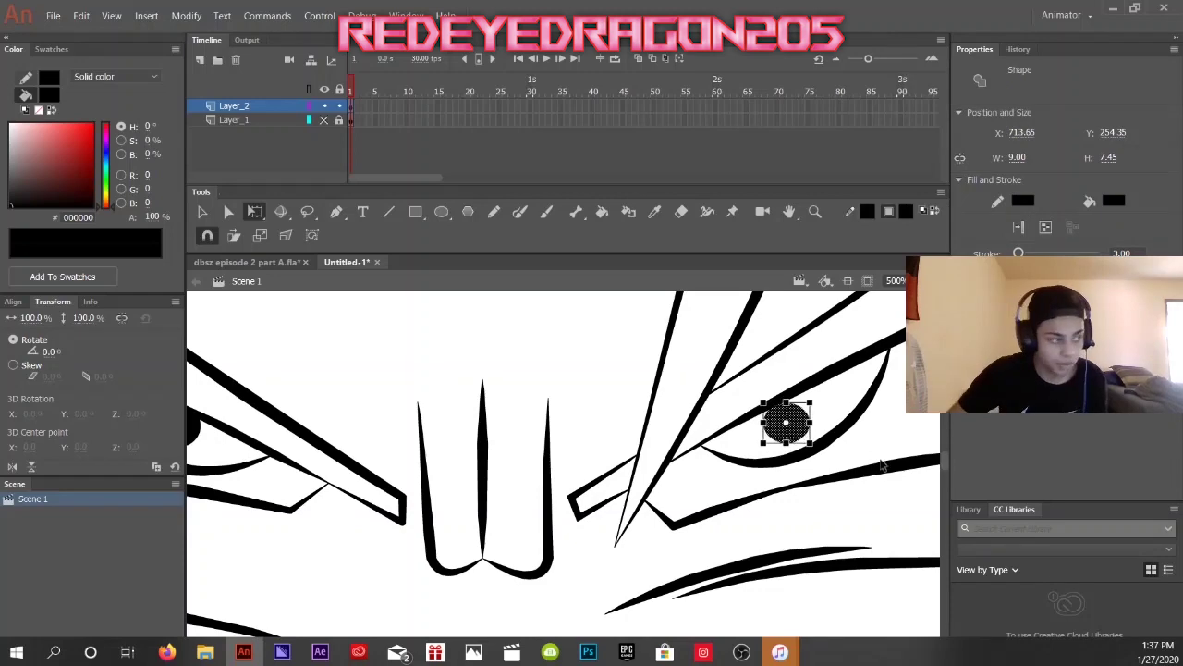
key("ctrl+equal")
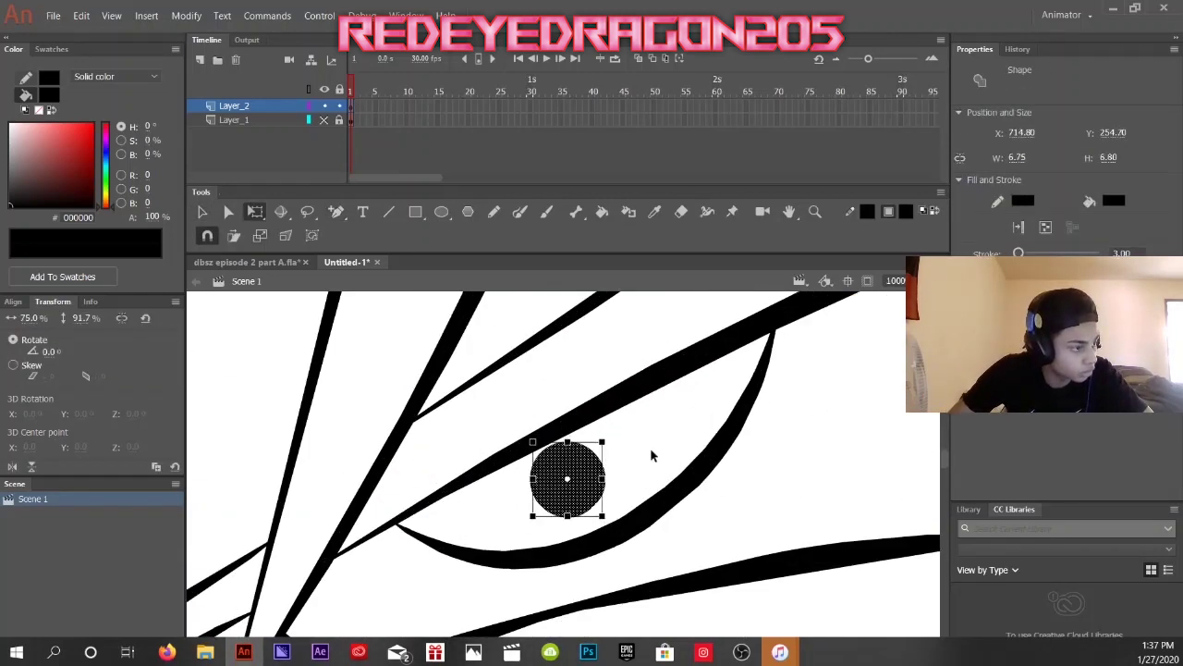
left_click(584, 497)
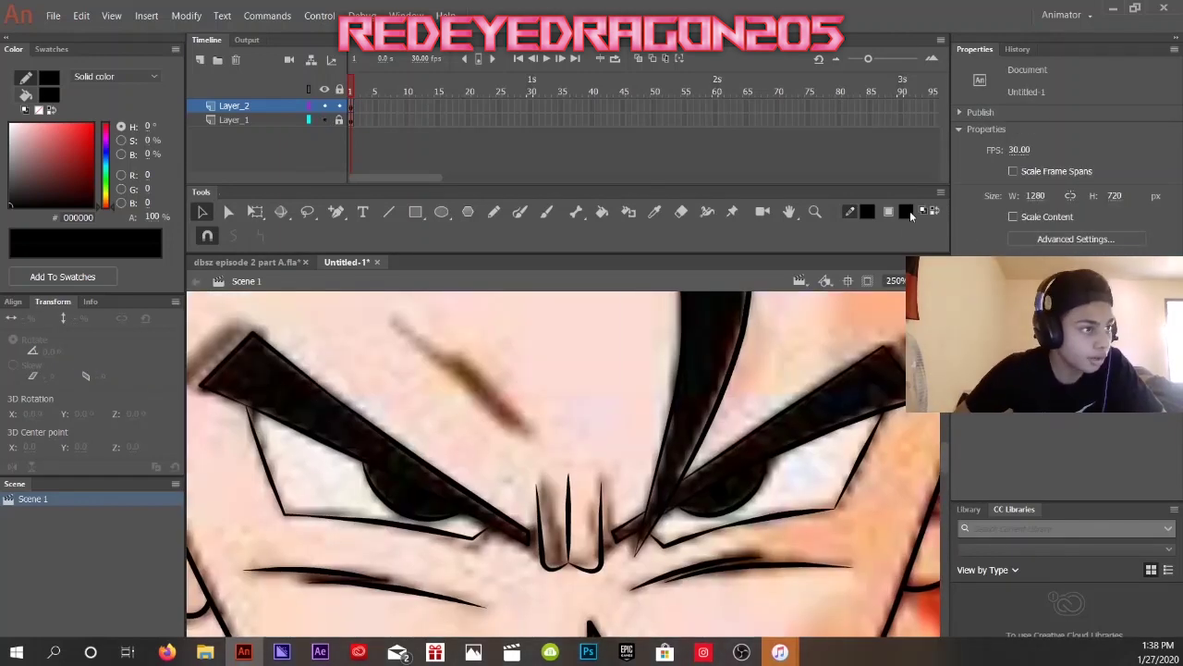
Fill the whites of both eyes with light grey #EBE6E6 and the eyebrows with black.
left_click(906, 211)
left_click(9, 132)
key("k")
left_click(370, 481)
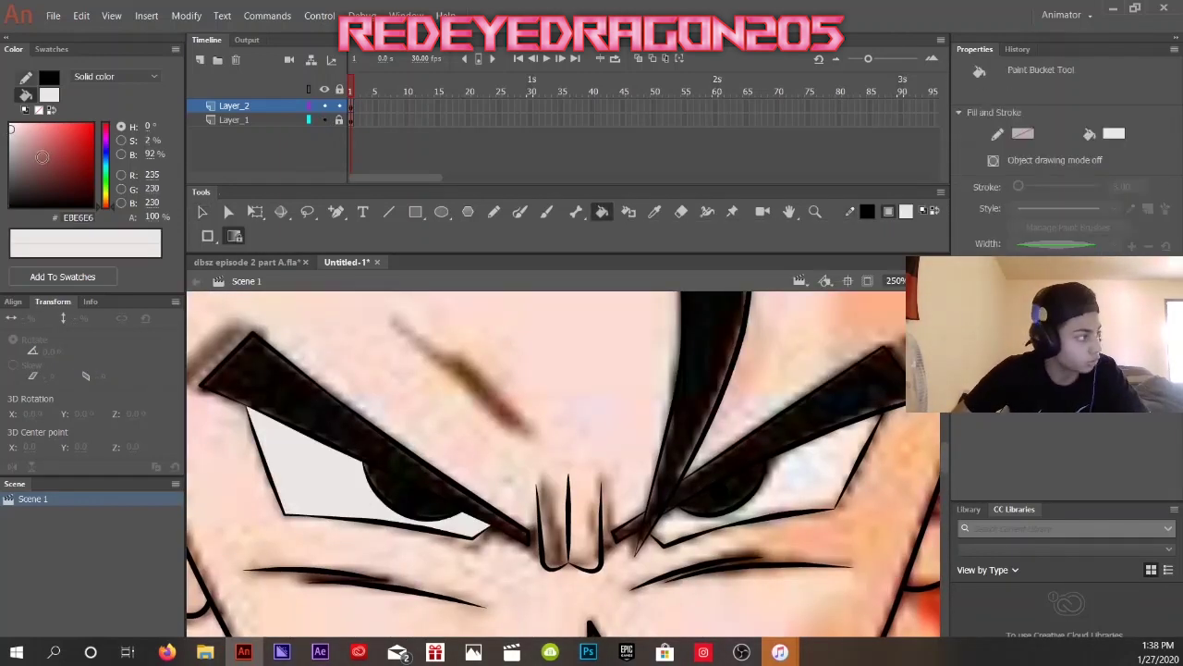
left_click(906, 211)
left_click(630, 251)
Switch the fill to a linear gradient and recolour its stops in grey shades, including #666666.
left_click(906, 211)
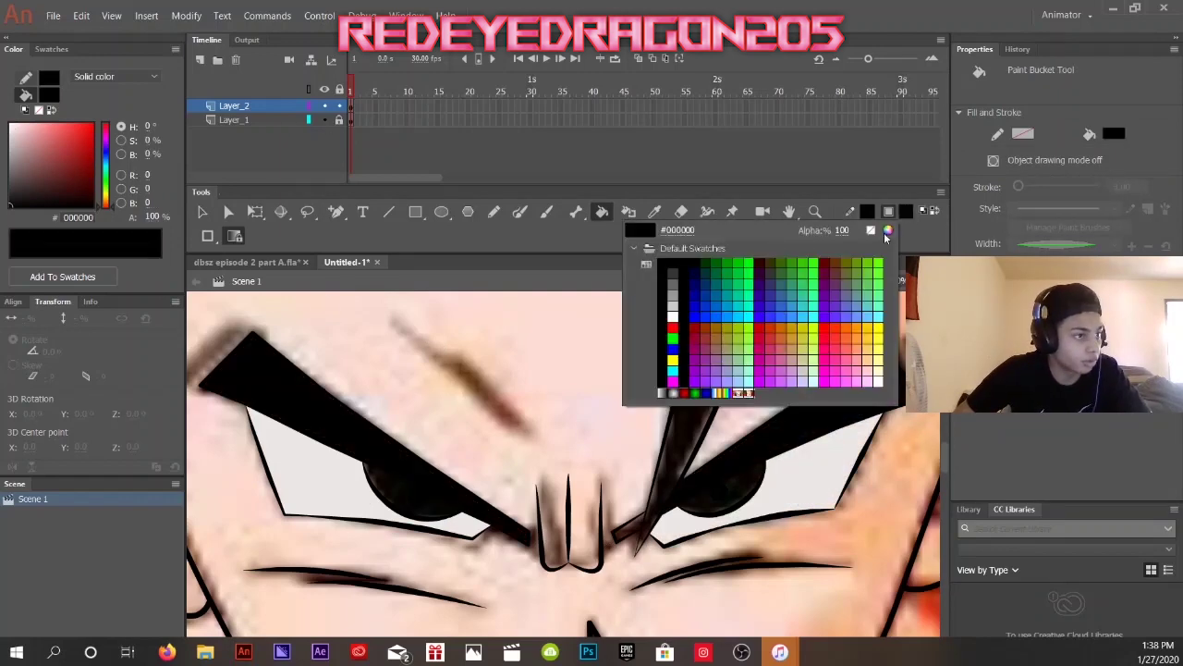
key("Escape")
left_click(49, 76)
key("Escape")
left_click(105, 77)
left_click(102, 109)
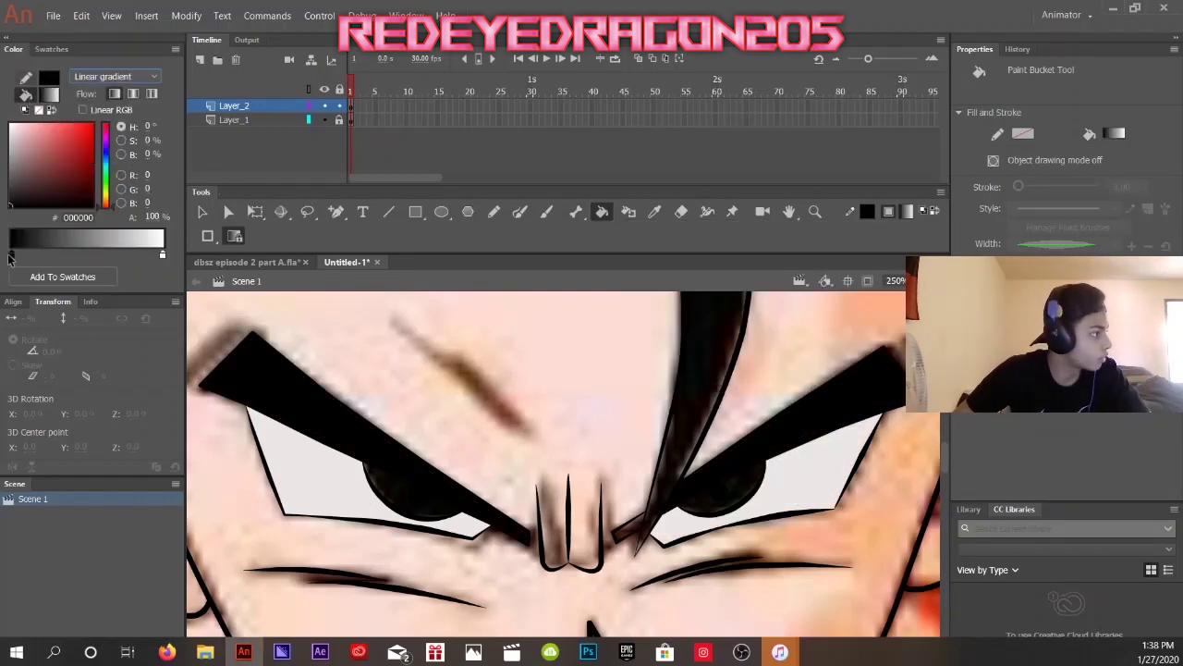
double_click(131, 255)
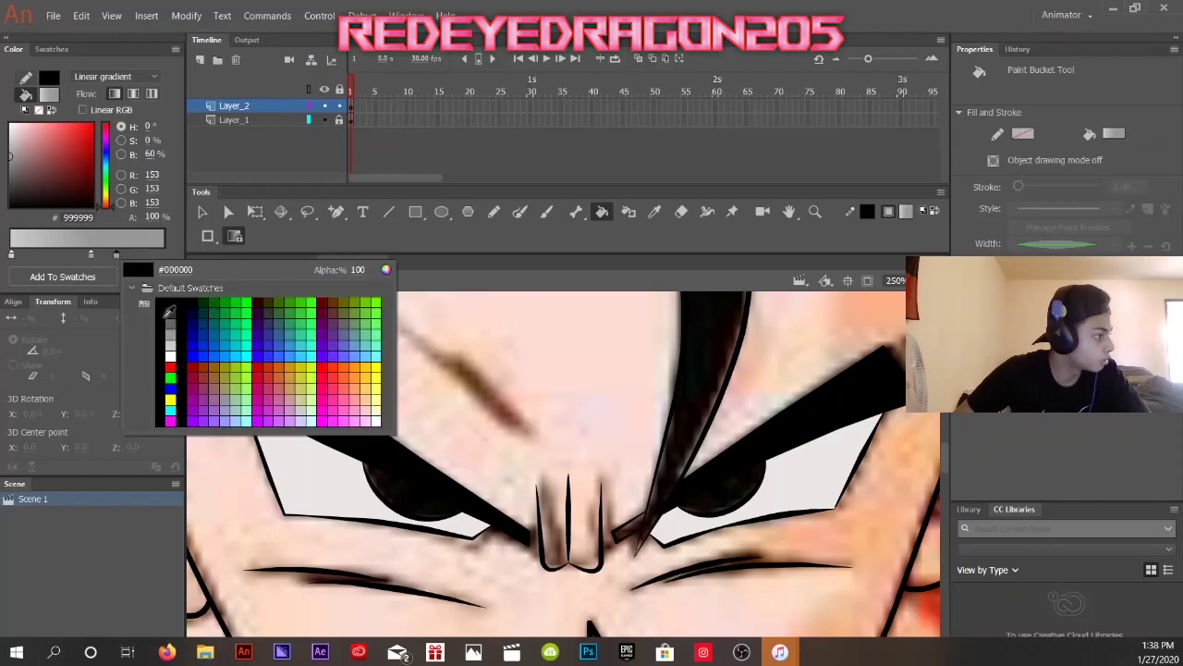
left_click(166, 319)
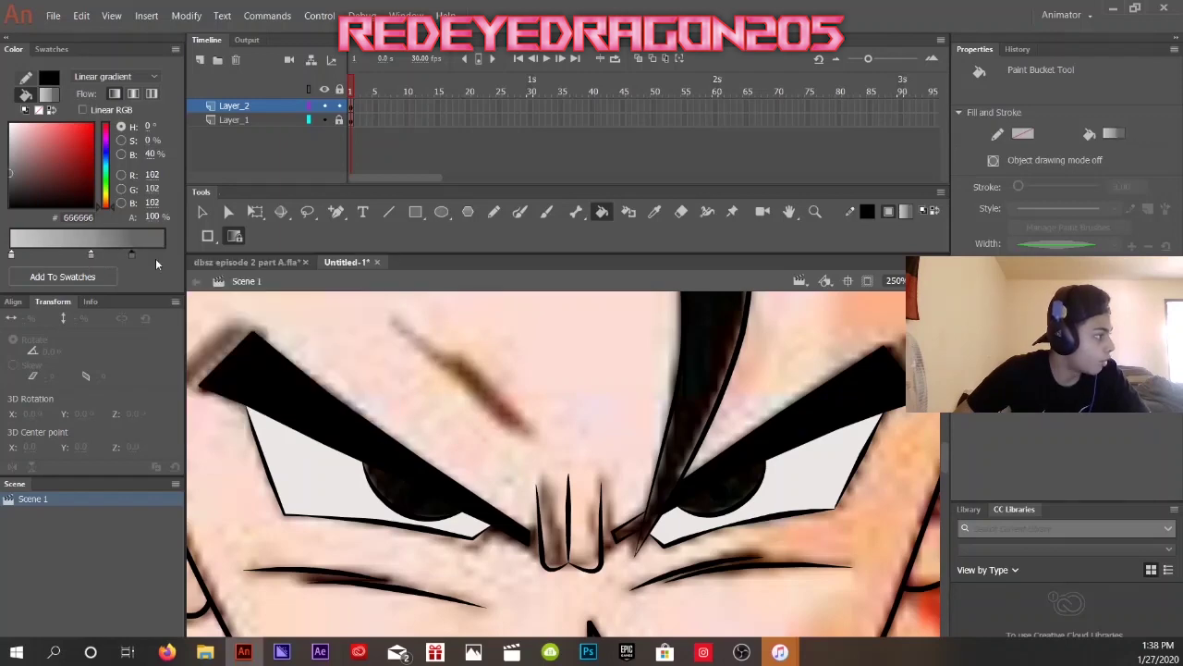
Fill both irises with the grey linear gradient and compare the eyes with the Layer_1 reference switched off and on.
left_click(395, 507)
scroll(388, 434, "down", 1)
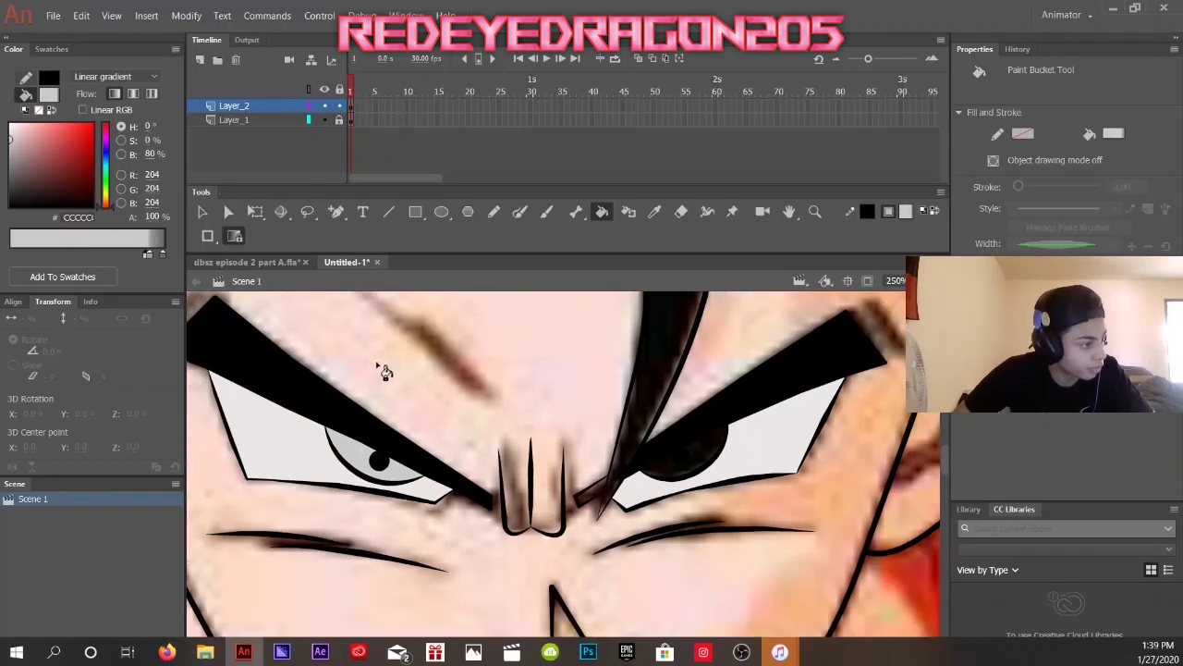
key("ctrl+minus")
key("ctrl+minus")
left_click(324, 121)
left_click(323, 120)
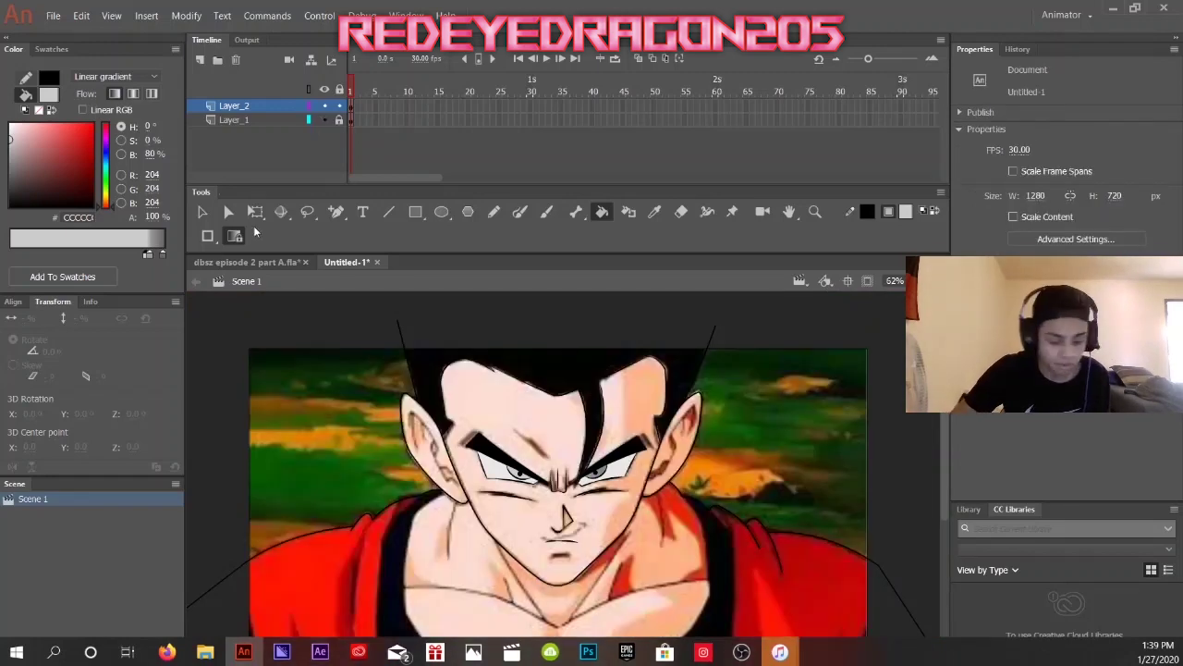
Enlarge the left pupil with Free Transform to a round shape of 10.30 by 10.50 px.
key("ctrl+equal")
key("ctrl+equal")
key("ctrl+equal")
key("ctrl+equal")
key("v")
left_click(431, 489)
key("ctrl+2")
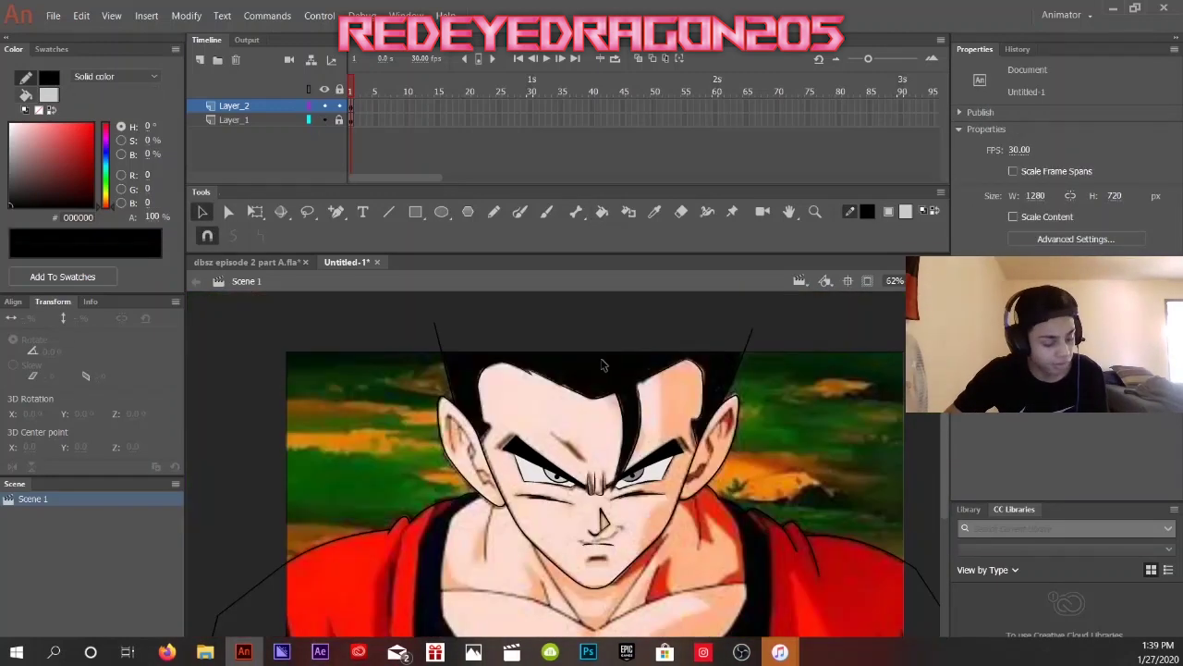
key("ctrl+equal")
key("ctrl+equal")
key("ctrl+equal")
key("ctrl+equal")
left_click(557, 475)
key("q")
key("ctrl+equal")
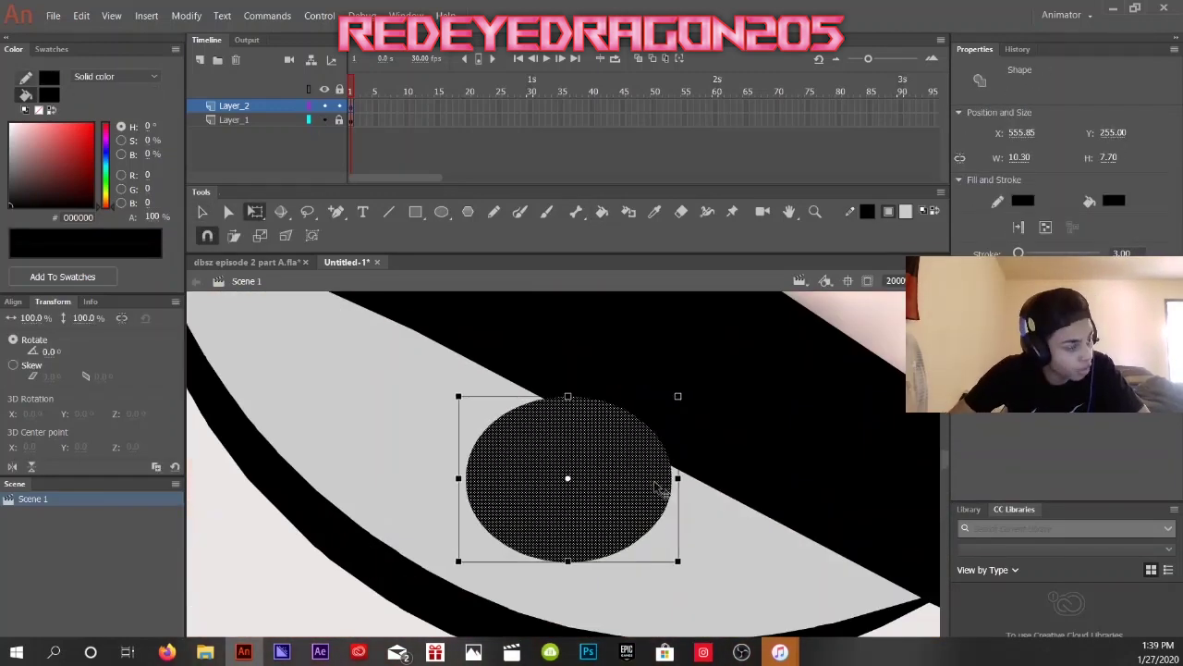
key("ctrl+minus")
key("ctrl+minus")
key("ctrl+minus")
key("ctrl+equal")
key("ctrl+equal")
key("ctrl+equal")
left_click_drag(687, 397, 681, 365)
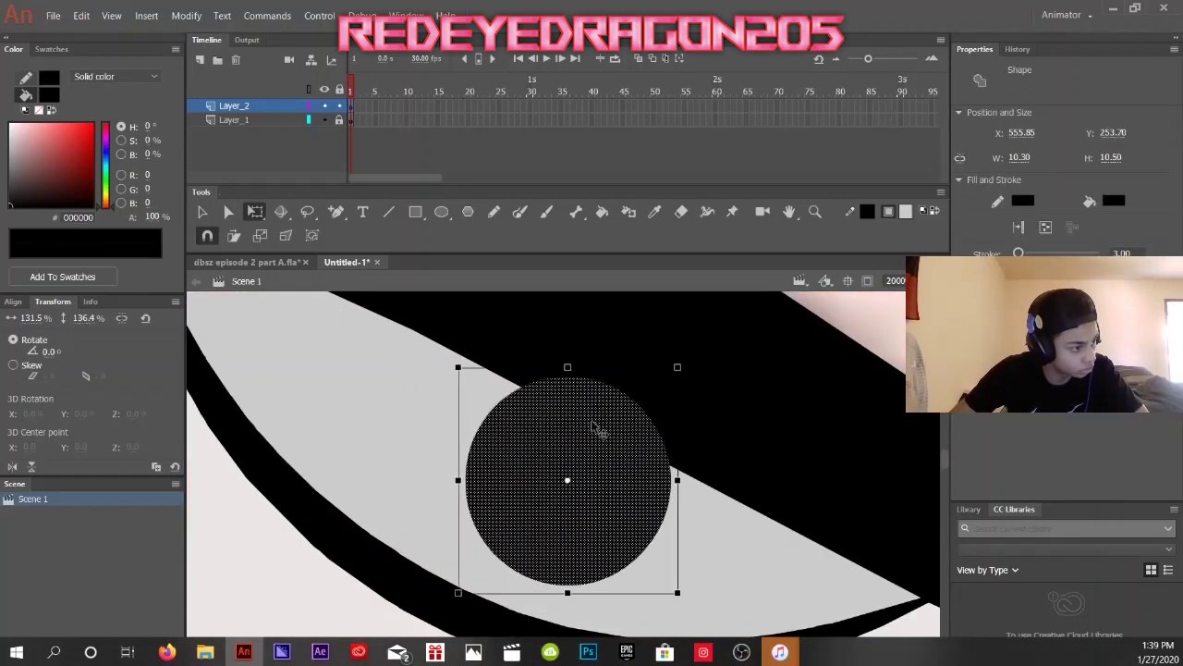
Reposition the enlarged left pupil inside its iris, nudging it slightly toward the outer side and down below the eyebrow.
mouse_move(601, 423)
left_mouse_down()
mouse_move(584, 416)
mouse_move(610, 413)
left_mouse_up()
key("ctrl+minus")
key("ctrl+minus")
key("ctrl+minus")
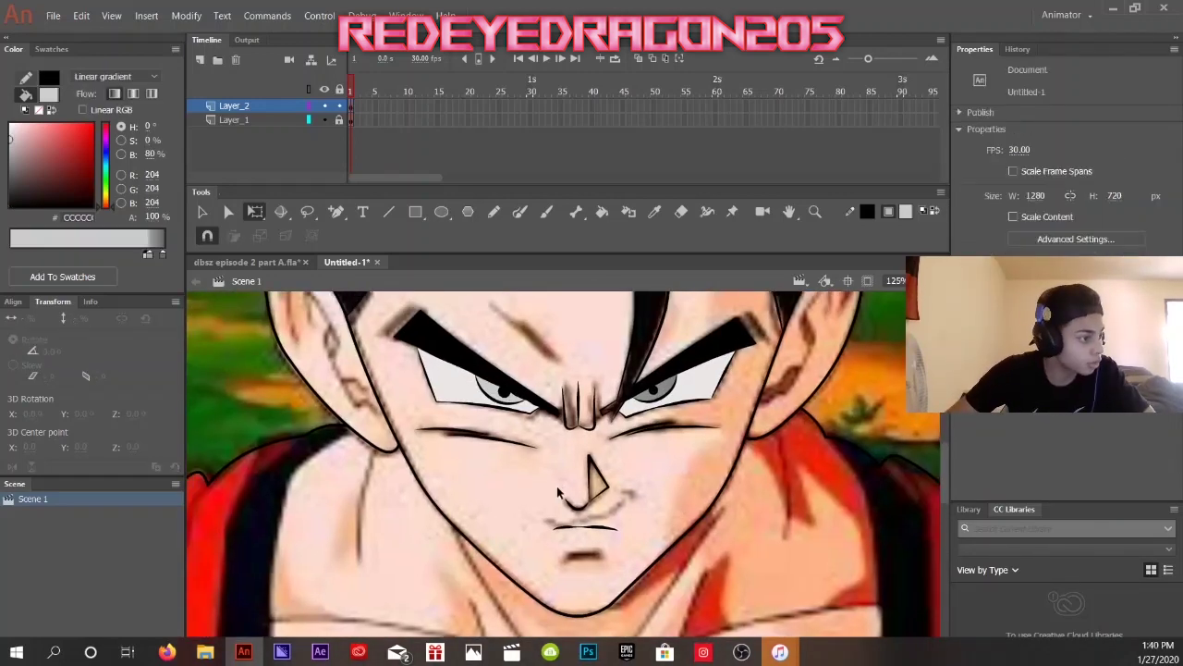
key("ctrl+equal")
key("ctrl+equal")
key("ctrl+equal")
key("Left")
key("Down")
key("Left")
key("Left")
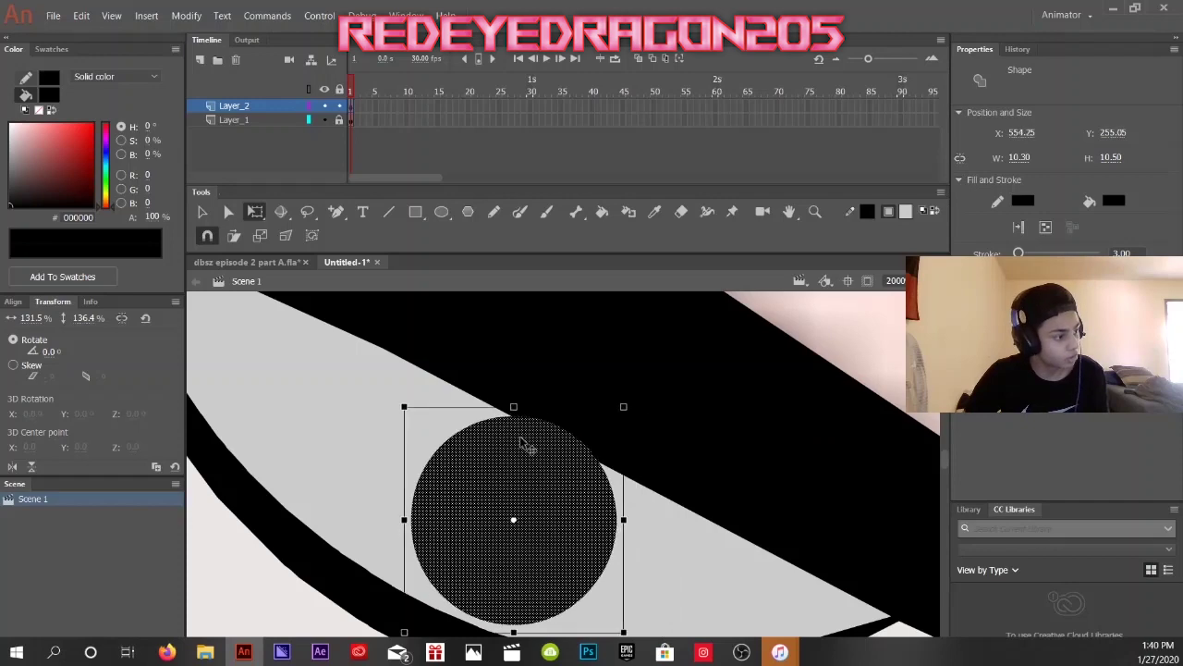
key("Left")
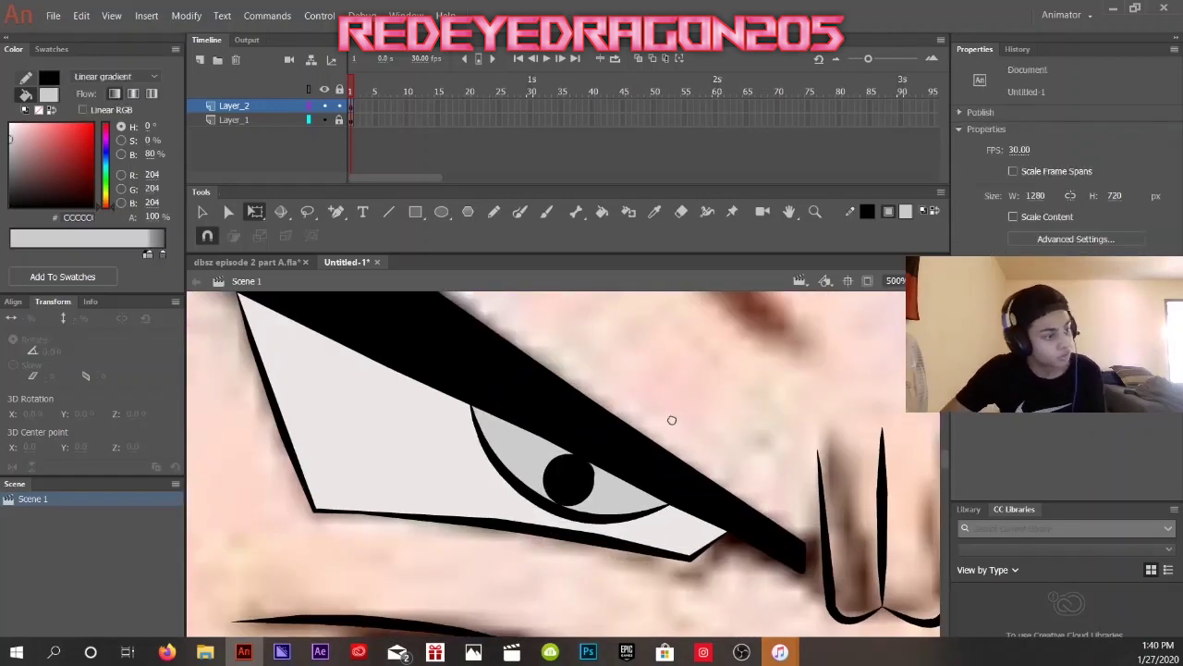
Refill the whites of both eyes with pure white.
key("ctrl+equal")
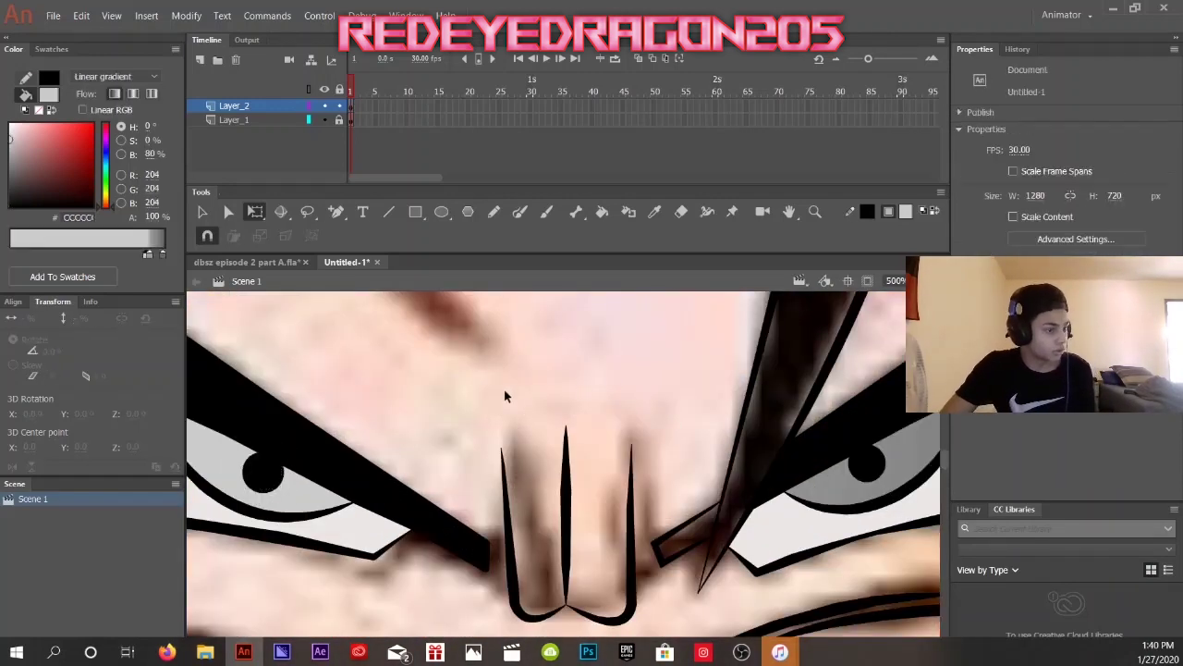
key("k")
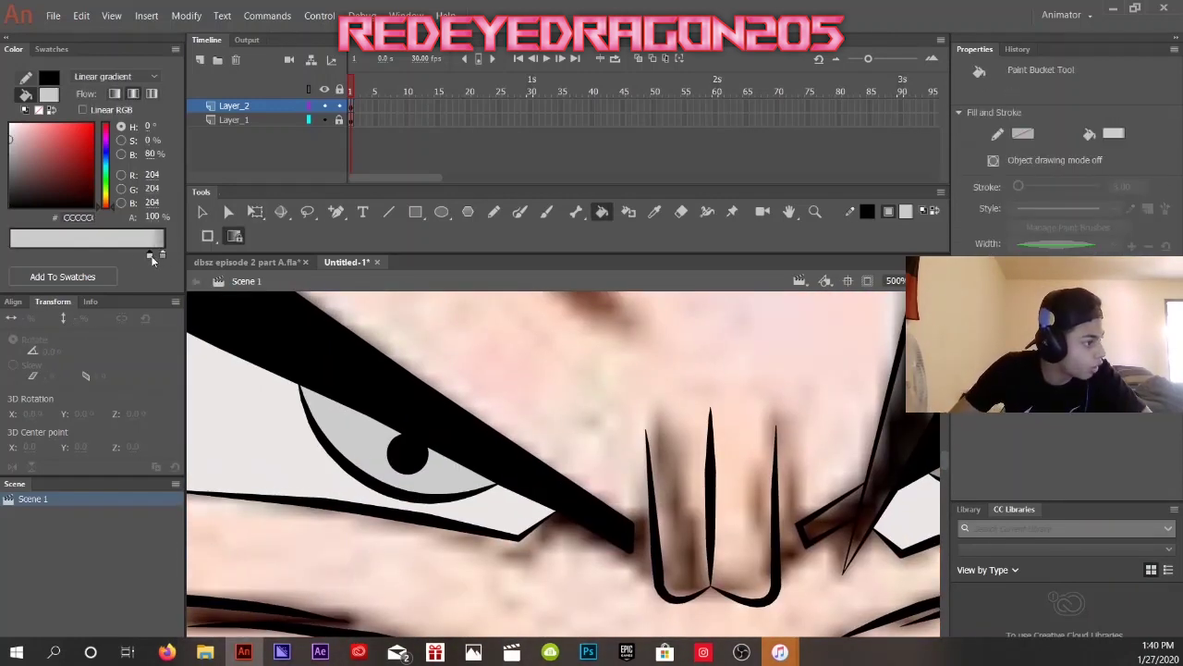
left_click_drag(546, 533, 330, 331)
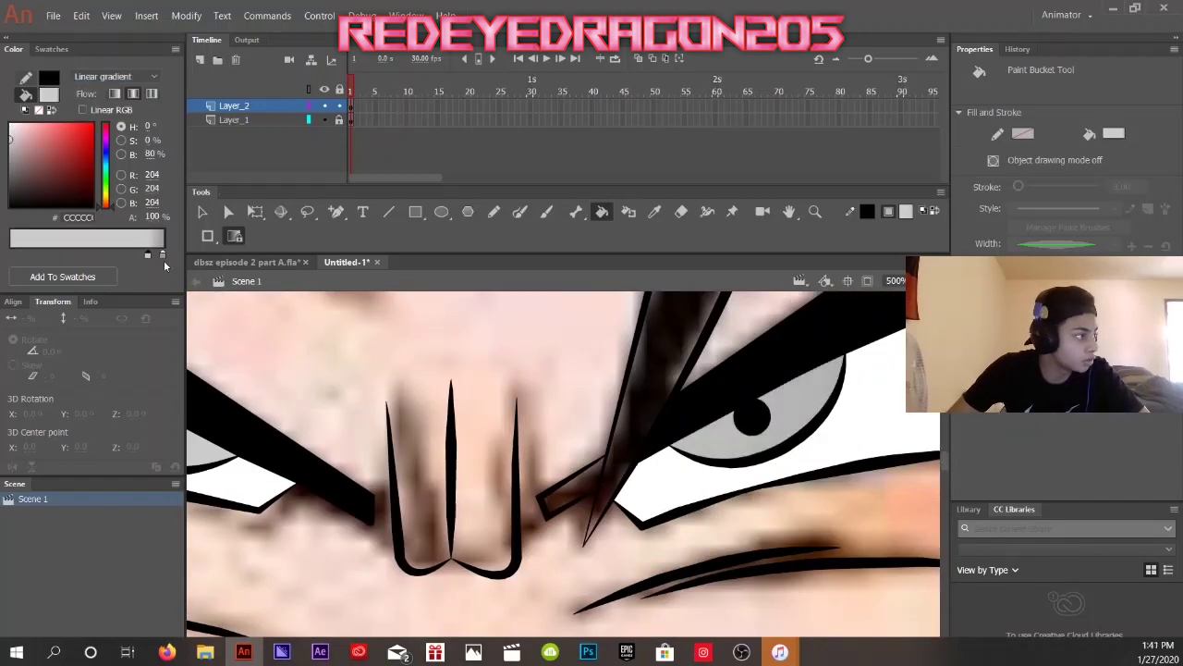
Darken the linear gradient with a #999999 stop, shift the stop inward and refill the right iris.
left_click_drag(147, 255, 128, 254)
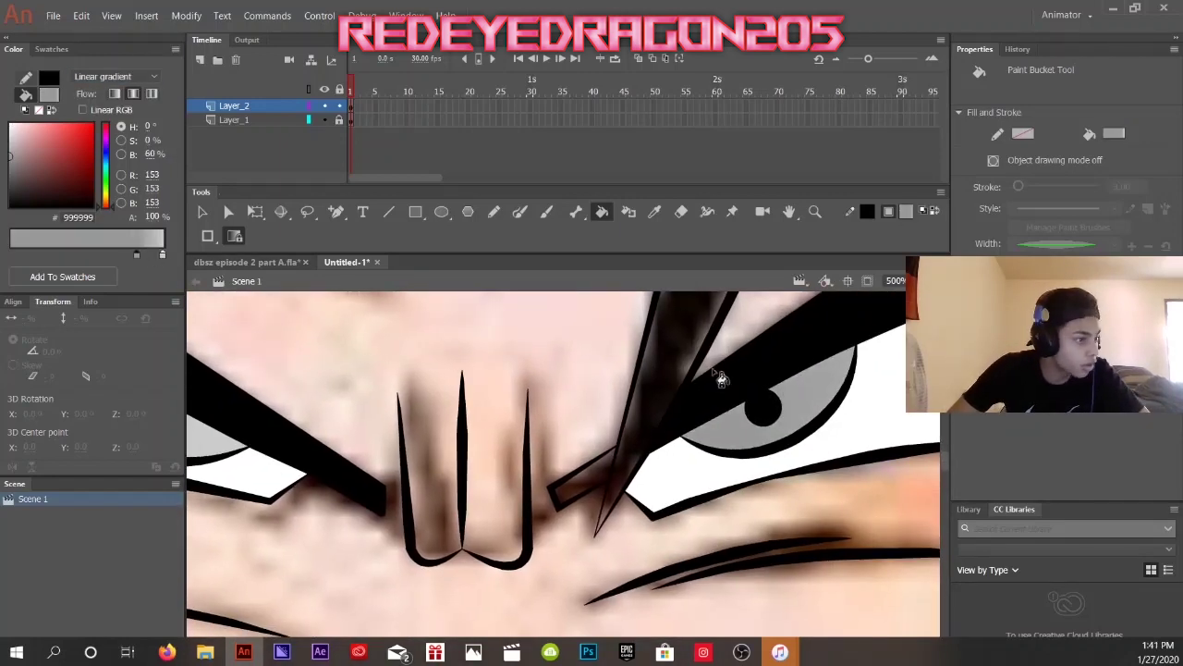
key("ctrl+minus")
key("ctrl+minus")
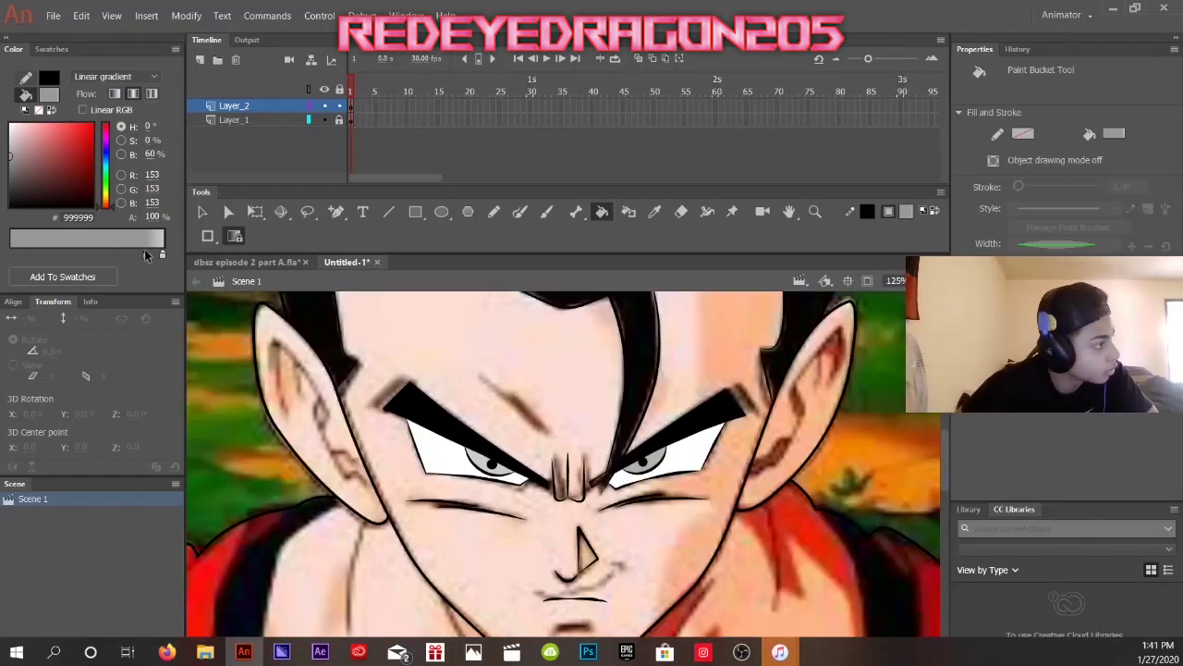
Hide the Layer_1 reference, draw a small white-filled circle above the left eye and change the stage background to grey.
left_click(324, 120)
key("ctrl+equal")
key("o")
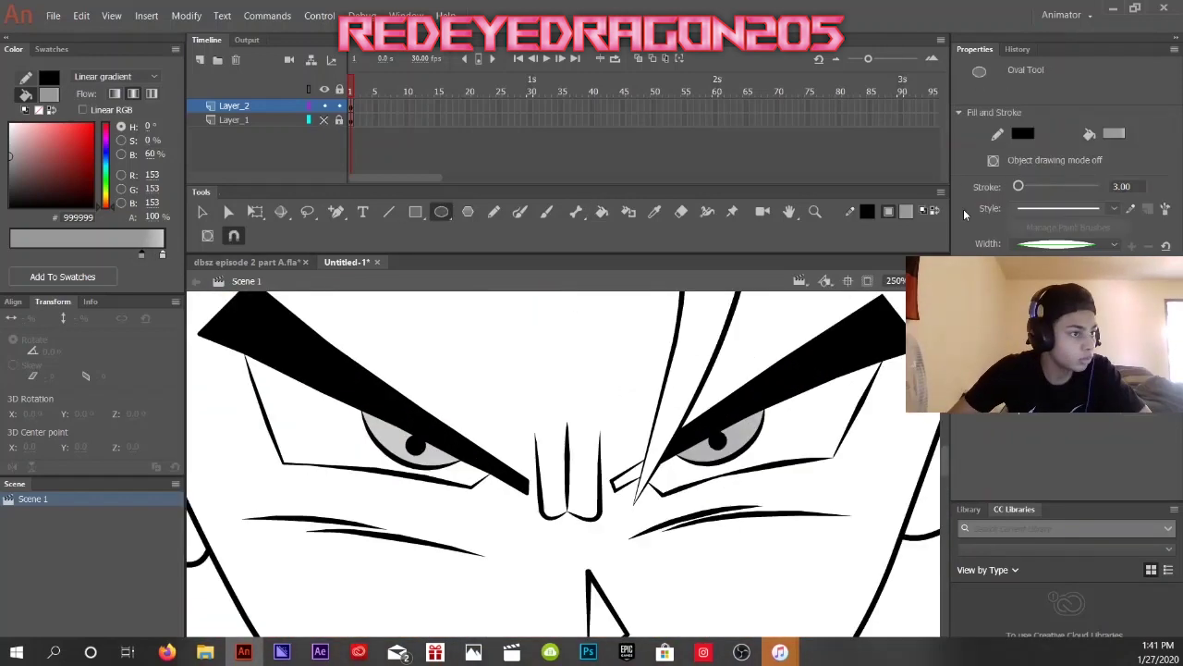
left_click(102, 76)
left_click(88, 108)
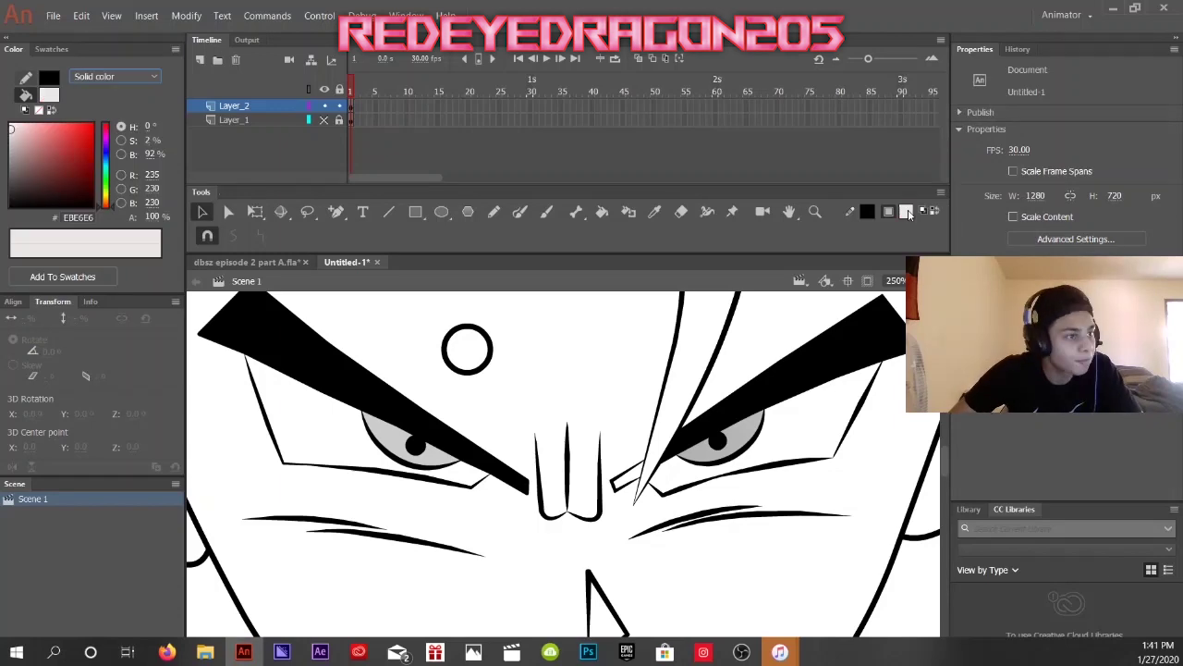
key("k")
key("v")
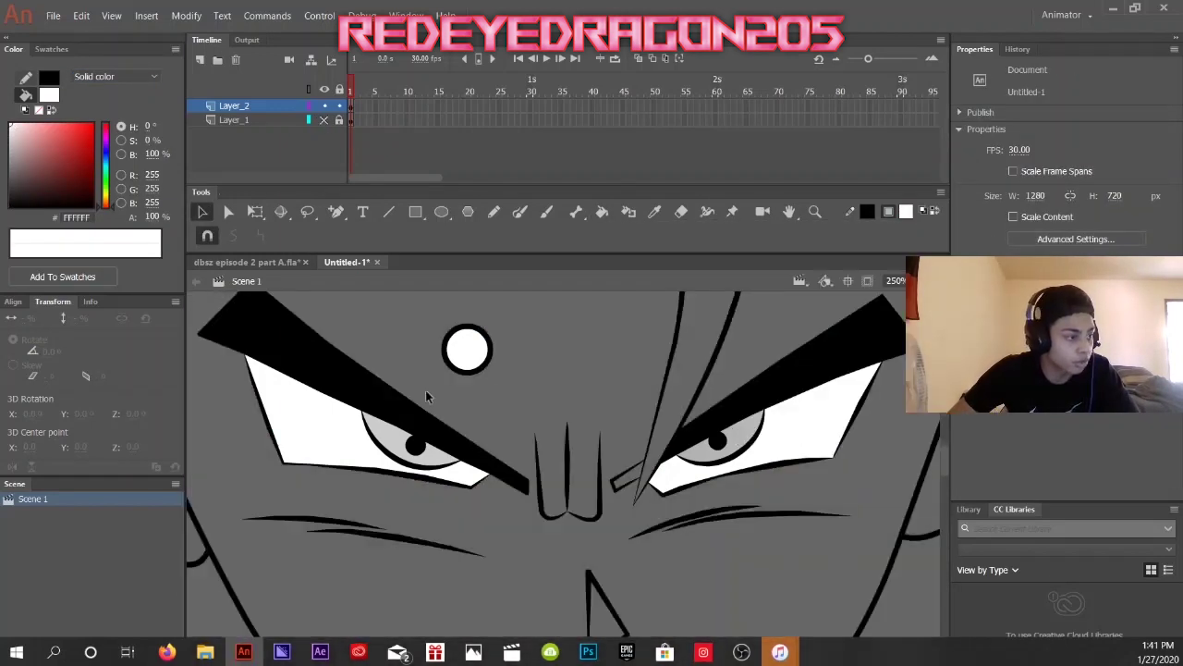
Convert the white circle without its outline to a movie clip symbol with blur and a 6 px glow at 100% strength.
left_click(474, 370)
key("F8")
key("Return")
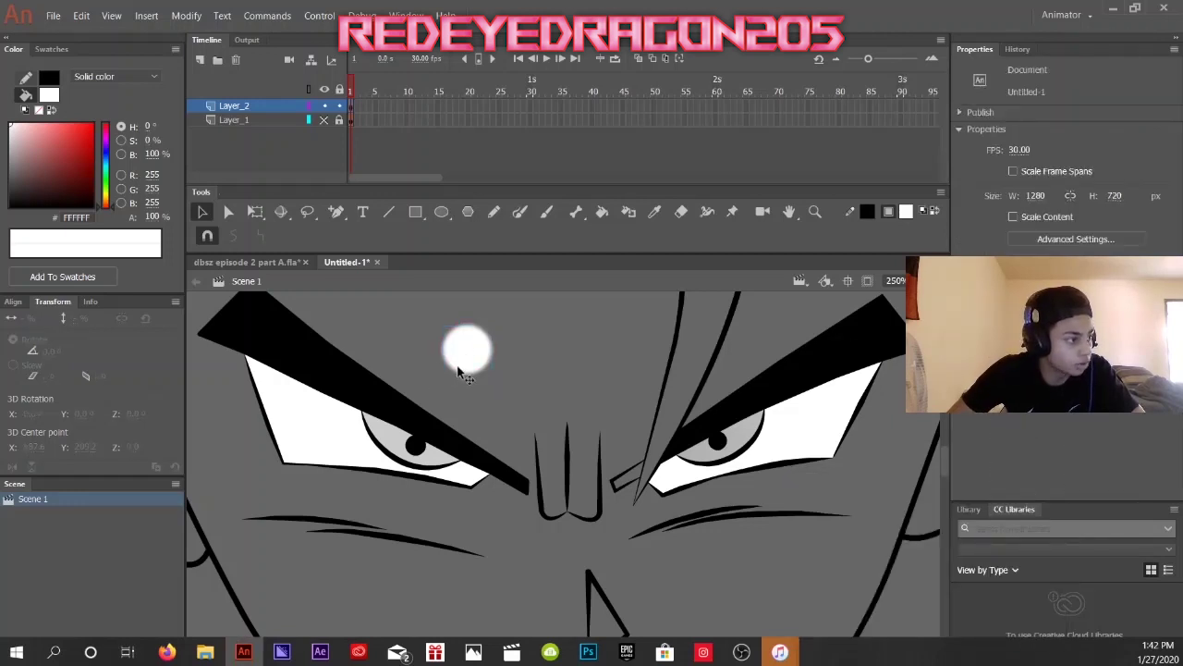
left_click_drag(467, 349, 499, 367)
scroll(1063, 420, "up", 1)
Shrink the glowing circle with Free Transform to 5.60 by 5.60 px and place it on the left iris, outward of the pupil.
key("q")
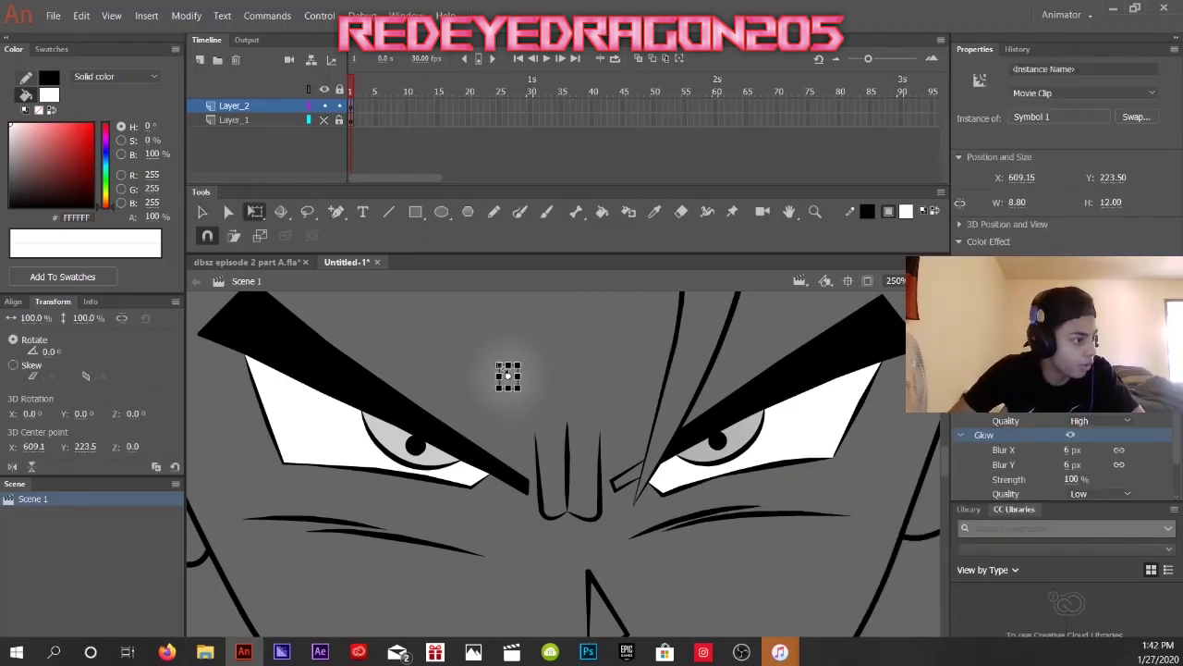
scroll(508, 375, "up", 2)
left_click(536, 404)
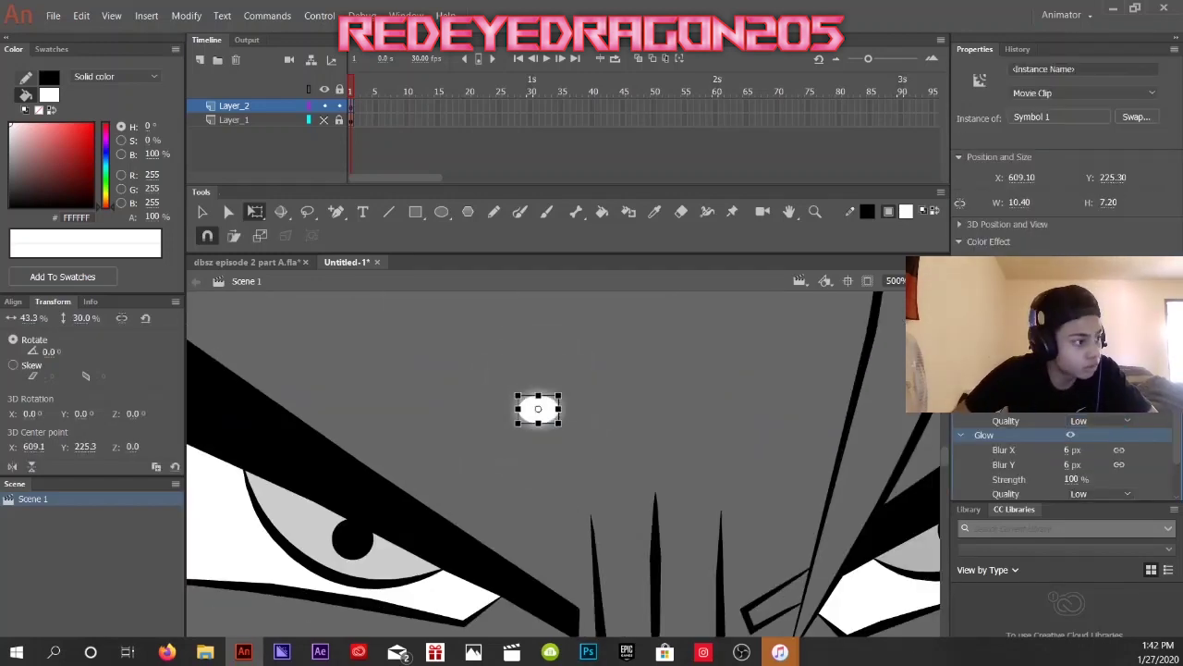
left_click(517, 402)
left_click(517, 403)
scroll(518, 402, "up", 3)
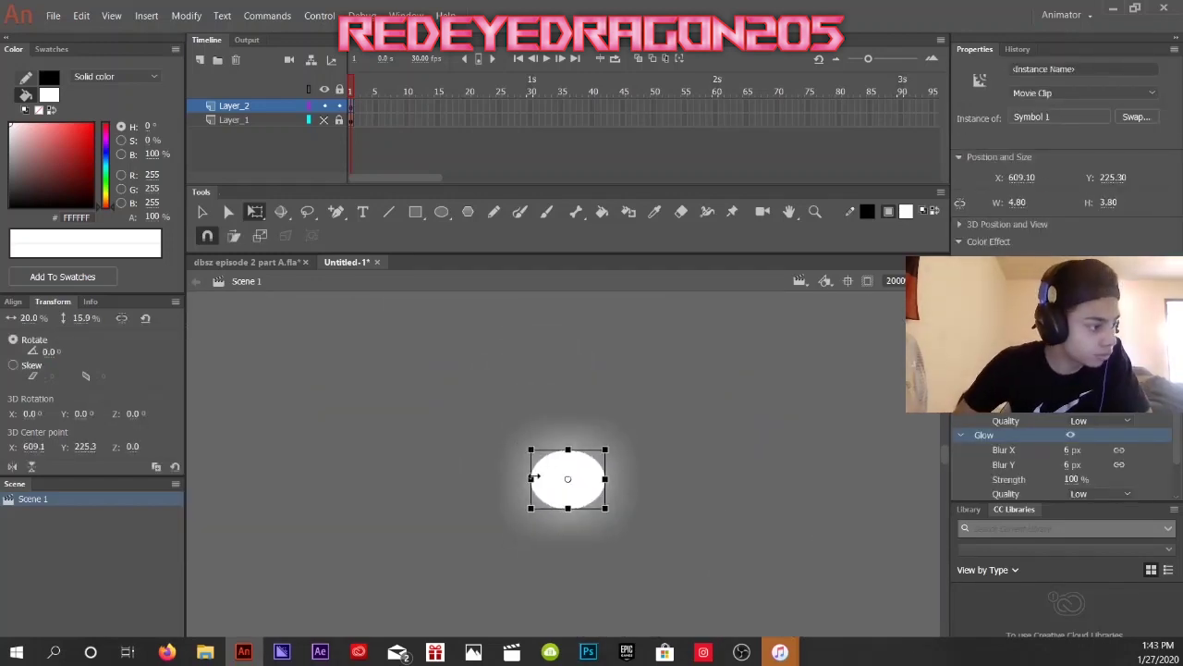
mouse_move(551, 497)
left_mouse_down()
mouse_move(782, 337)
mouse_move(695, 397)
mouse_move(462, 417)
mouse_move(469, 395)
left_mouse_up()
scroll(1076, 419, "down", 2)
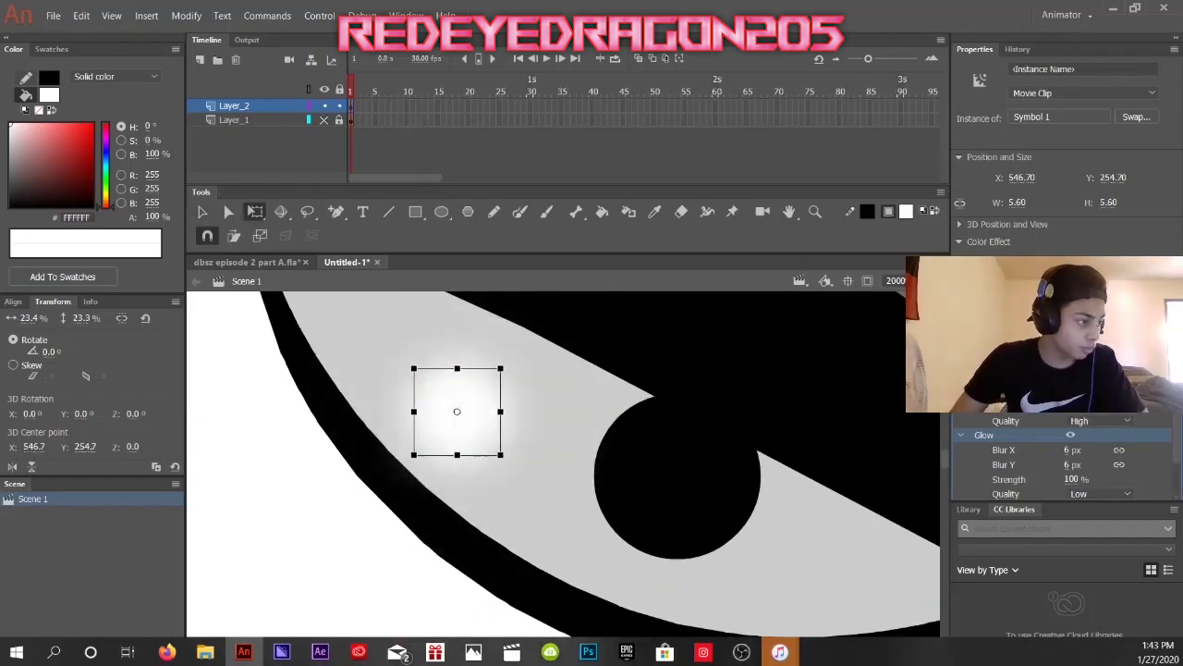
scroll(554, 462, "down", 3)
left_click(758, 367)
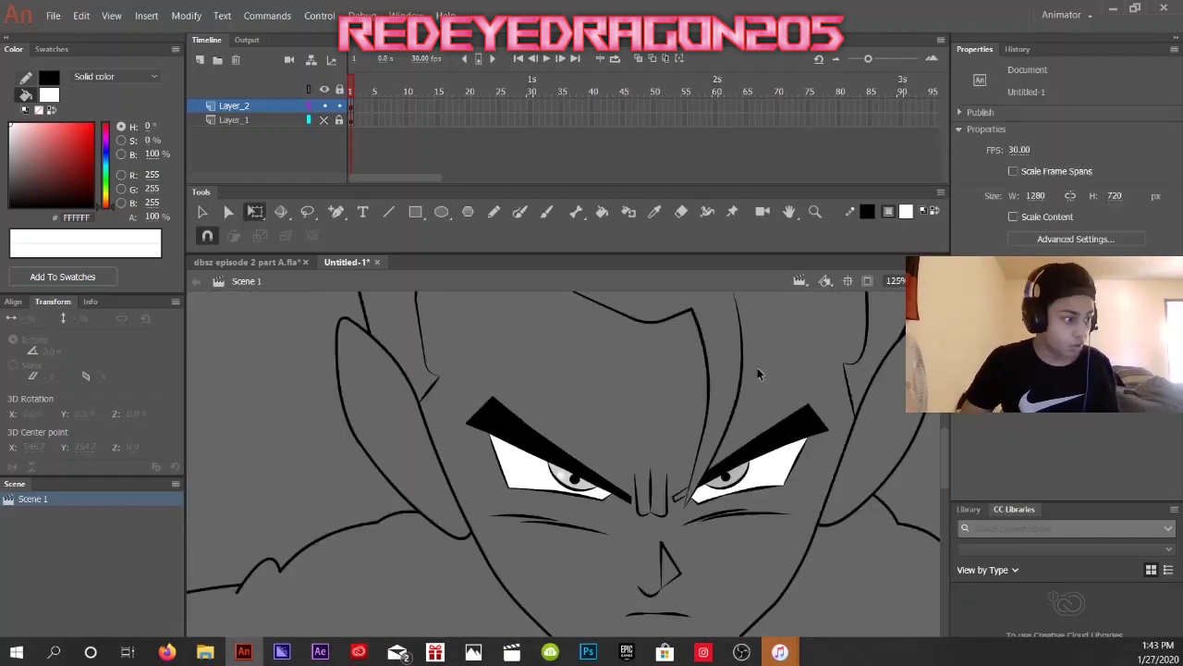
Reposition the highlight inside the left iris, moving it up slightly and closer to the pupil.
scroll(811, 331, "up", 3)
scroll(628, 447, "up", 2)
left_click(449, 462)
left_click_drag(449, 462, 444, 409)
scroll(692, 343, "down", 3)
left_click(692, 343)
scroll(692, 343, "down", 2)
scroll(662, 334, "up", 3)
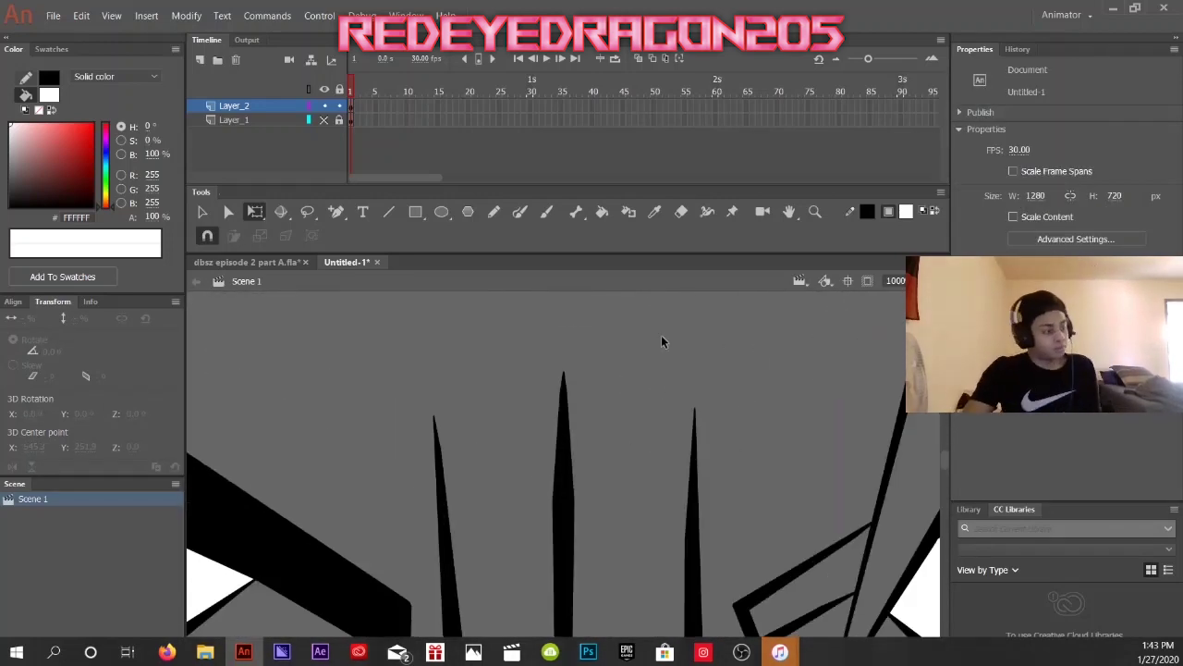
scroll(478, 520, "down", 1)
left_click(471, 522)
left_click_drag(471, 522, 490, 544)
scroll(734, 388, "down", 2)
scroll(516, 415, "up", 2)
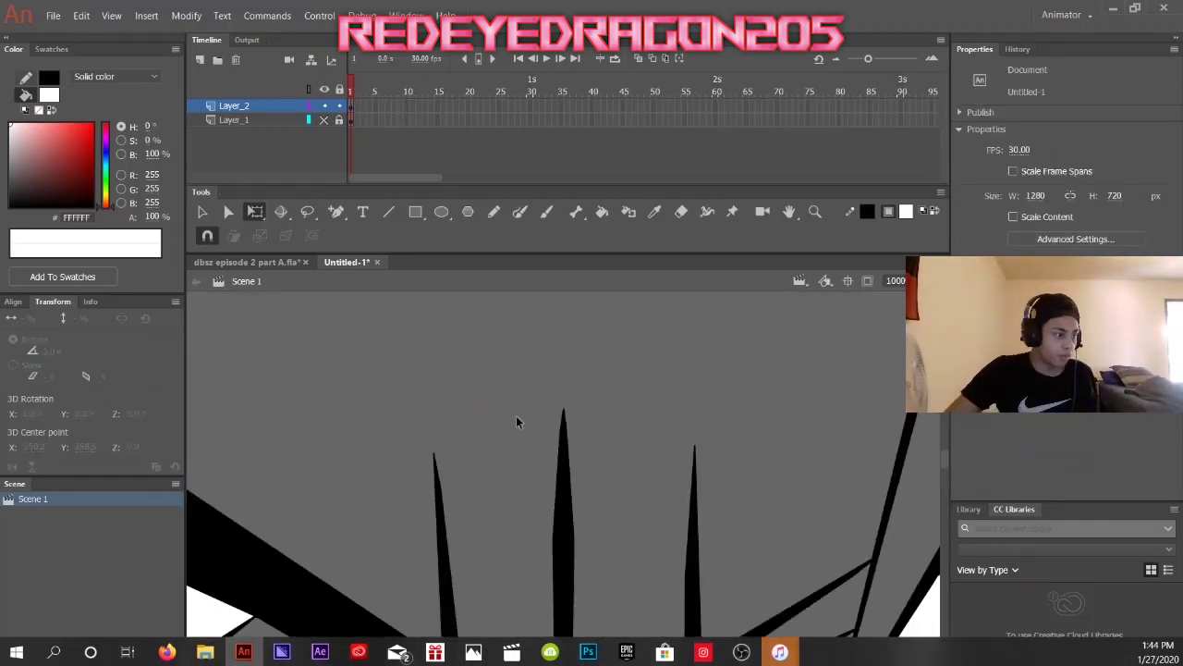
scroll(335, 397, "down", 1)
Duplicate the glowing highlight at 8.20 by 8.40 px and position a copy on the right iris.
right_click(658, 342)
left_click(716, 393)
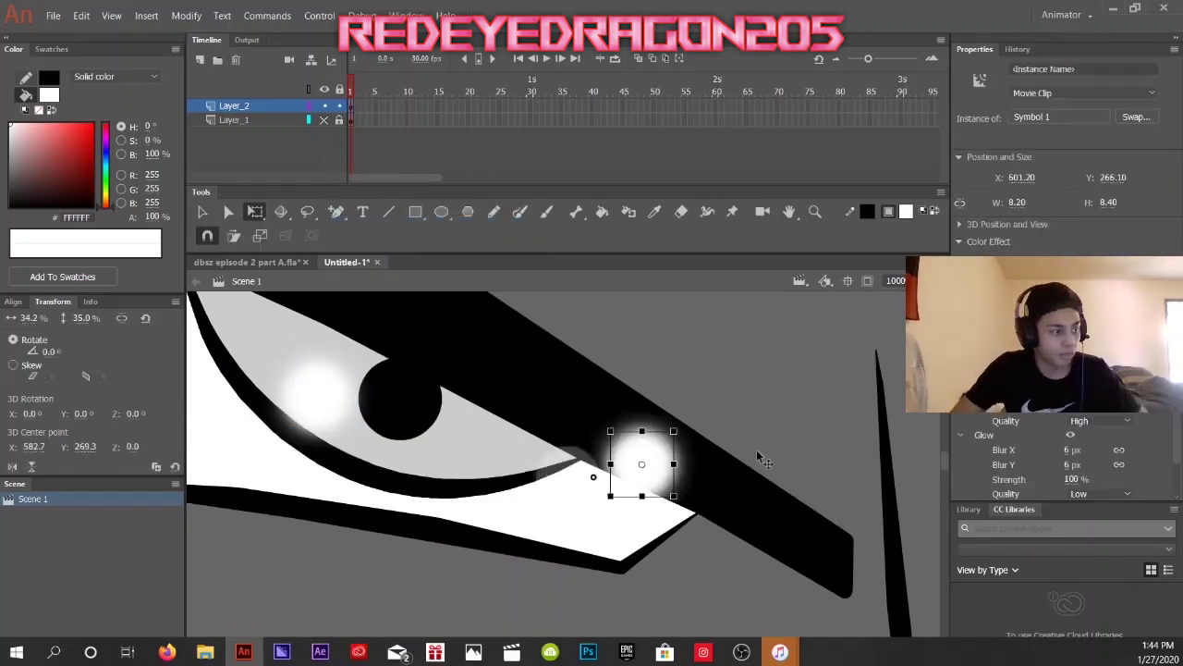
scroll(757, 450, "down", 2)
scroll(621, 384, "up", 2)
scroll(622, 383, "down", 2)
scroll(519, 376, "down", 1)
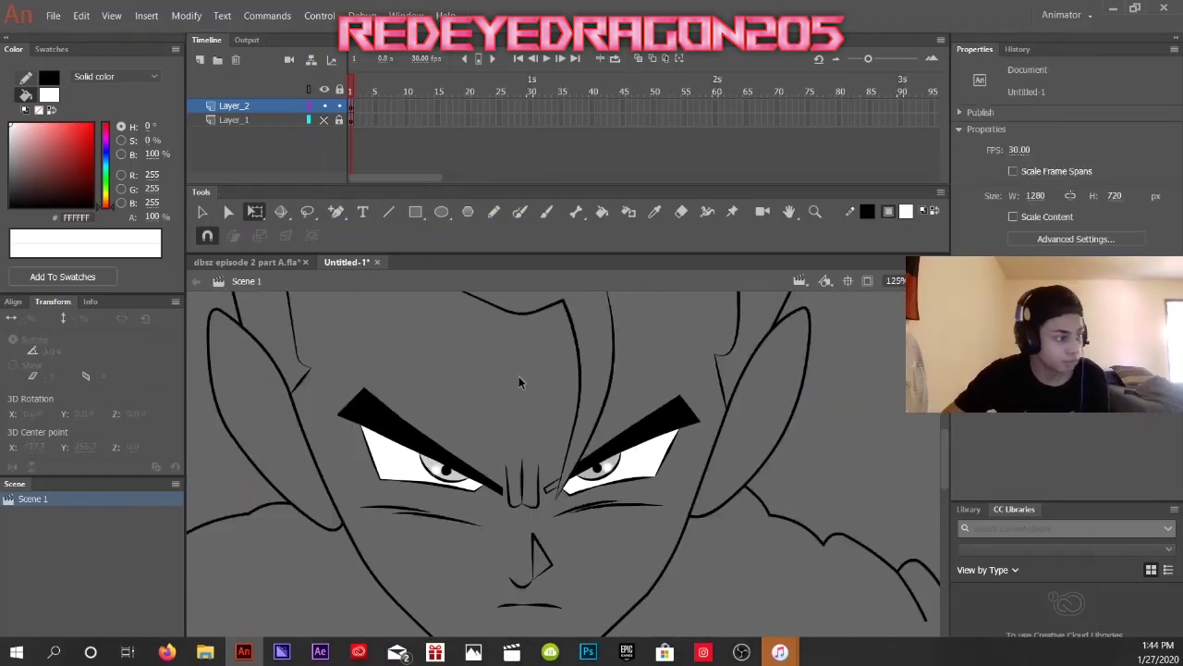
scroll(519, 377, "up", 3)
left_click_drag(684, 412, 701, 410)
left_click(323, 379)
scroll(323, 379, "down", 3)
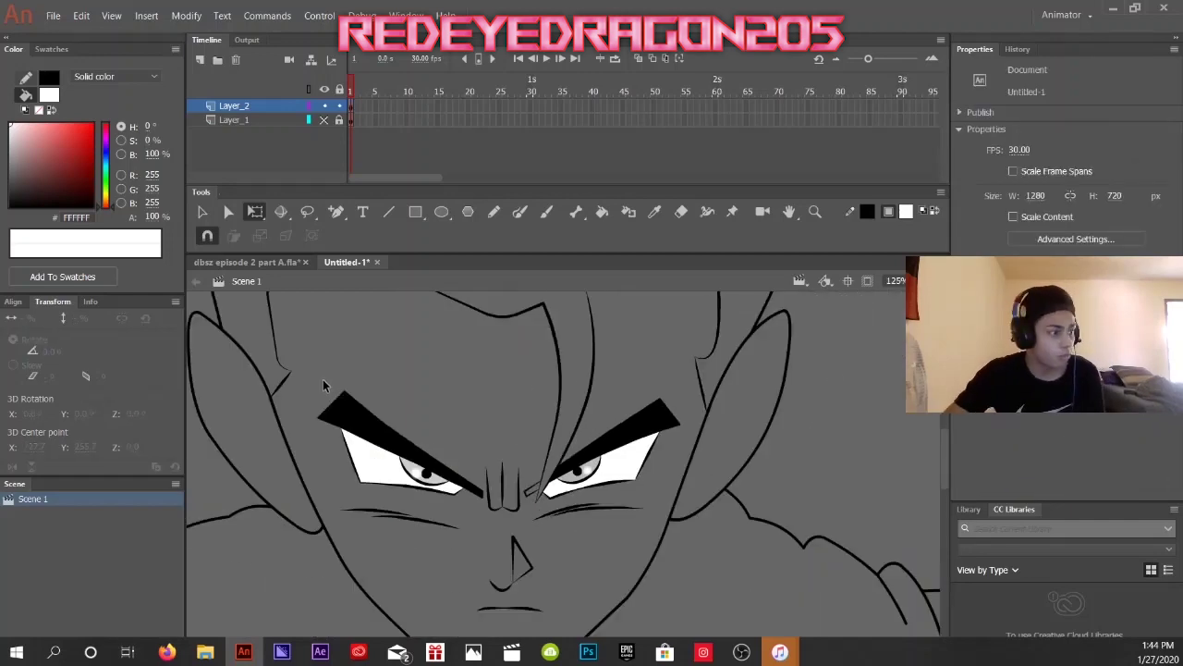
Close the open top of the hair with a straight line, fill the hair with black and show the reference again.
scroll(360, 369, "up", 1)
key("n")
left_click_drag(386, 321, 703, 325)
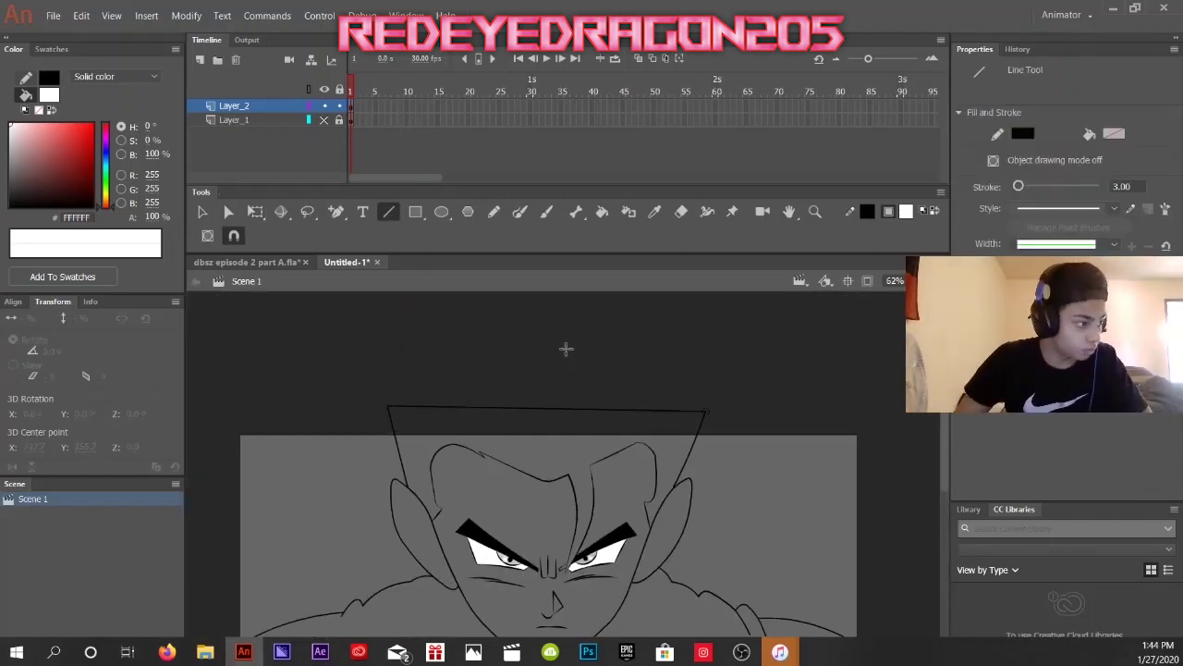
left_click(906, 211)
left_click(666, 258)
key("k")
left_click(541, 435)
scroll(541, 446, "down", 1)
left_click(323, 120)
scroll(534, 470, "up", 3)
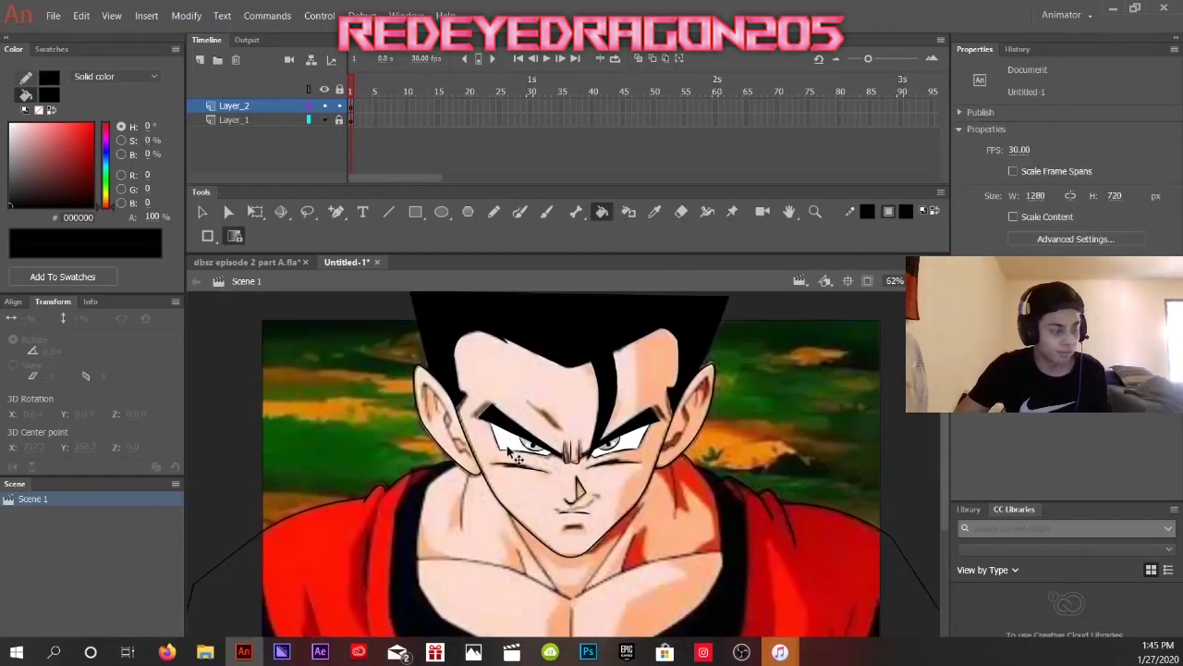
Draw two tapered crease lines on the forehead above the left eyebrow with the Line tool.
key("n")
scroll(739, 389, "down", 2)
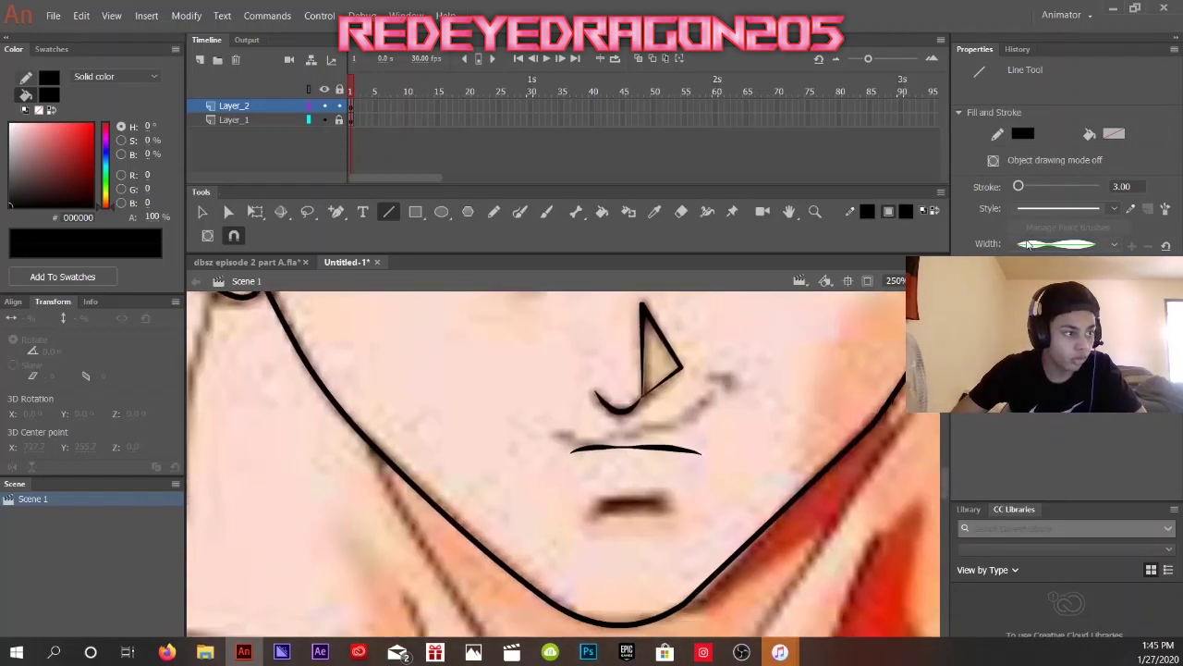
scroll(647, 425, "up", 5)
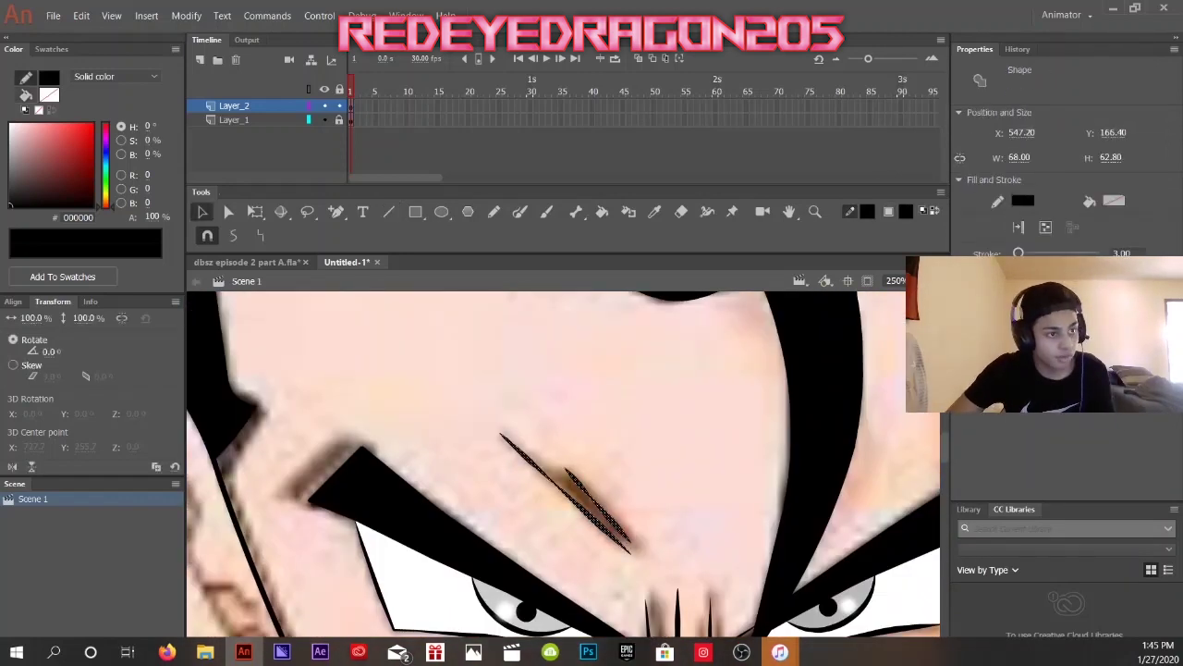
Add pairs of tapered strokes at the outer ends of both eyebrows and at both side hair points, and inspect them without the reference.
scroll(589, 368, "up", 2)
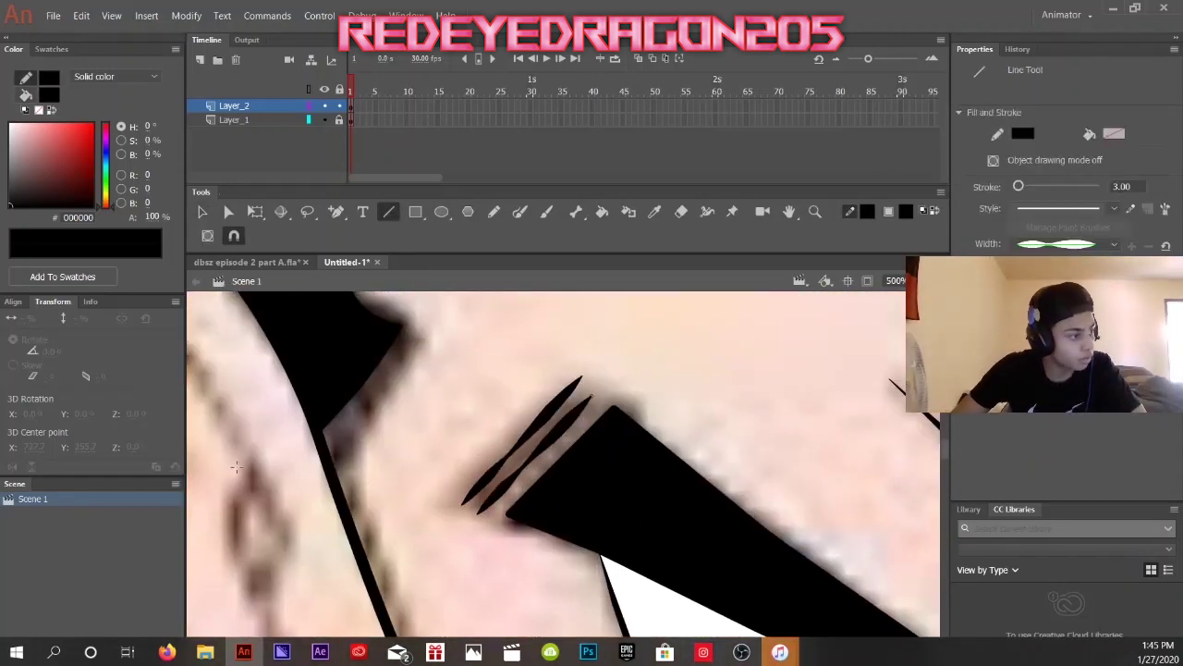
scroll(341, 455, "right", 4)
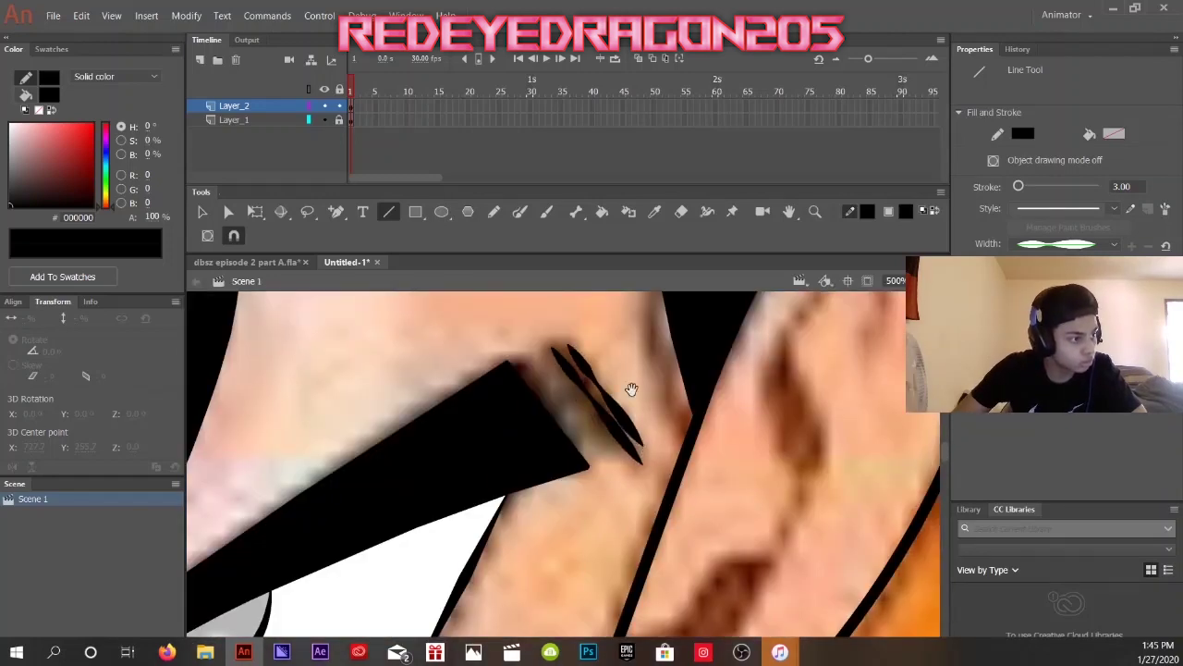
scroll(632, 389, "down", 6)
key("v")
left_click(542, 500)
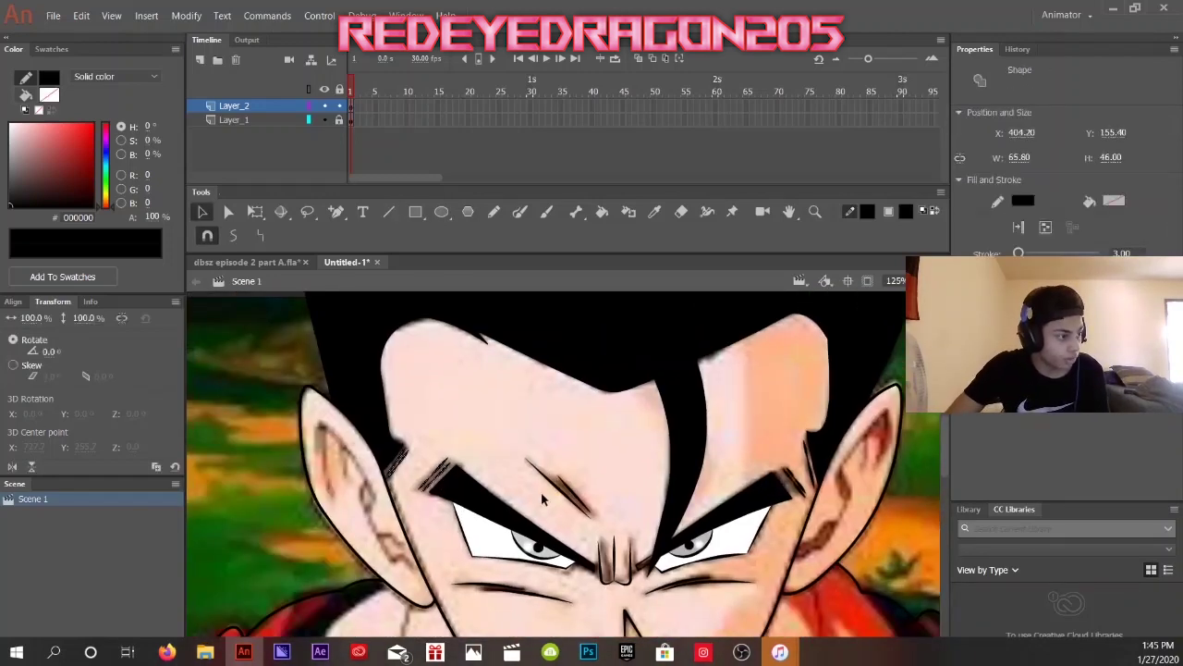
scroll(573, 490, "right", 3)
left_click(629, 485, "shift")
scroll(521, 405, "down", 2)
left_click(323, 119)
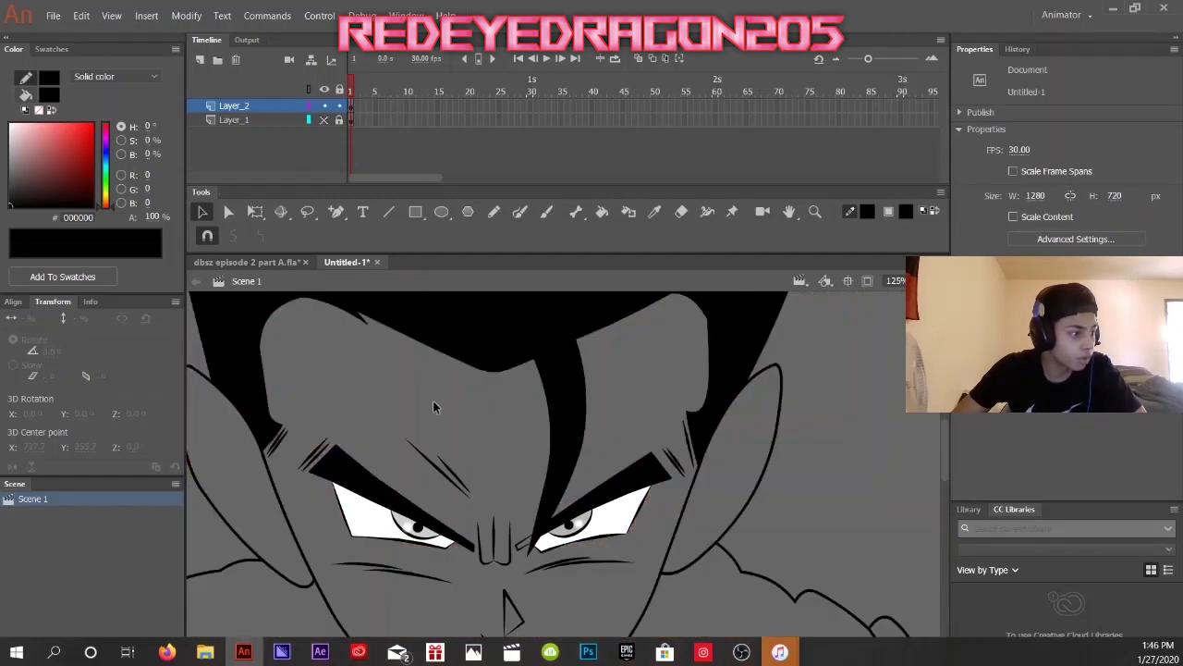
scroll(431, 402, "down", 5)
scroll(431, 410, "up", 5)
Trace the inner neckline of the black undershirt with line segments from the neck around the lower chest.
left_click(324, 119)
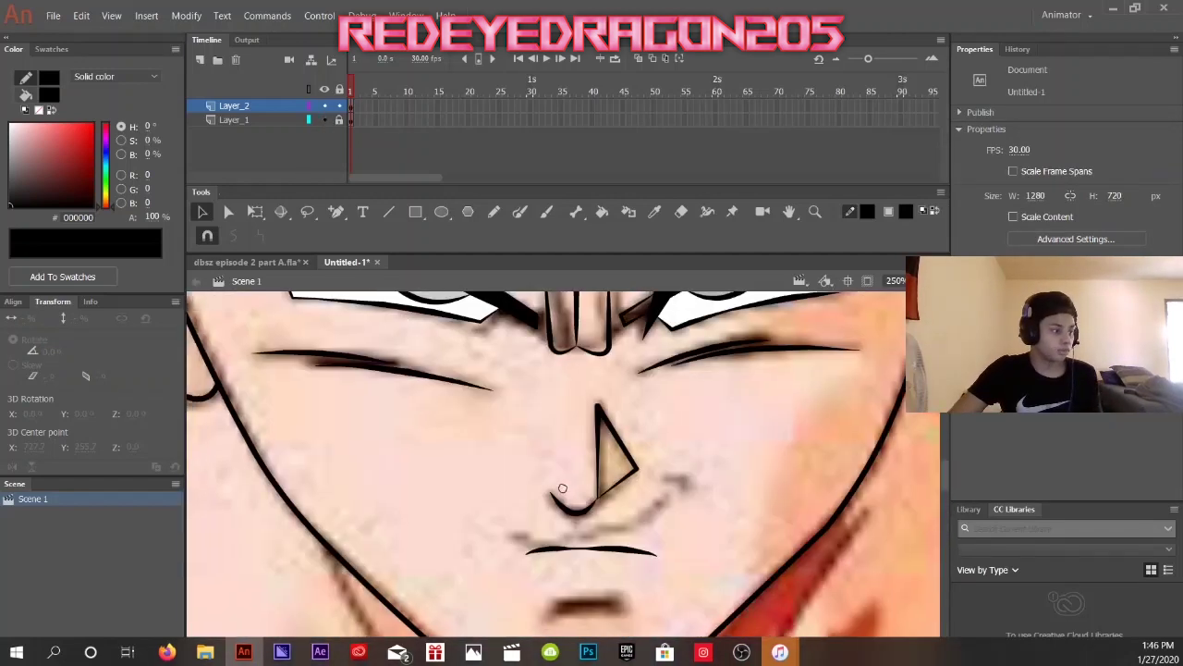
scroll(546, 396, "down", 2)
key("n")
scroll(529, 374, "up", 2)
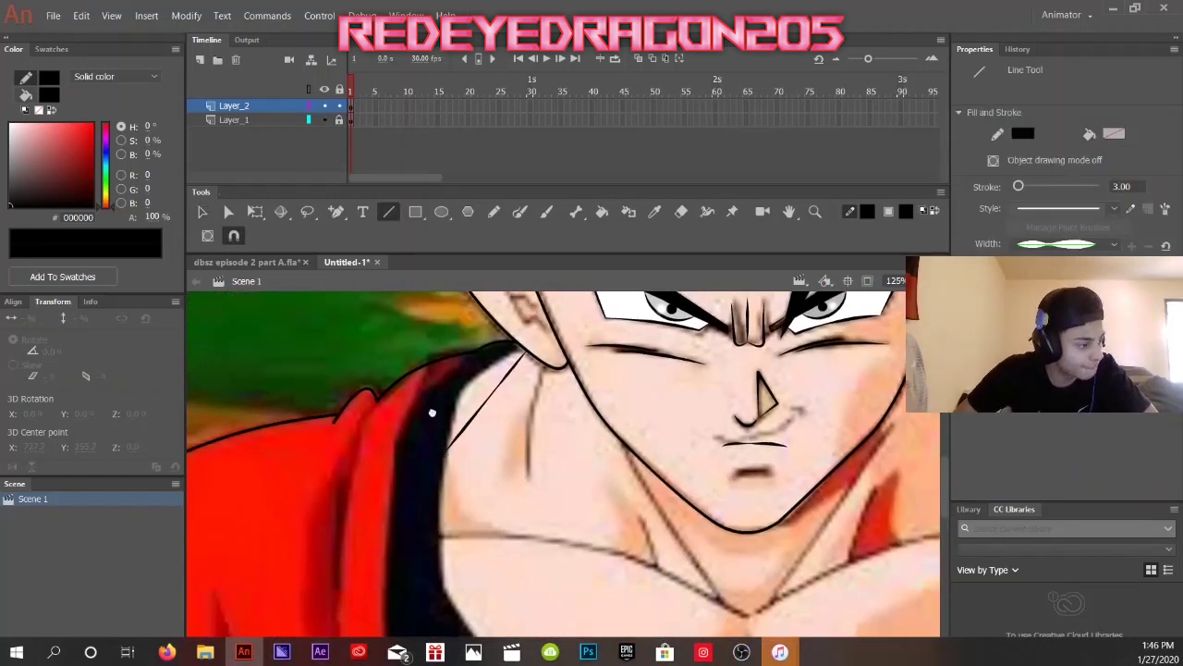
scroll(430, 409, "down", 6)
scroll(720, 432, "up", 5)
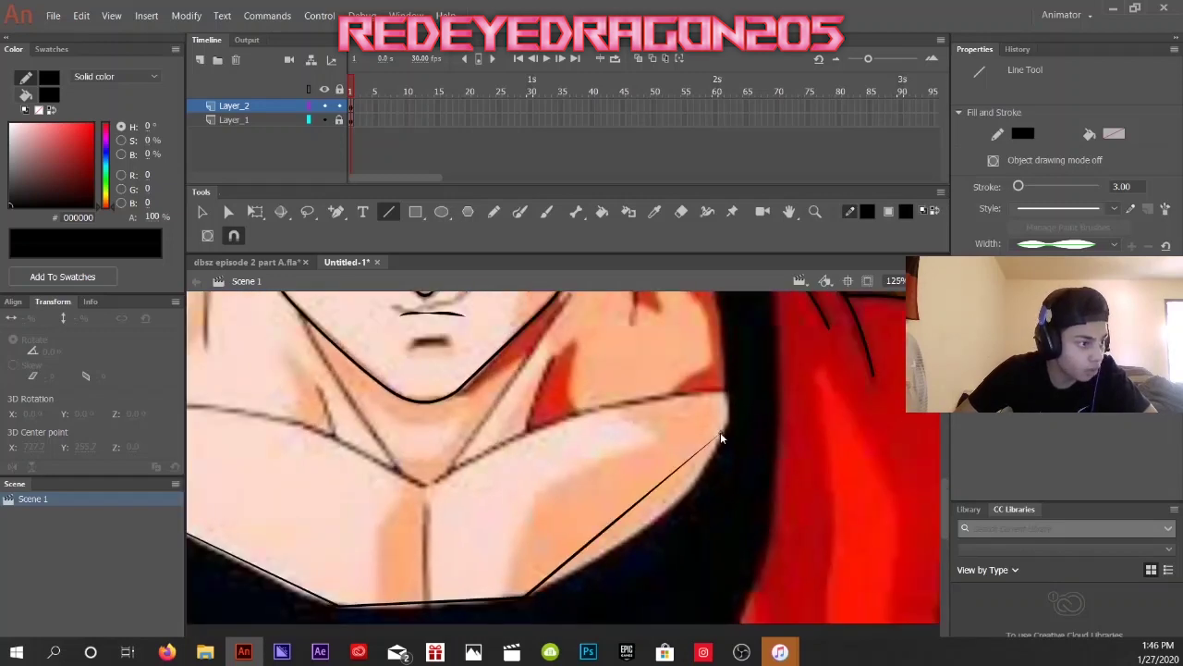
Bend the neckline segments to match the reference curve and check the whole drawing with Layer_1 hidden.
key("v")
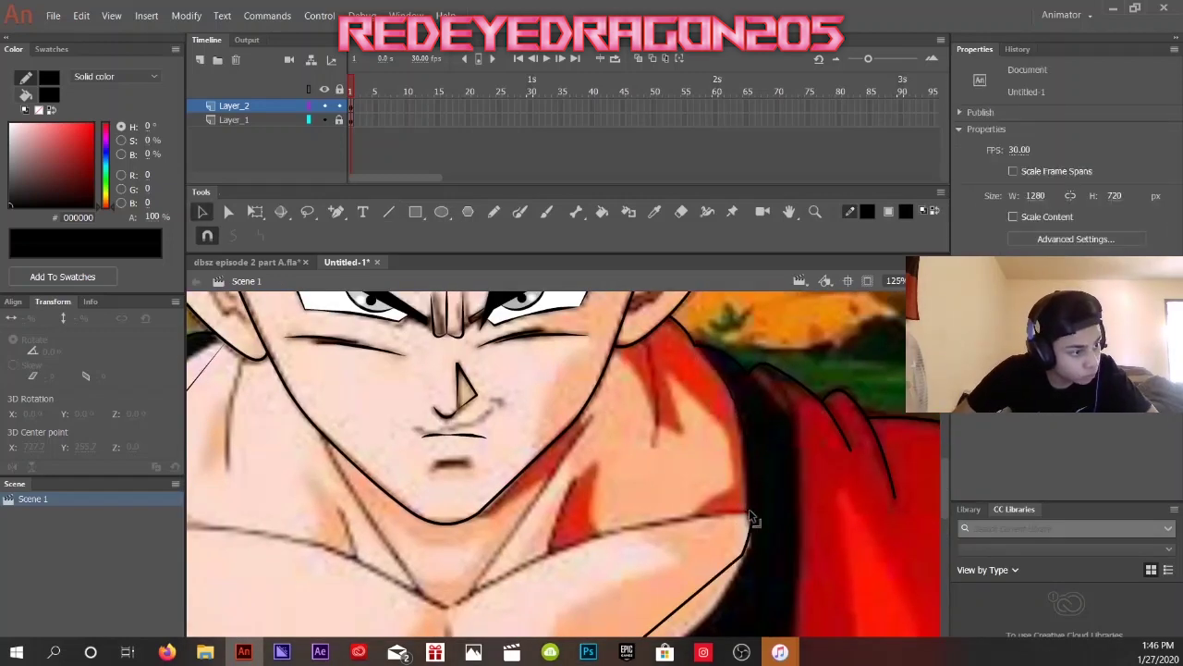
scroll(787, 592, "down", 3)
scroll(294, 430, "up", 2)
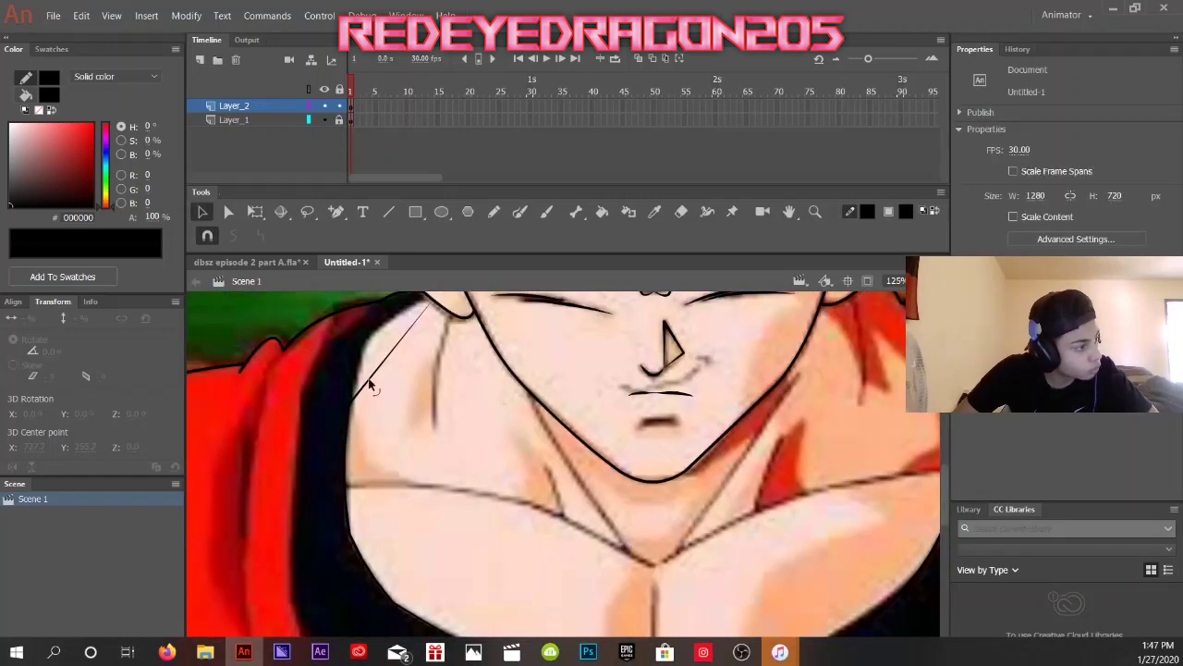
left_click(324, 119)
key("ctrl+2")
left_click(324, 119)
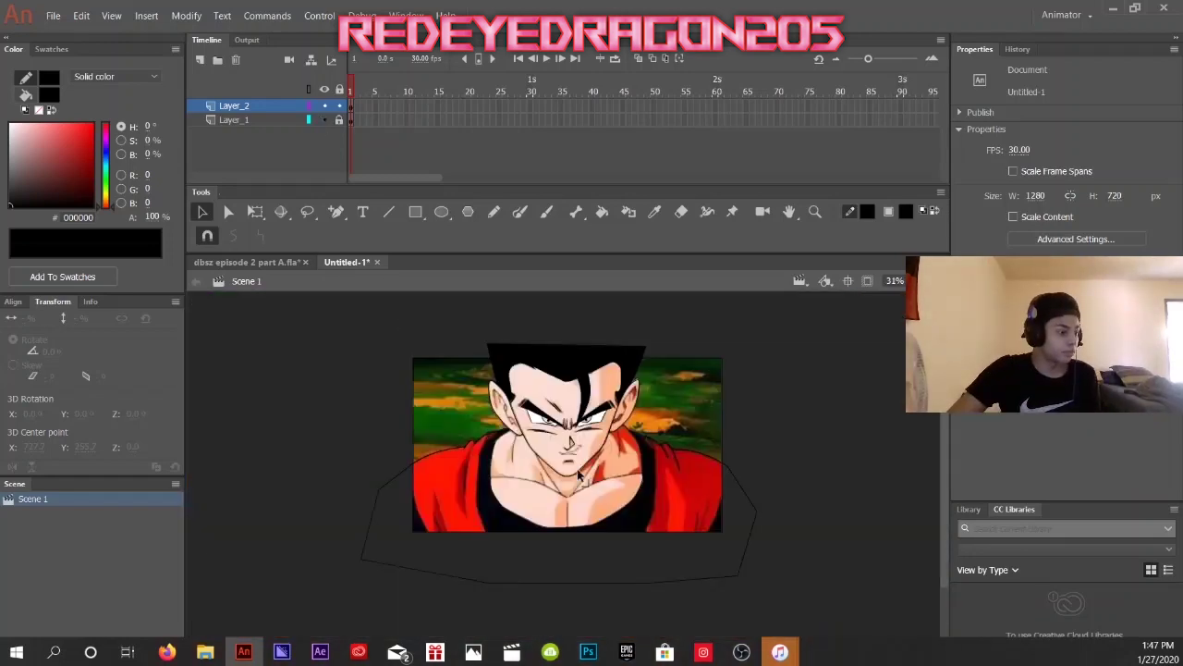
Draw lines along the outer undershirt edges and the sleeve edges, with Layer_2 displayed as outlines.
key("n")
scroll(465, 422, "up", 4)
scroll(676, 338, "down", 2)
scroll(487, 469, "up", 3)
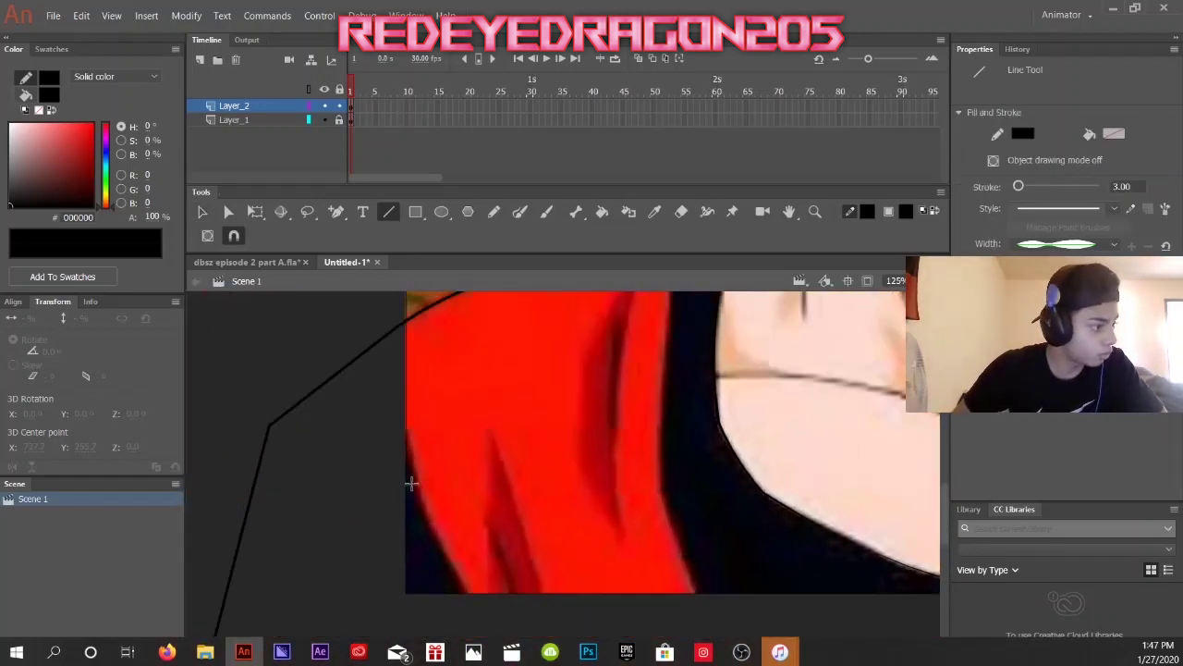
scroll(562, 377, "up", 2)
scroll(393, 439, "down", 3)
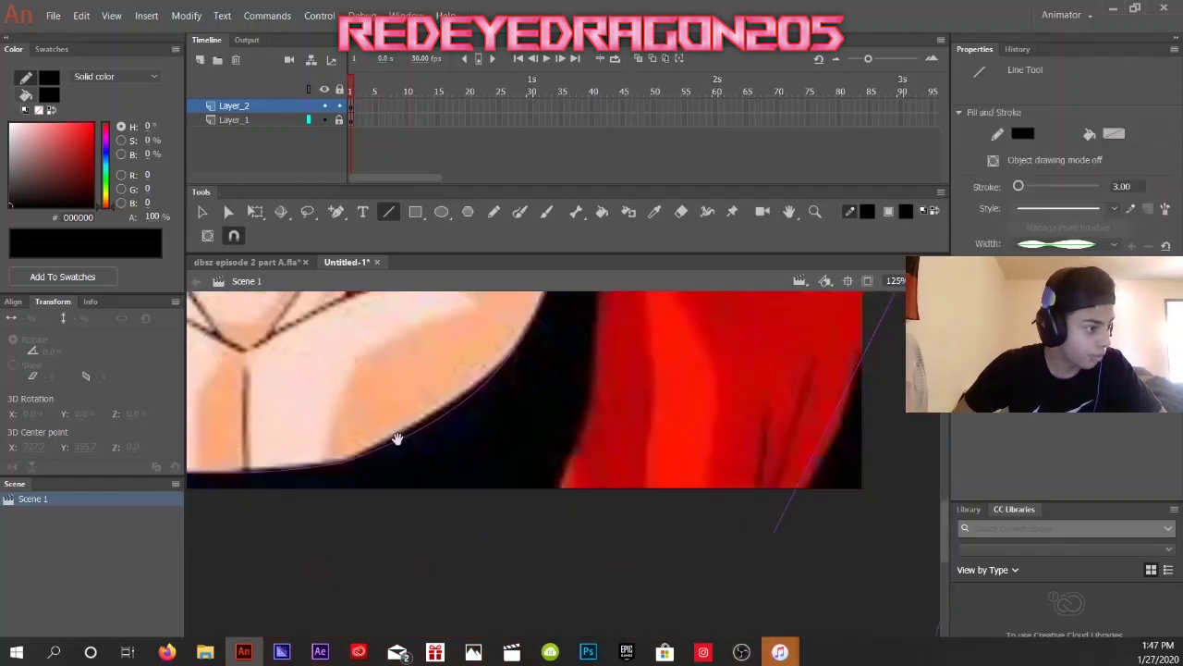
scroll(463, 377, "up", 2)
scroll(453, 443, "down", 2)
Curve the new undershirt and sleeve edge lines to follow the clothing in the reference.
key("v")
scroll(458, 422, "up", 3)
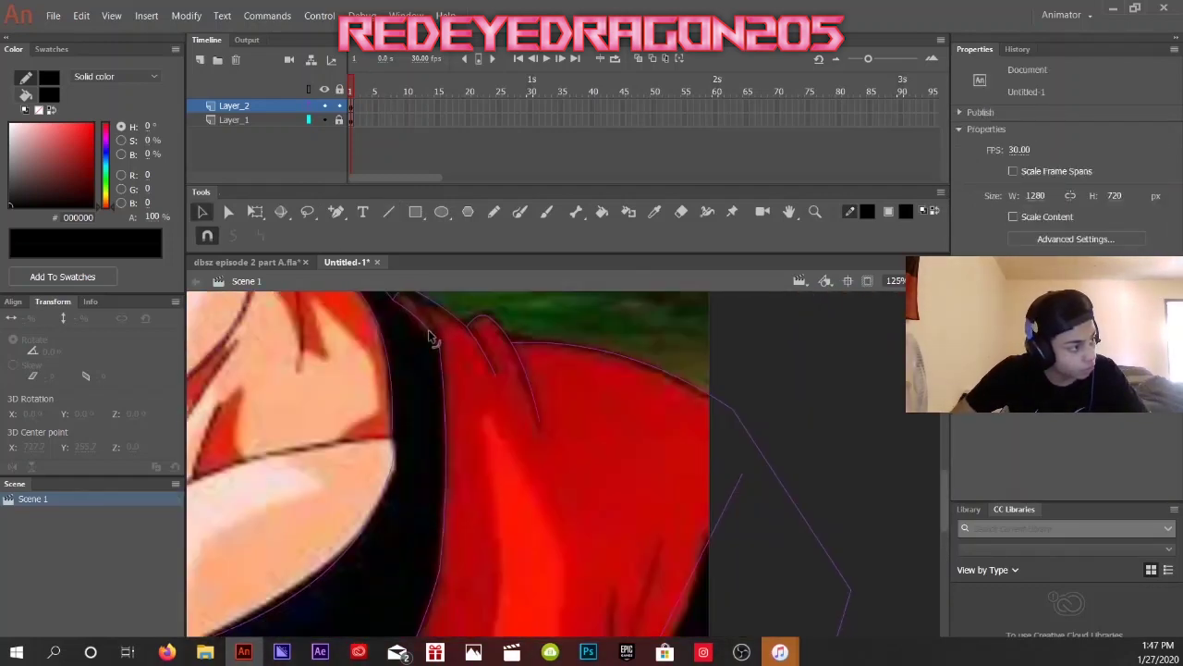
scroll(475, 388, "right", 3)
scroll(528, 483, "up", 2)
scroll(475, 446, "down", 3)
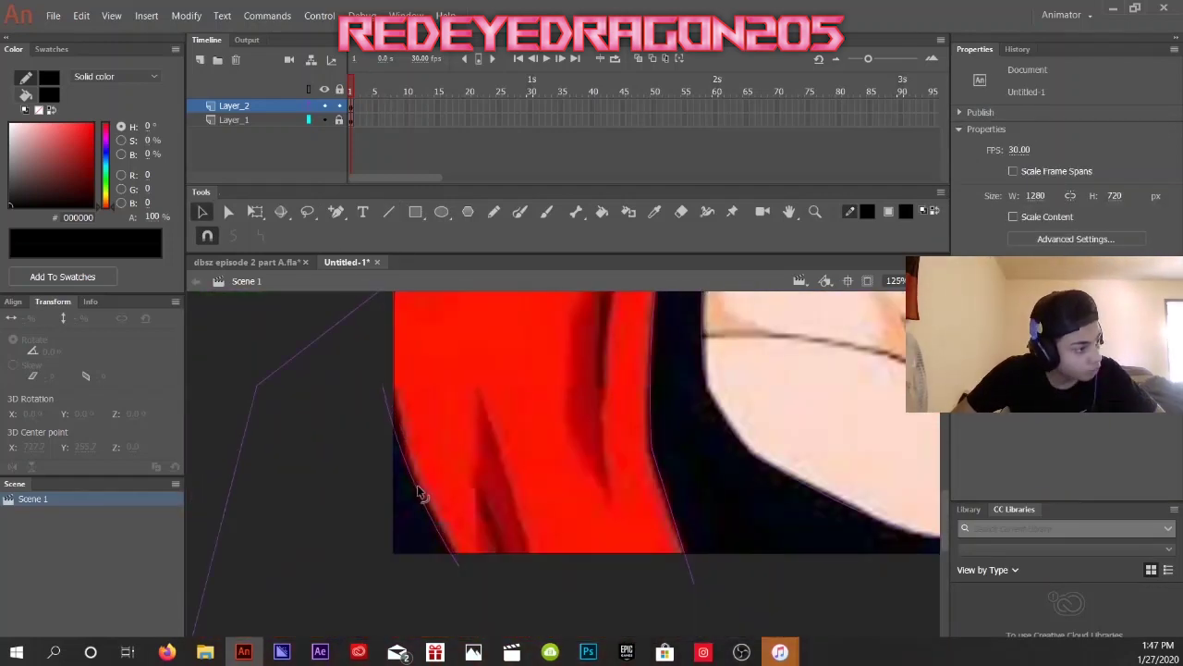
Extend the sleeve and undershirt edge lines beyond the stage towards the outer body outline.
key("n")
scroll(370, 330, "down", 2)
scroll(428, 496, "left", 3)
left_click_drag(639, 467, 705, 404)
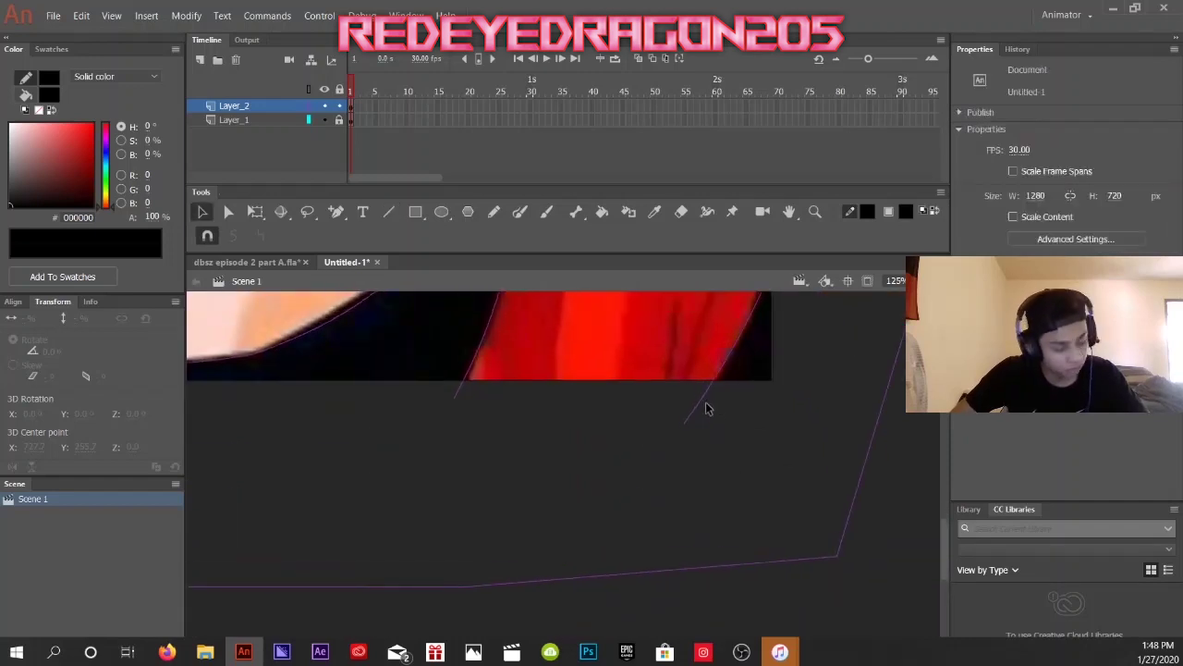
scroll(706, 404, "up", 3)
scroll(706, 404, "right", 3)
scroll(623, 311, "left", 6)
scroll(378, 468, "down", 3)
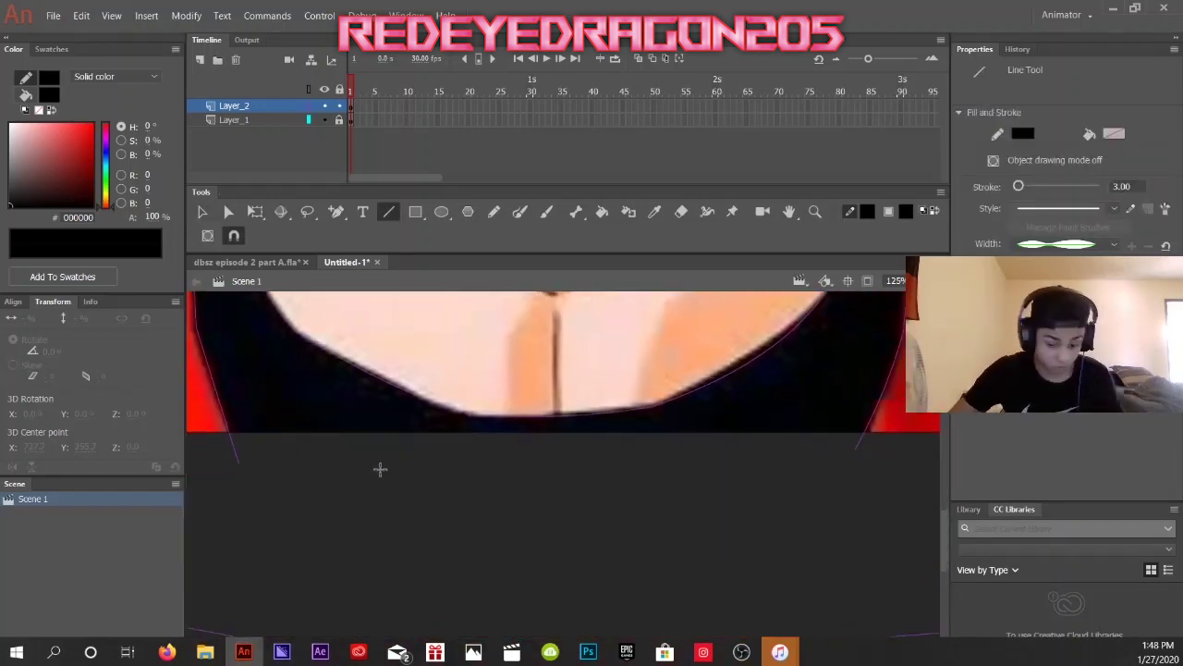
key("ctrl+minus")
scroll(555, 481, "up", 2)
scroll(397, 542, "up", 3)
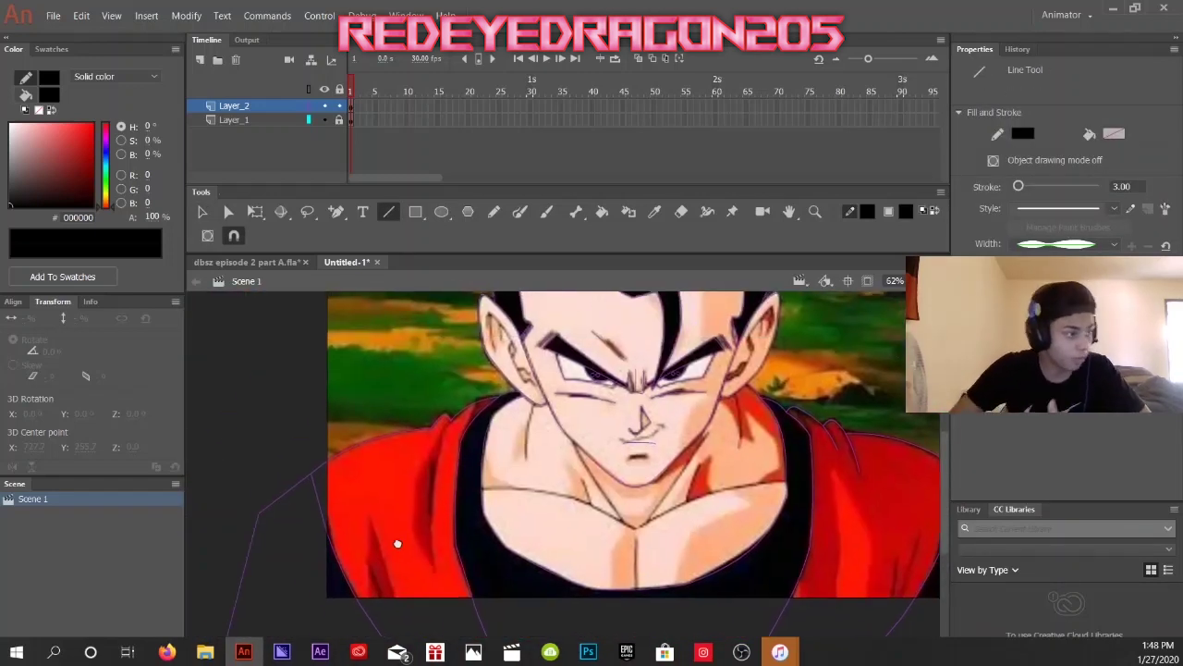
Check the whole line drawing on the stage with the Layer_1 reference hidden.
scroll(428, 428, "up", 3)
scroll(634, 576, "up", 2)
left_click(326, 121)
key("ctrl+minus")
key("ctrl+minus")
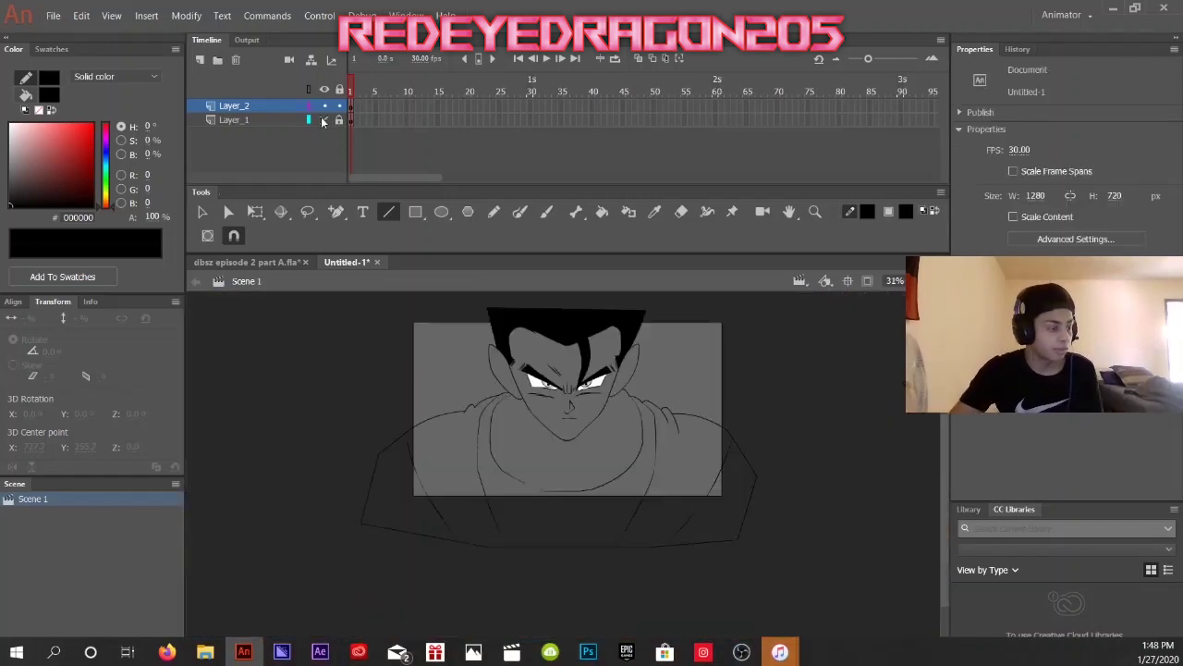
Draw the inner fold lines of the left ear from its tip down to the face edge, following the reference.
scroll(459, 415, "up", 5)
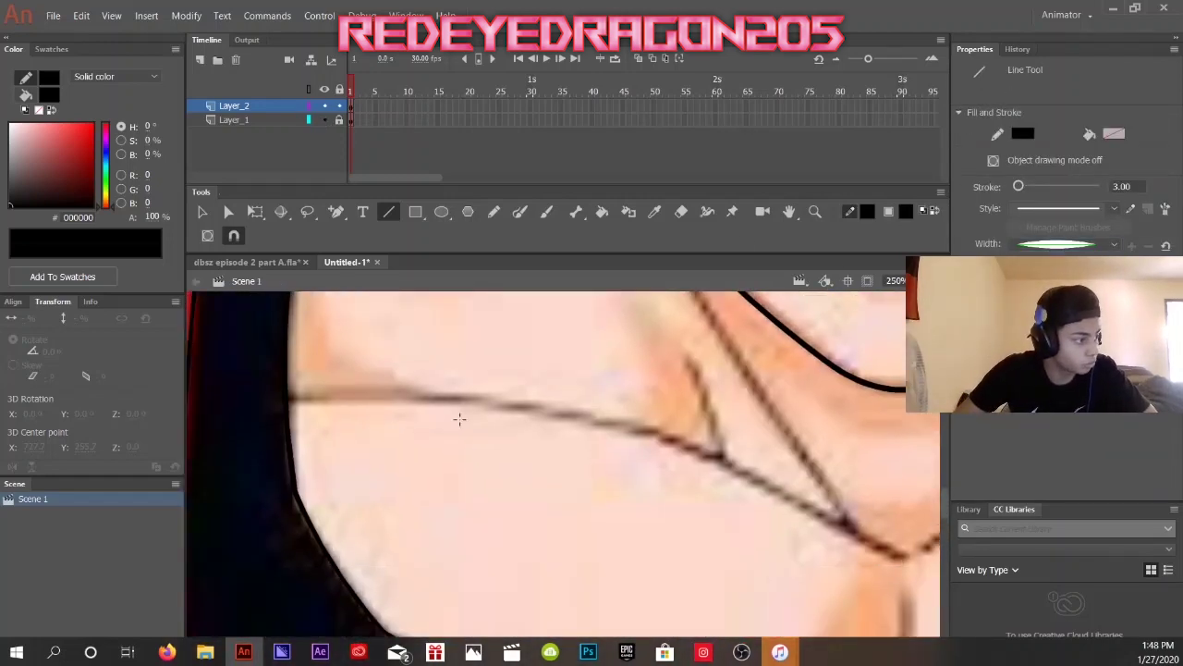
left_click_drag(496, 546, 498, 546)
key("v")
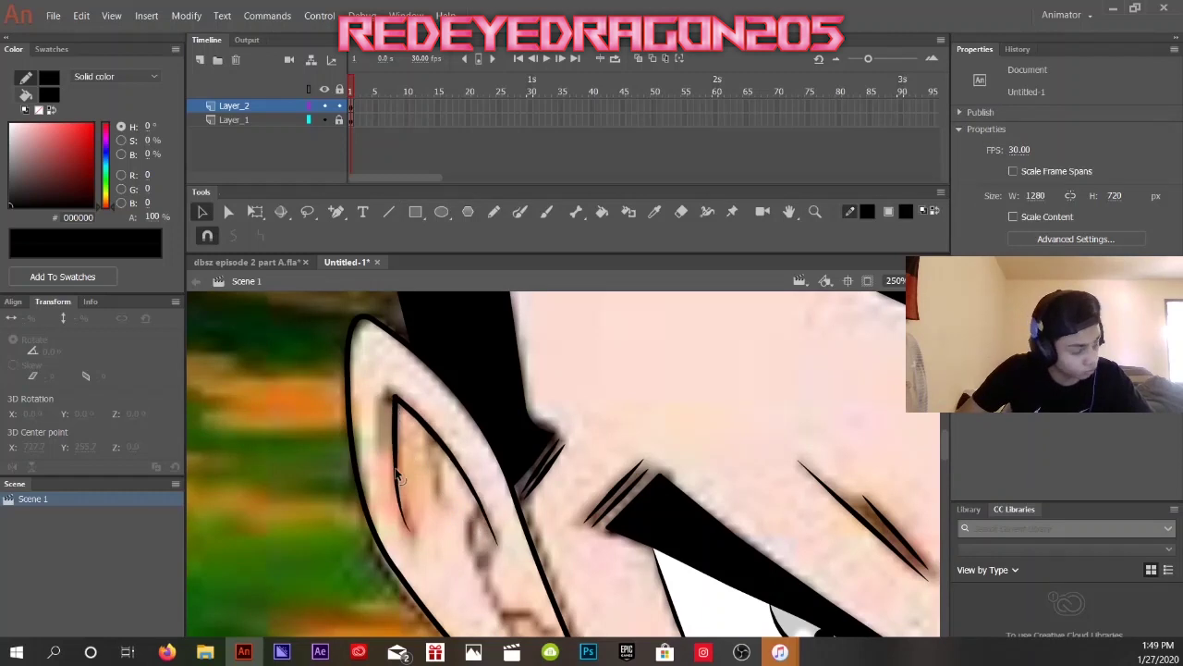
key("n")
scroll(398, 444, "down", 2)
mouse_move(414, 435)
left_mouse_down()
mouse_move(467, 559)
mouse_move(467, 549)
left_mouse_up()
Curve the left ear's inner fold lines to match the reference.
key("v")
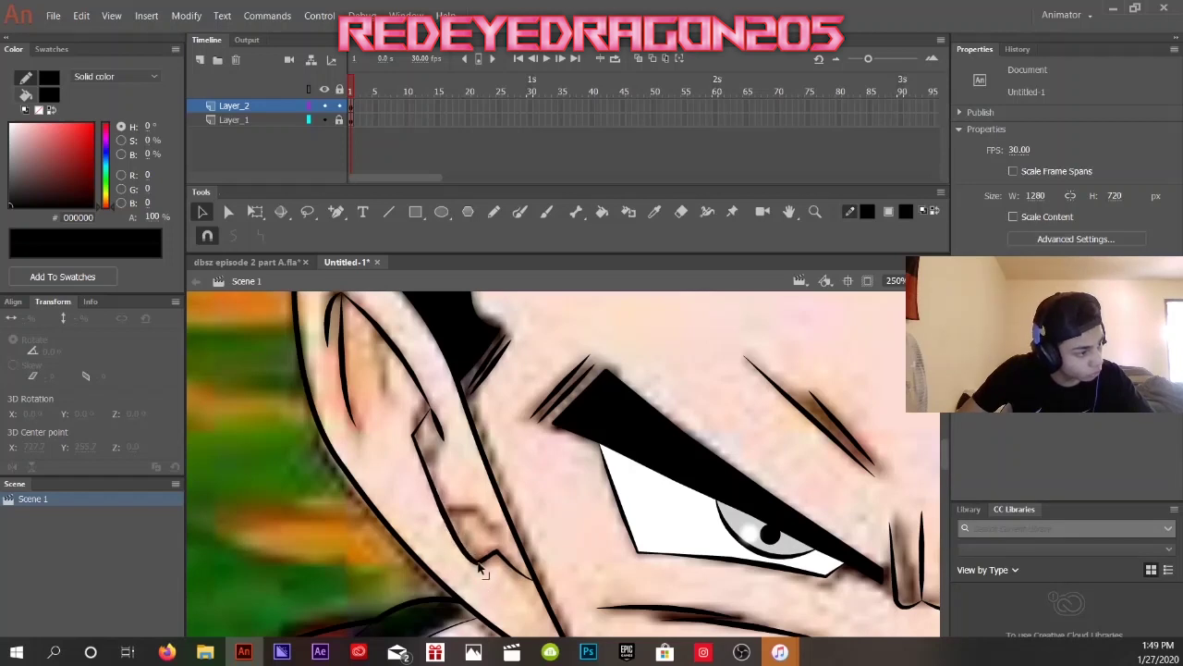
left_click(438, 435)
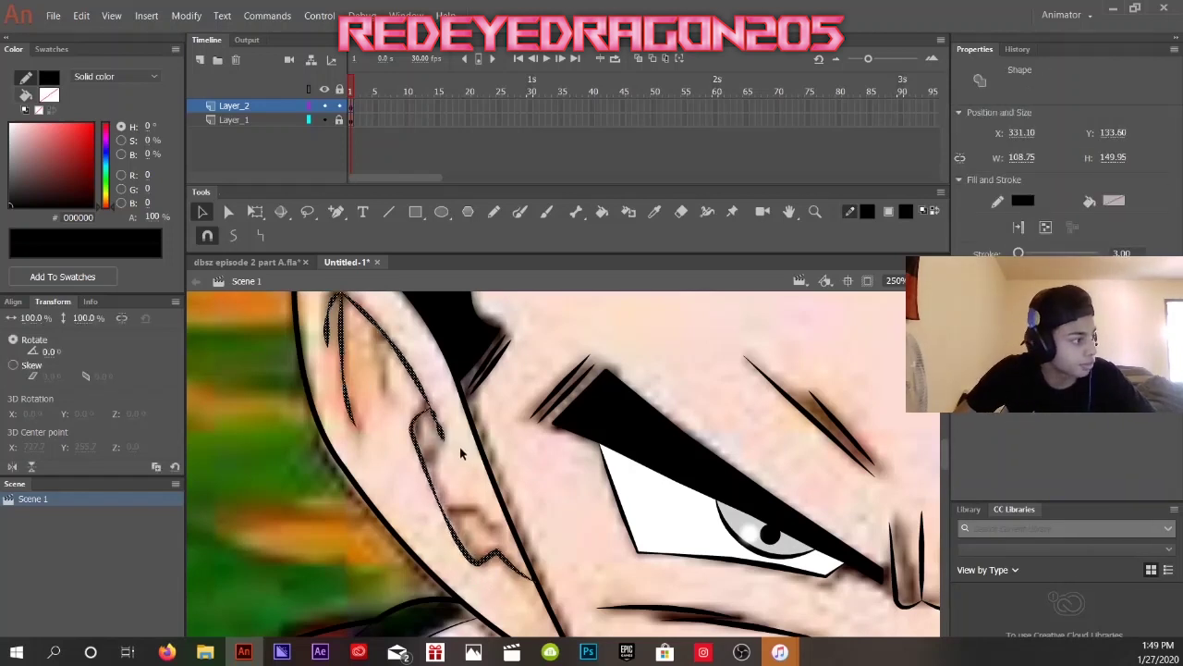
left_click(440, 429)
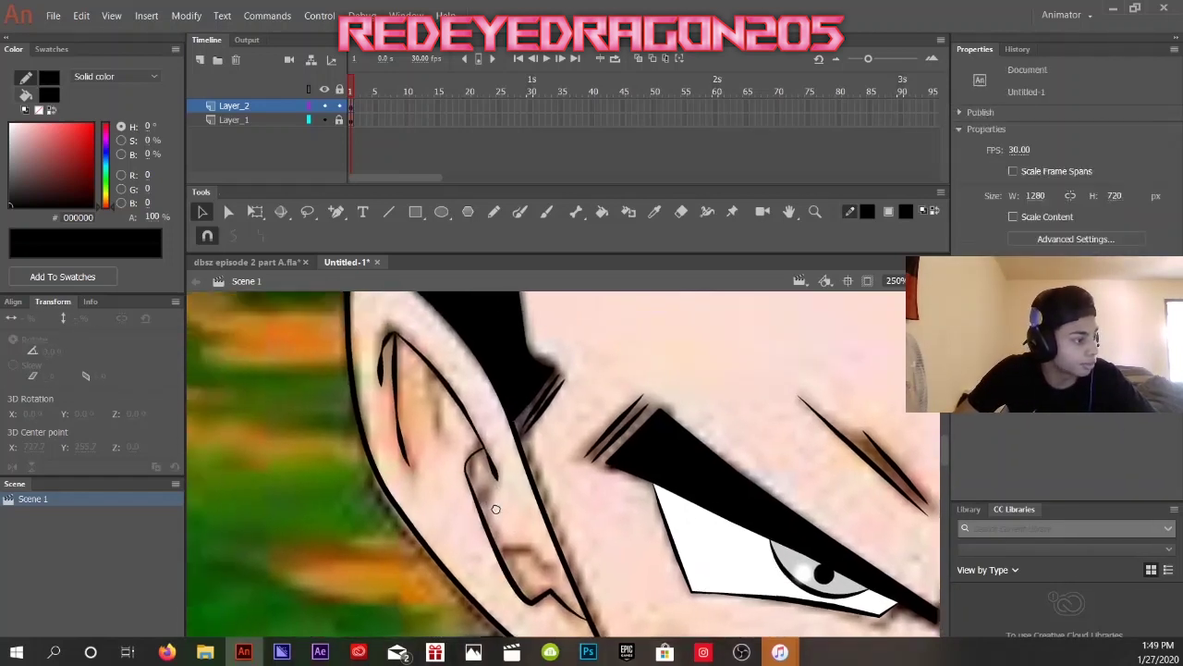
left_click(428, 361)
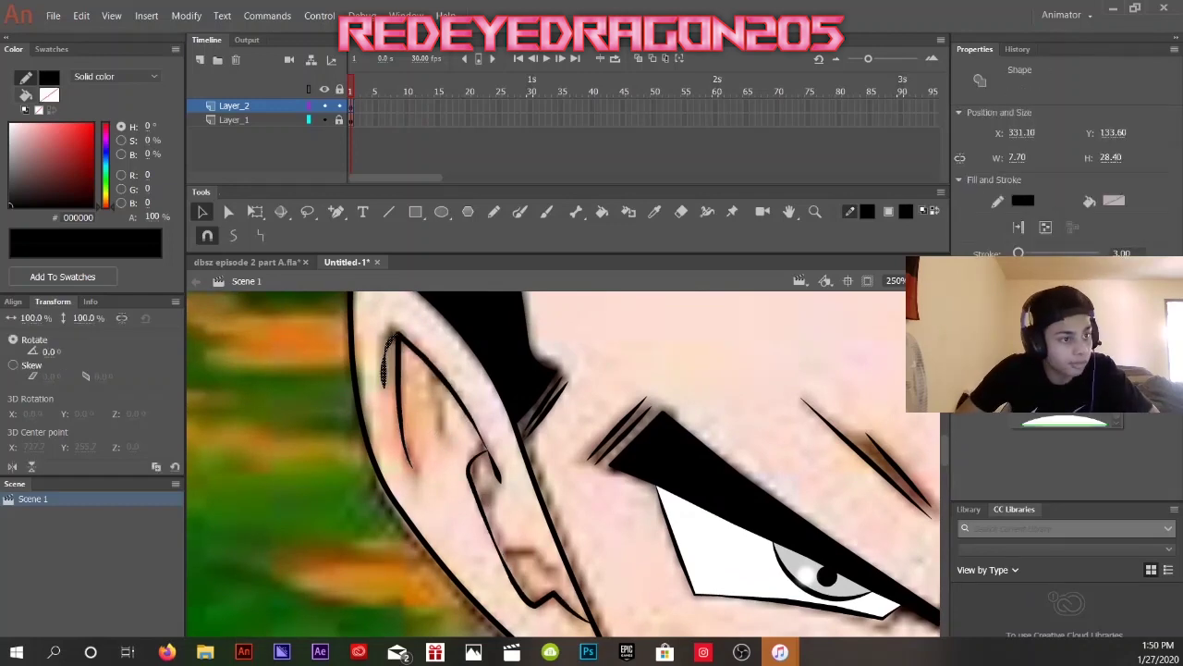
Draw a short angled fold line in the lower part of the left ear and bend it to the reference.
key("n")
key("ctrl+=")
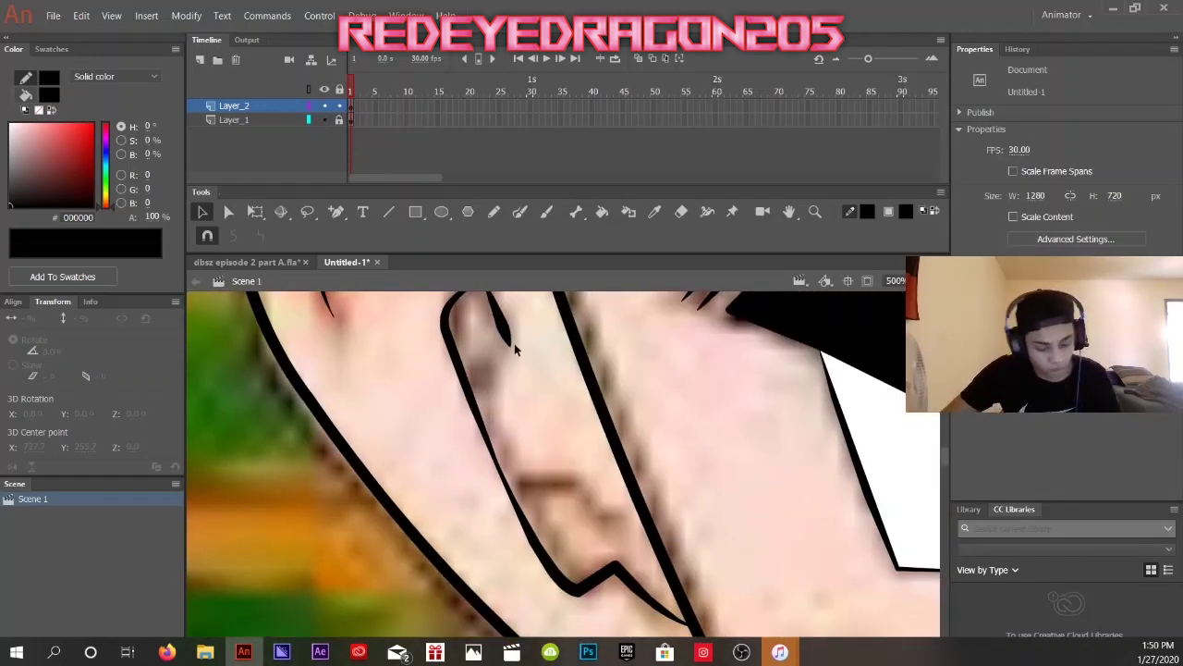
left_click_drag(525, 483, 578, 483)
scroll(507, 412, "up", 3)
key("v")
scroll(507, 522, "down", 3)
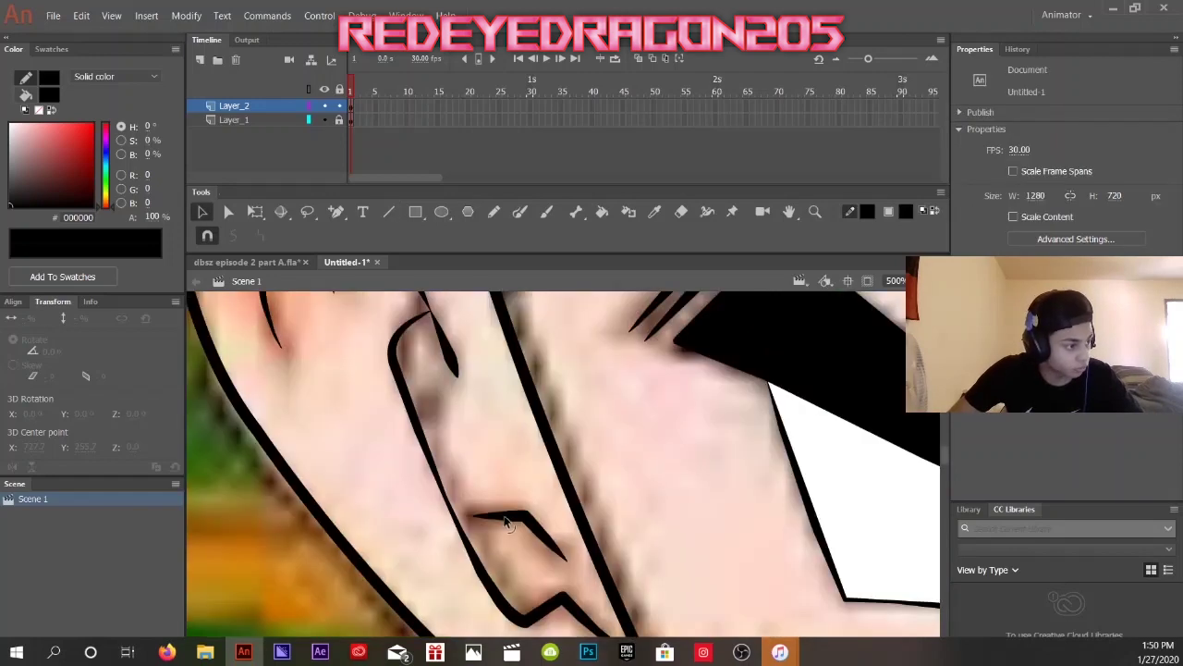
scroll(427, 351, "down", 3)
Sample the light skin colour FED9D0 from the reference and fill the face with it.
scroll(427, 351, "up", 3)
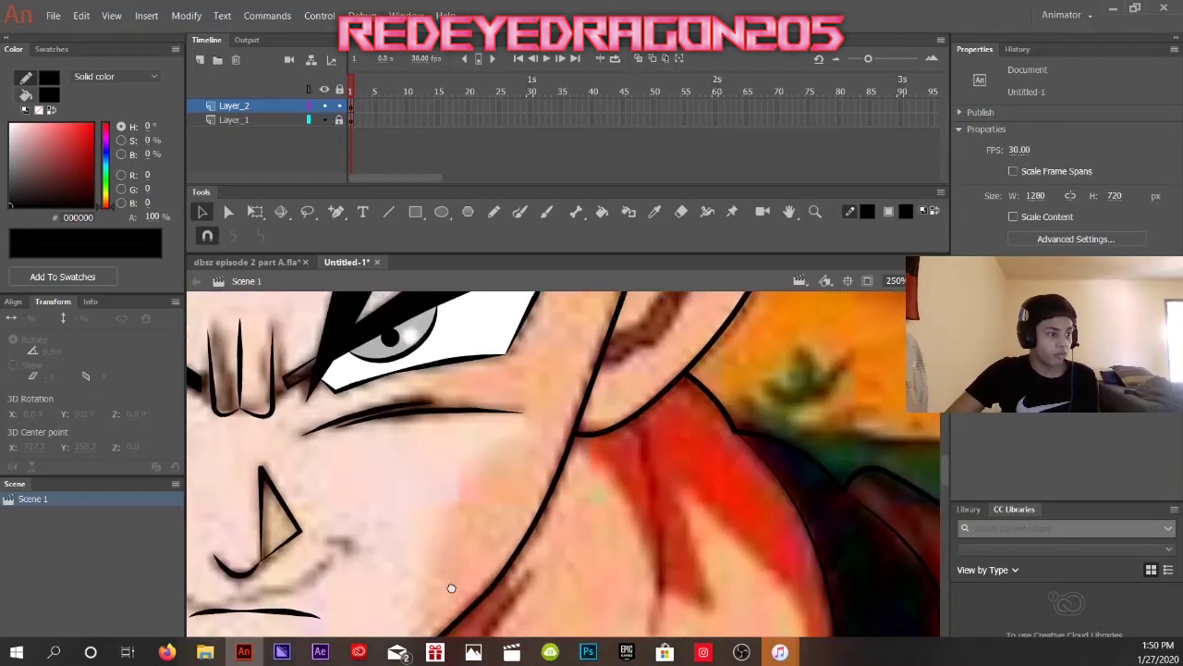
scroll(426, 351, "down", 3)
key("i")
left_click(444, 507)
scroll(443, 507, "up", 3)
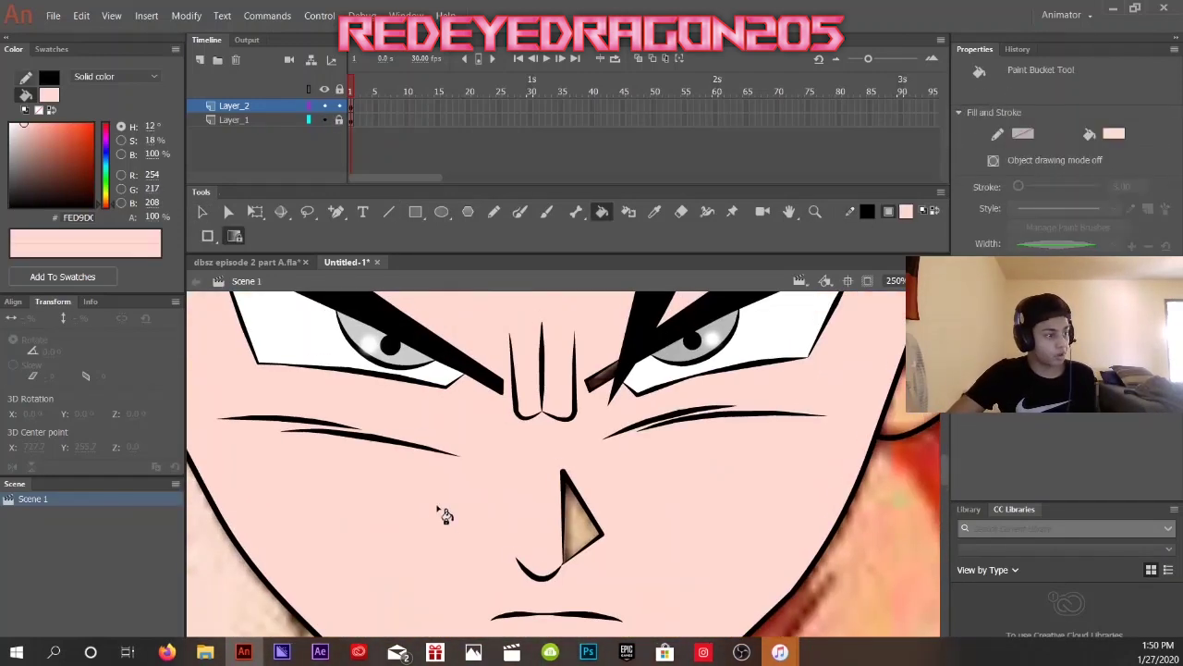
Fill the triangular nose shadow with the sampled F6B28D and the open inner tip of the right eyebrow with black.
scroll(506, 456, "down", 3)
scroll(507, 455, "down", 5)
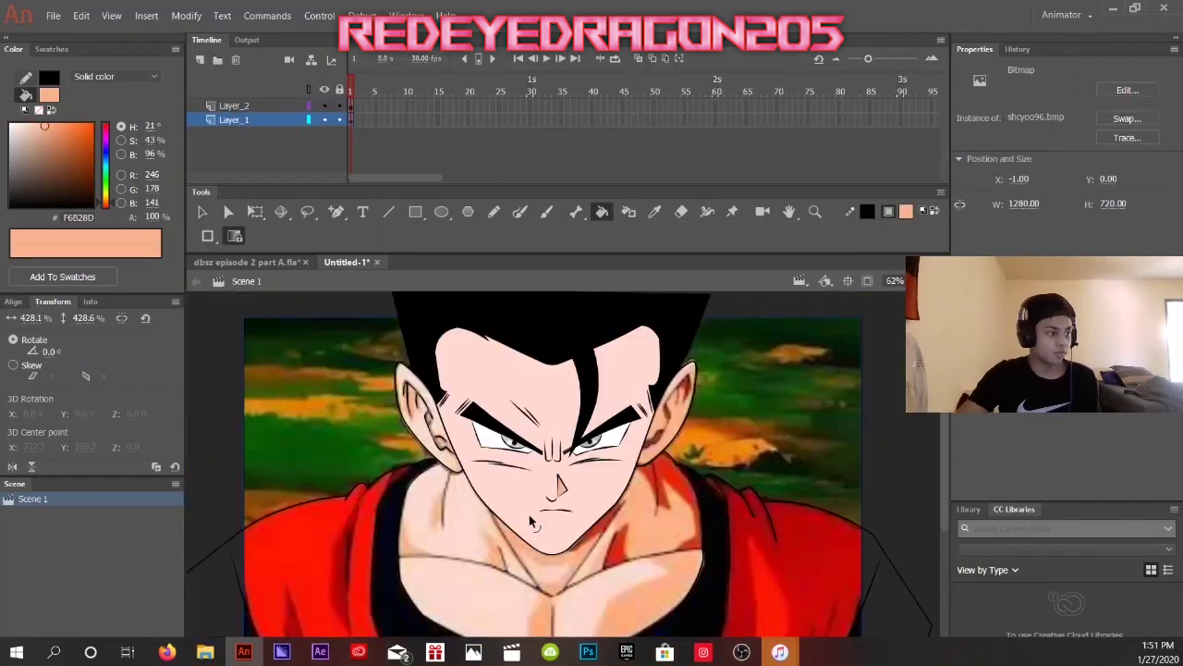
scroll(548, 379, "up", 5)
key("n")
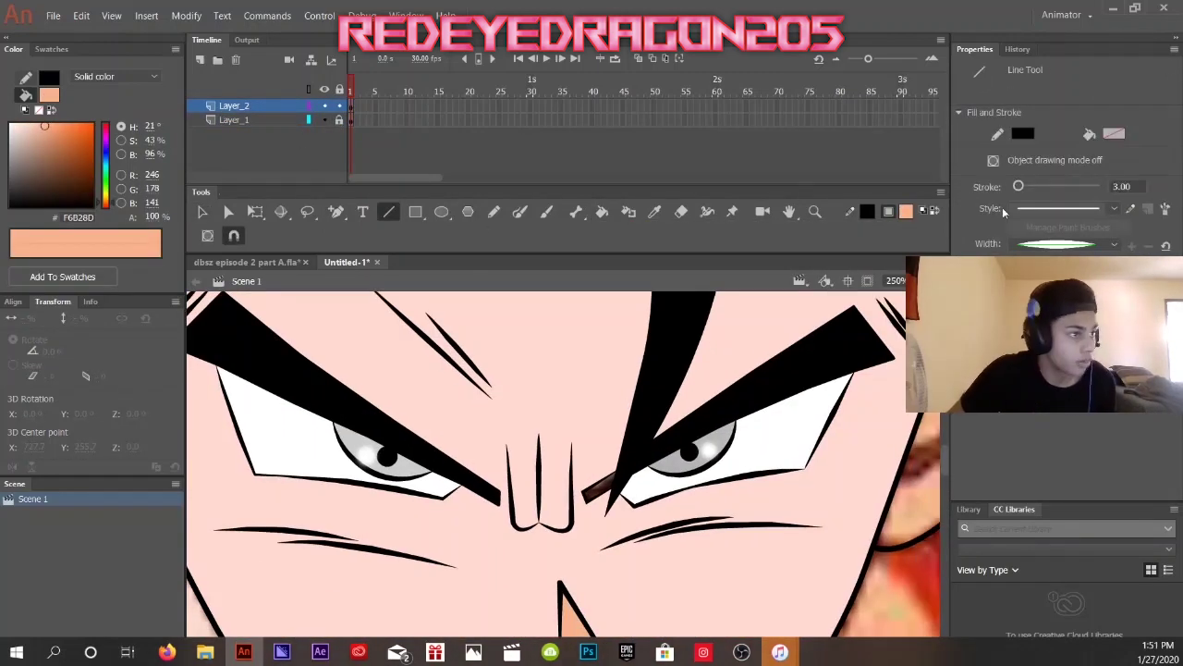
key("k")
scroll(345, 440, "down", 3)
scroll(345, 440, "up", 2)
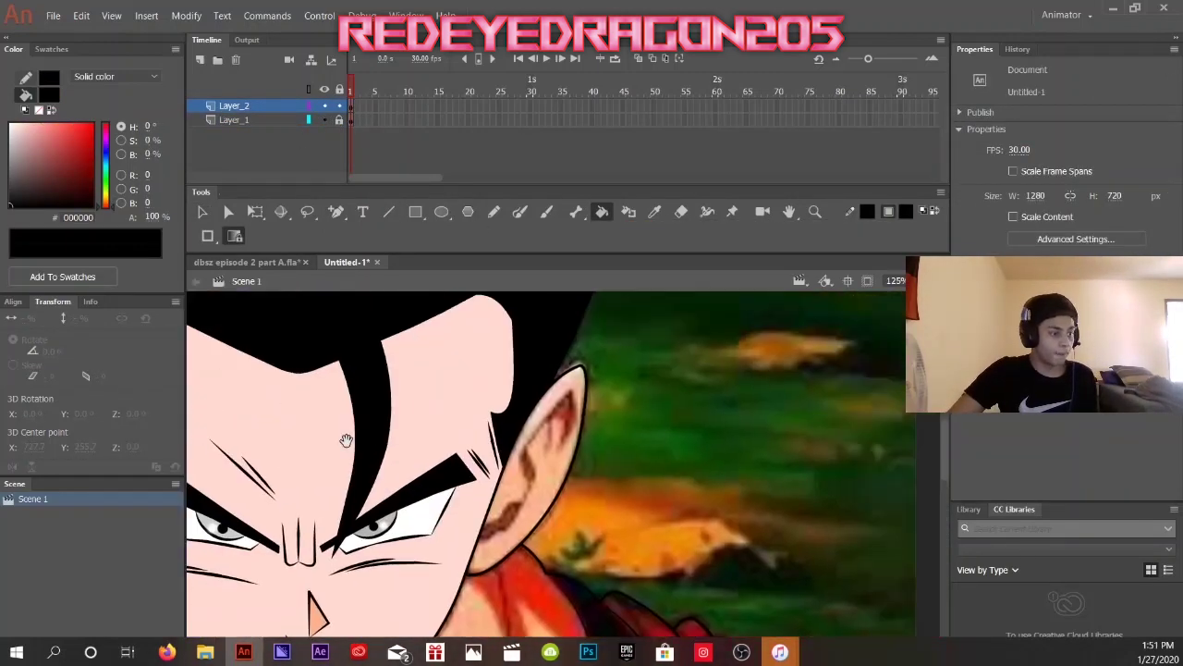
Draw the inner contour of the right ear from its tip down to the face edge and curve its lower part.
key("n")
scroll(477, 368, "up", 2)
scroll(450, 533, "down", 3)
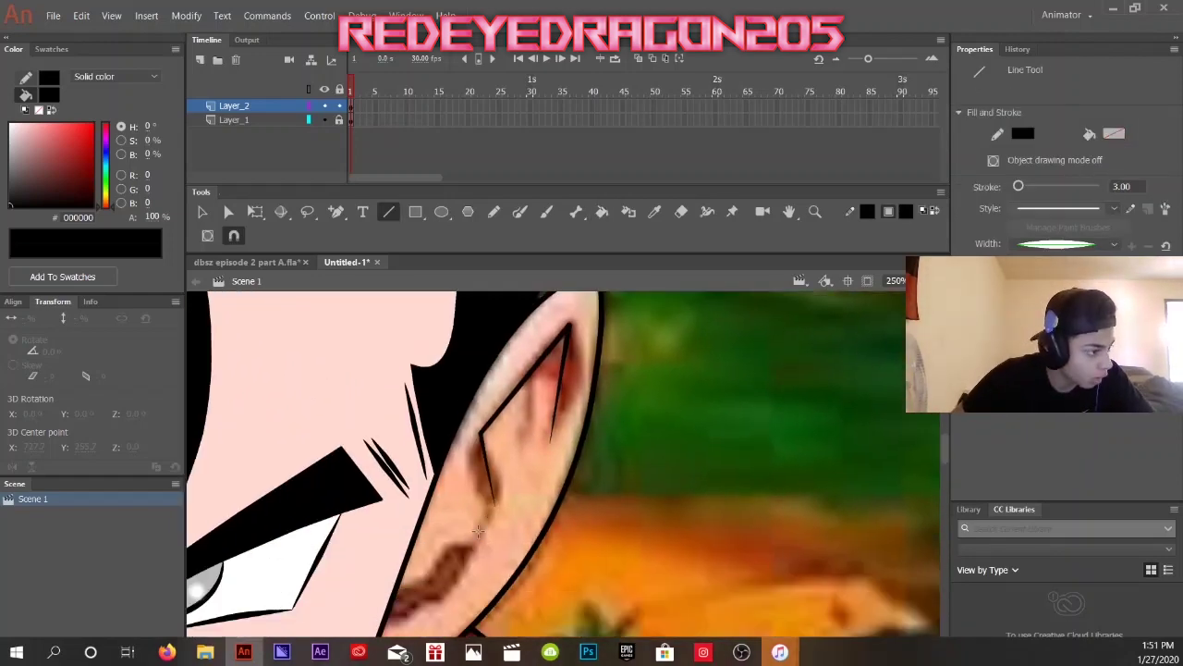
scroll(388, 607, "up", 2)
key("v")
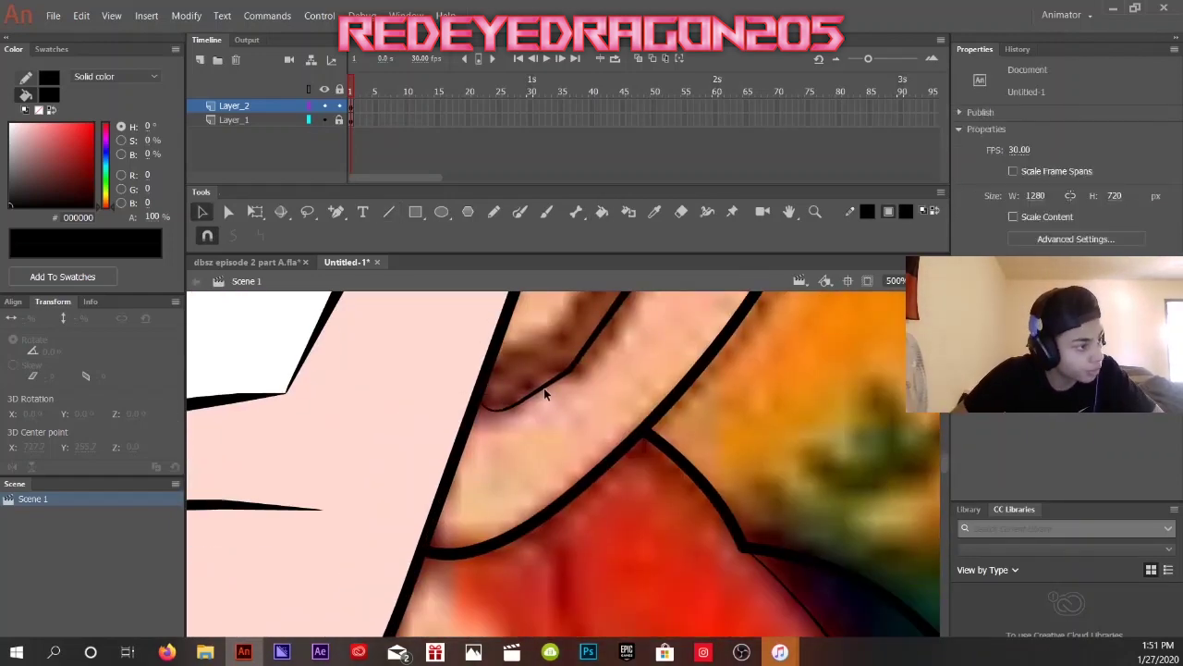
scroll(493, 469, "up", 5)
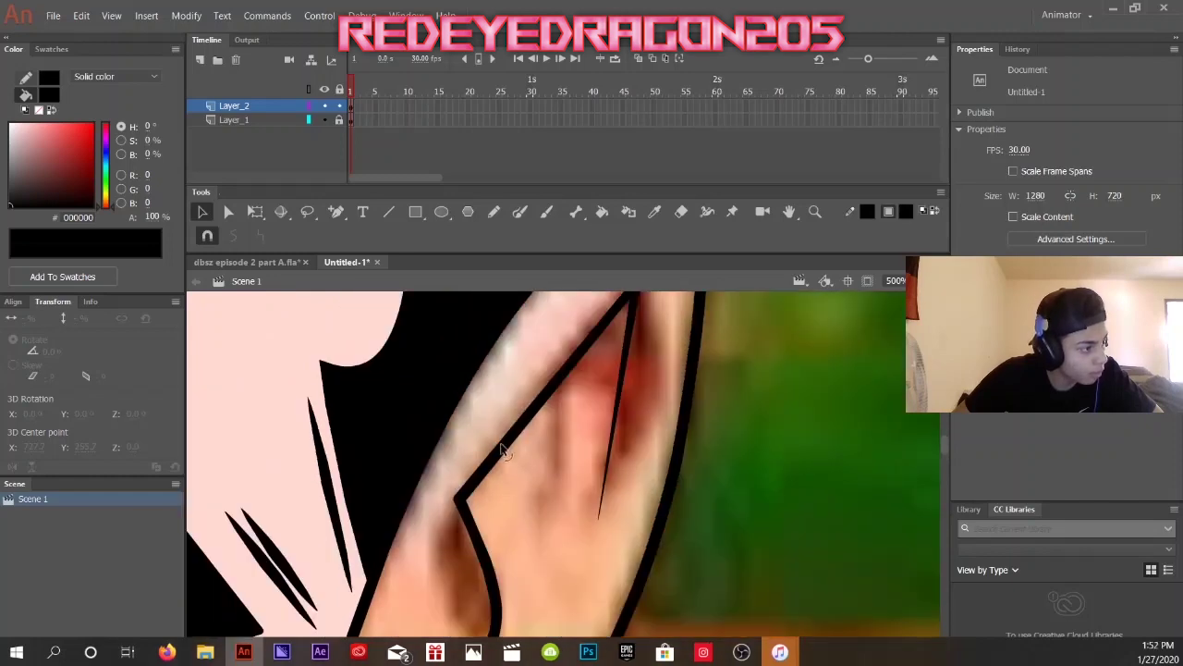
Draw and curve a short fold line inside the upper part of the right ear.
key("n")
scroll(523, 404, "down", 2)
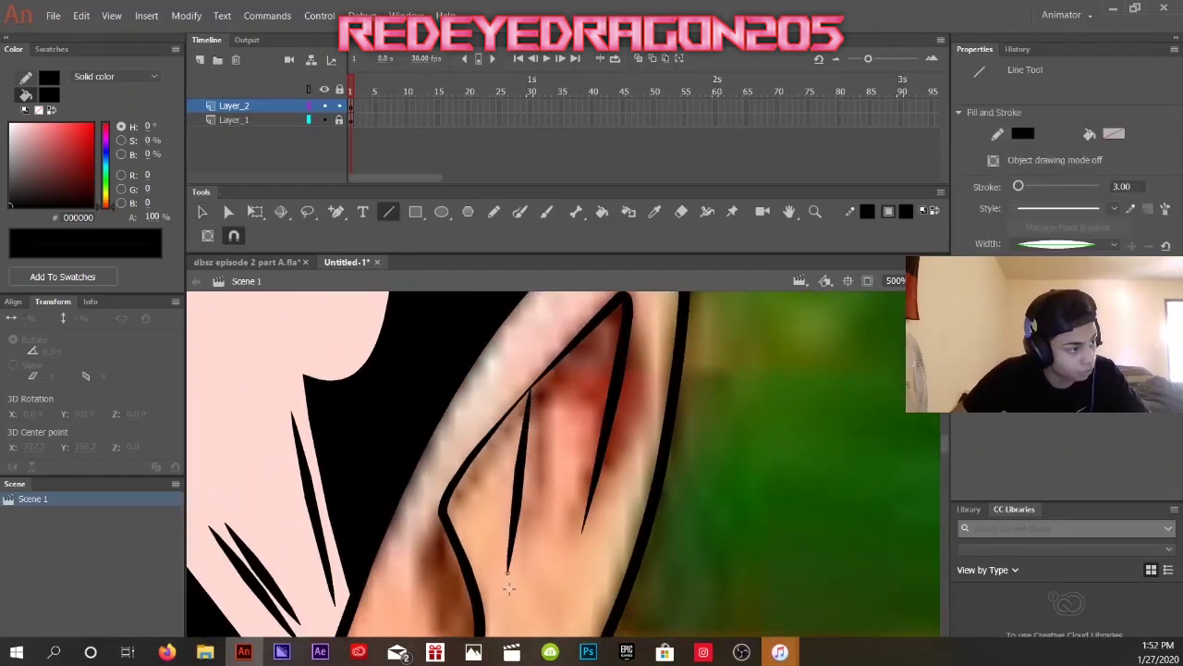
left_click_drag(512, 546, 532, 479)
scroll(531, 479, "down", 3)
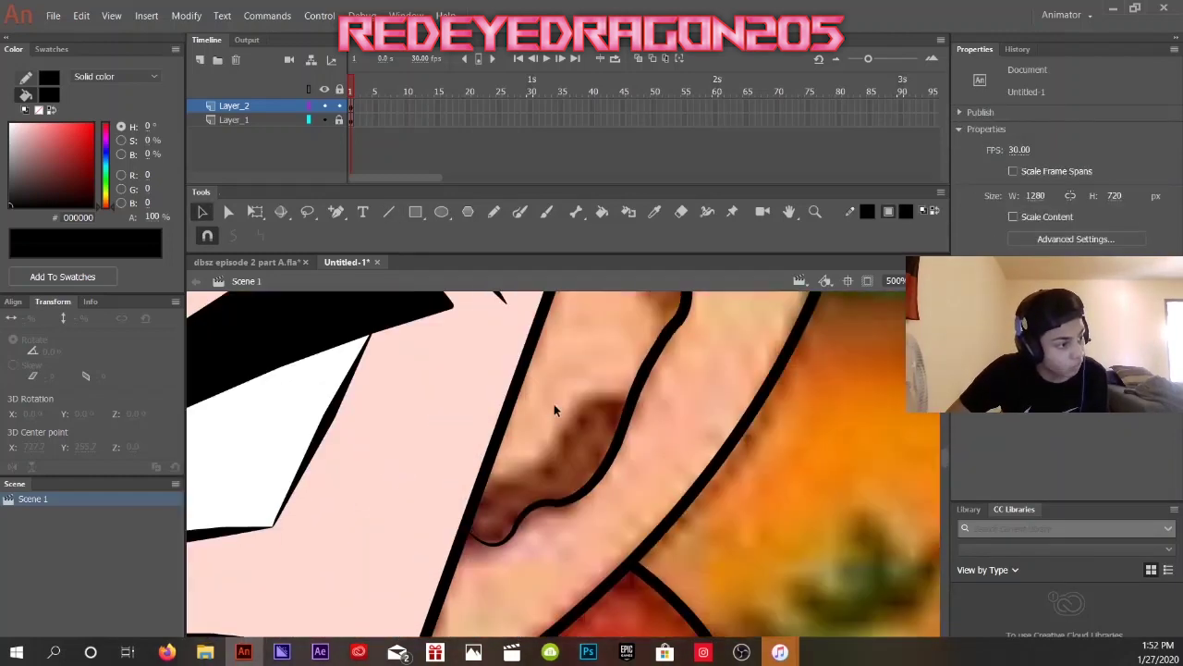
Outline the middle and lower shadow shapes inside the right ear with curved lines.
left_click_drag(616, 502, 545, 628)
scroll(648, 451, "down", 3)
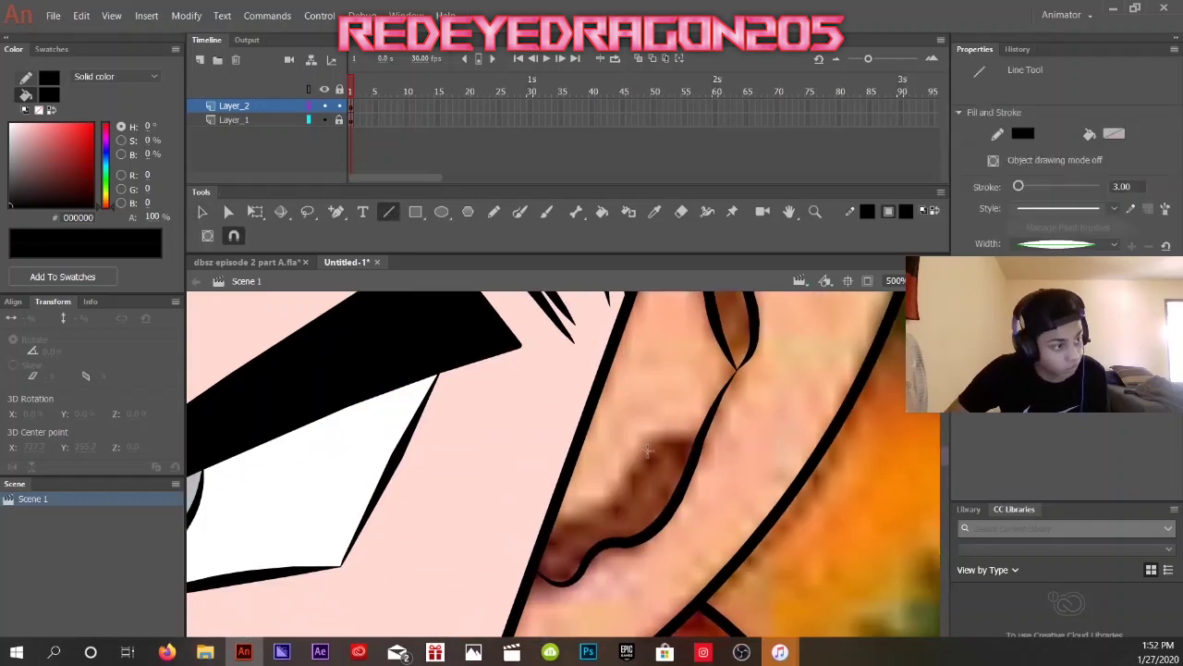
left_click_drag(590, 514, 555, 523)
key("v")
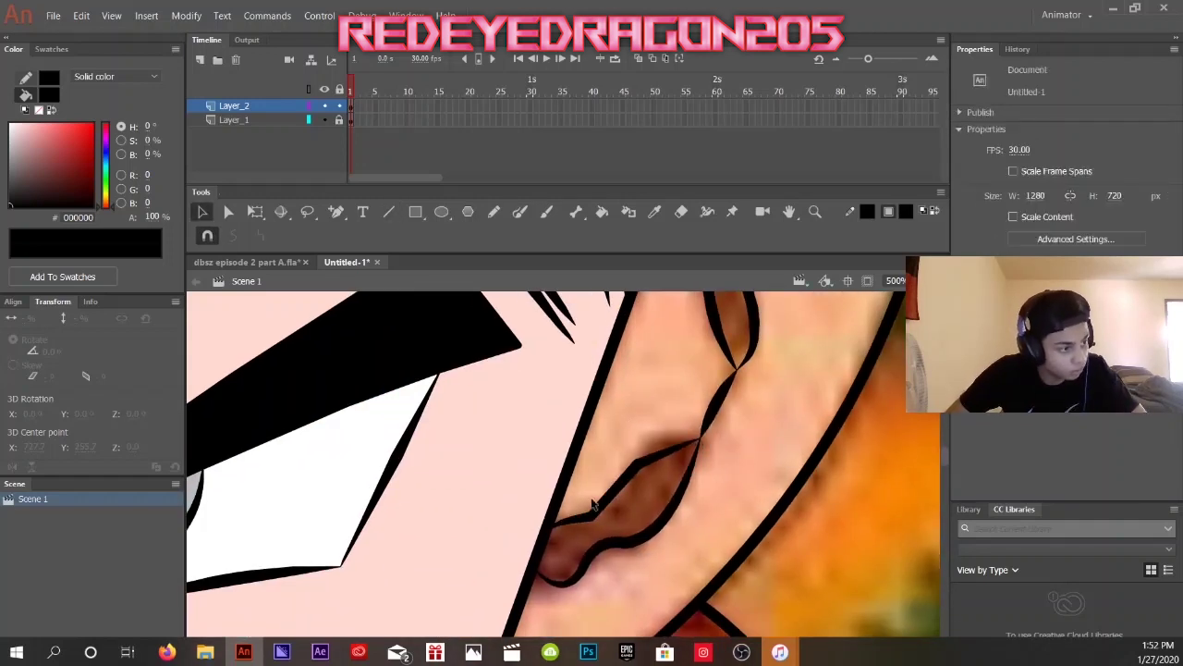
key("ctrl+shift+v")
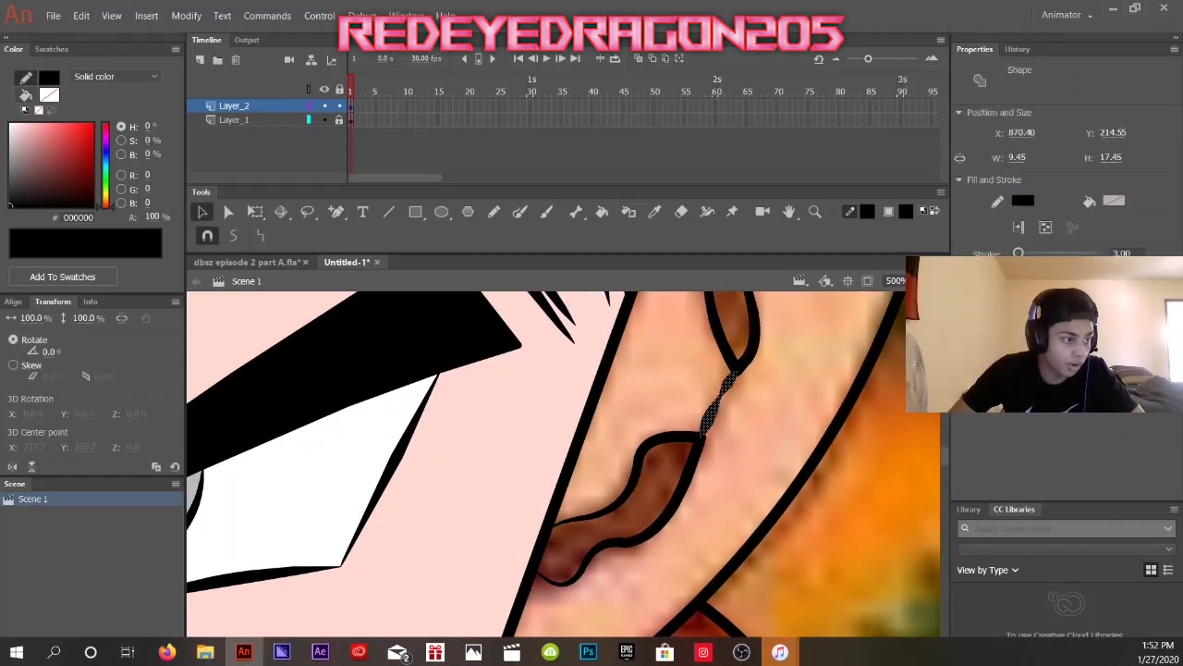
With Layer_1 hidden, try removing the line segment that joins the two shadow shapes in the right ear.
scroll(771, 432, "down", 5)
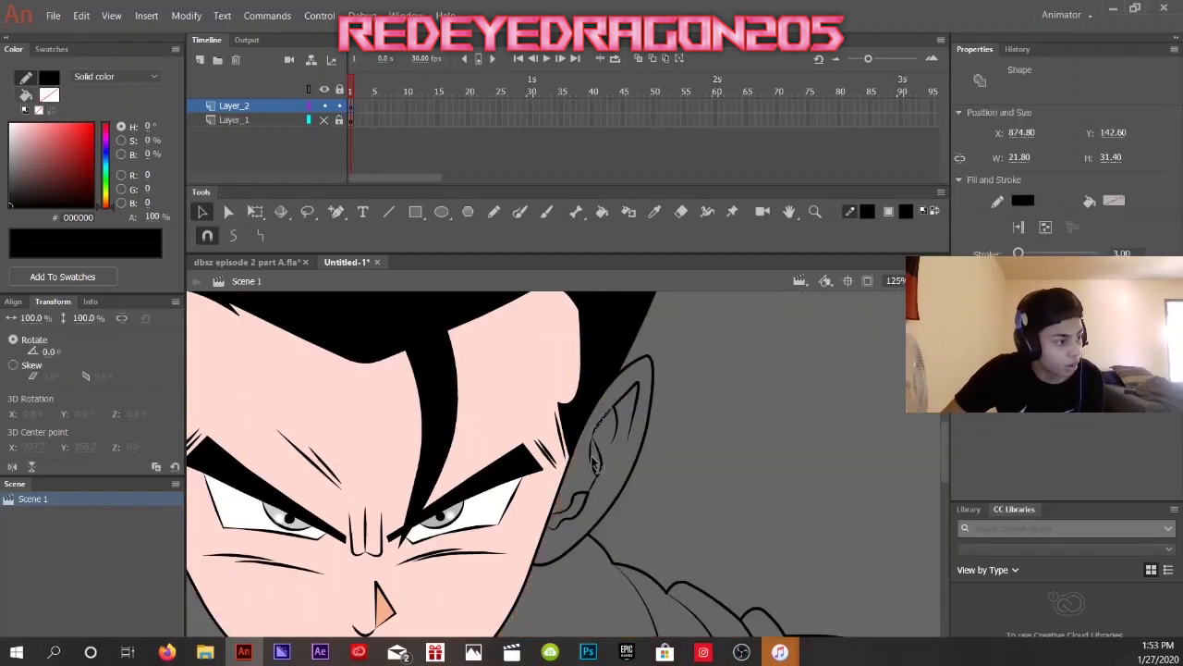
left_click(638, 375)
left_click(625, 390)
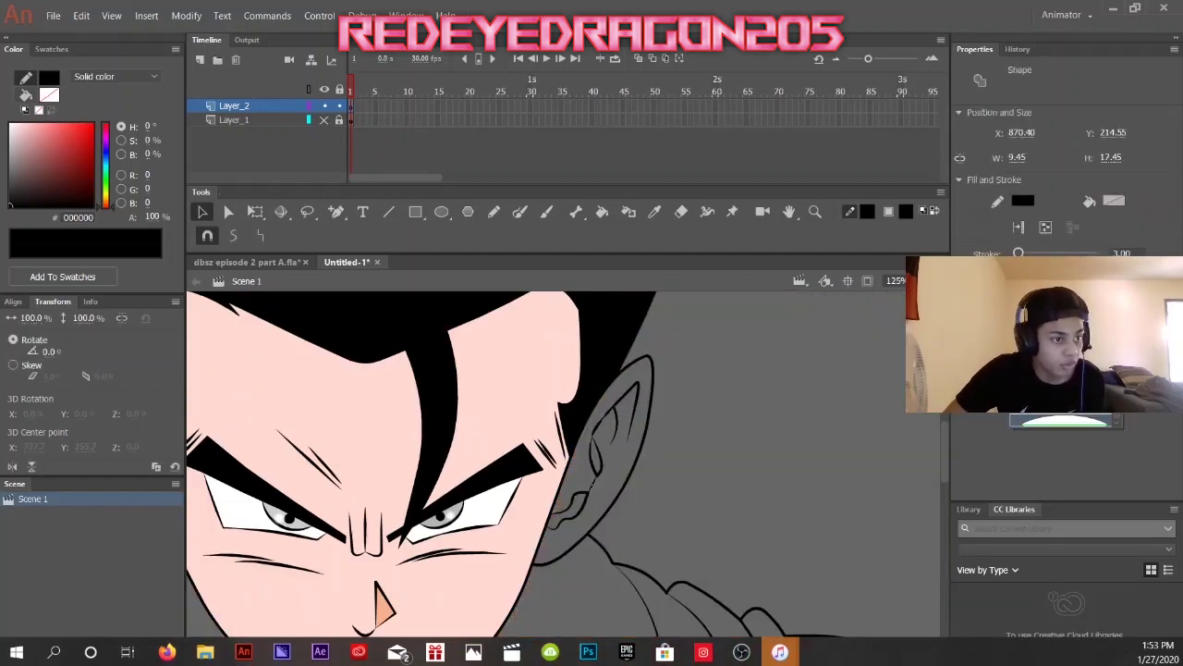
scroll(625, 389, "up", 2)
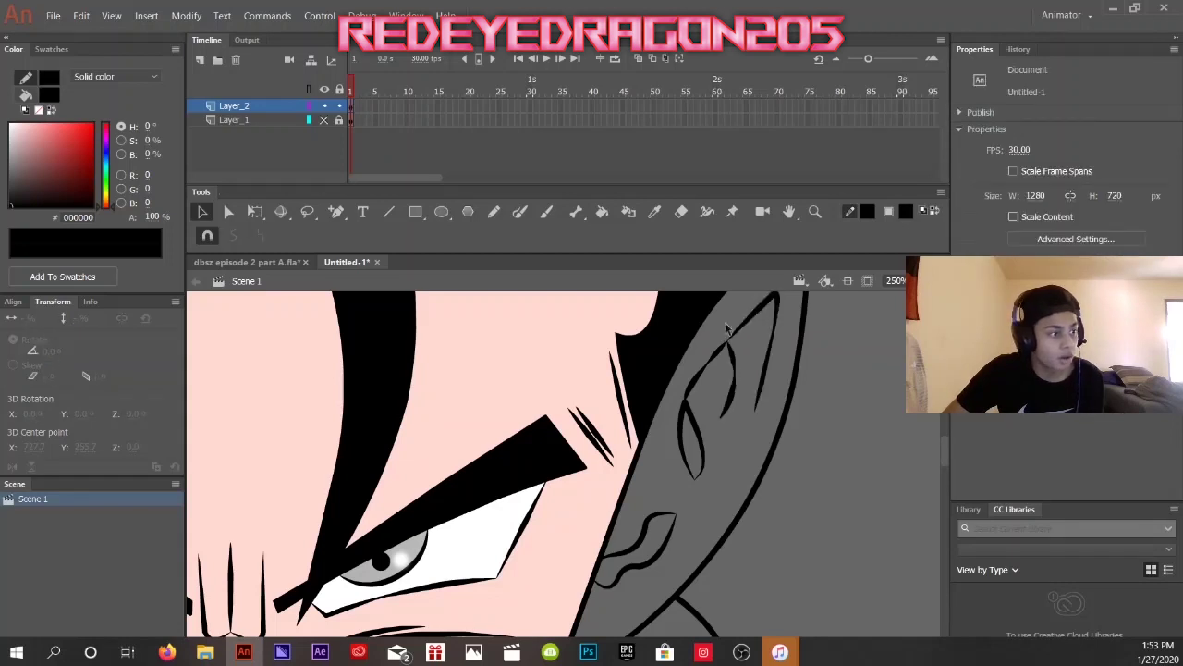
left_click(730, 359)
left_click(687, 493)
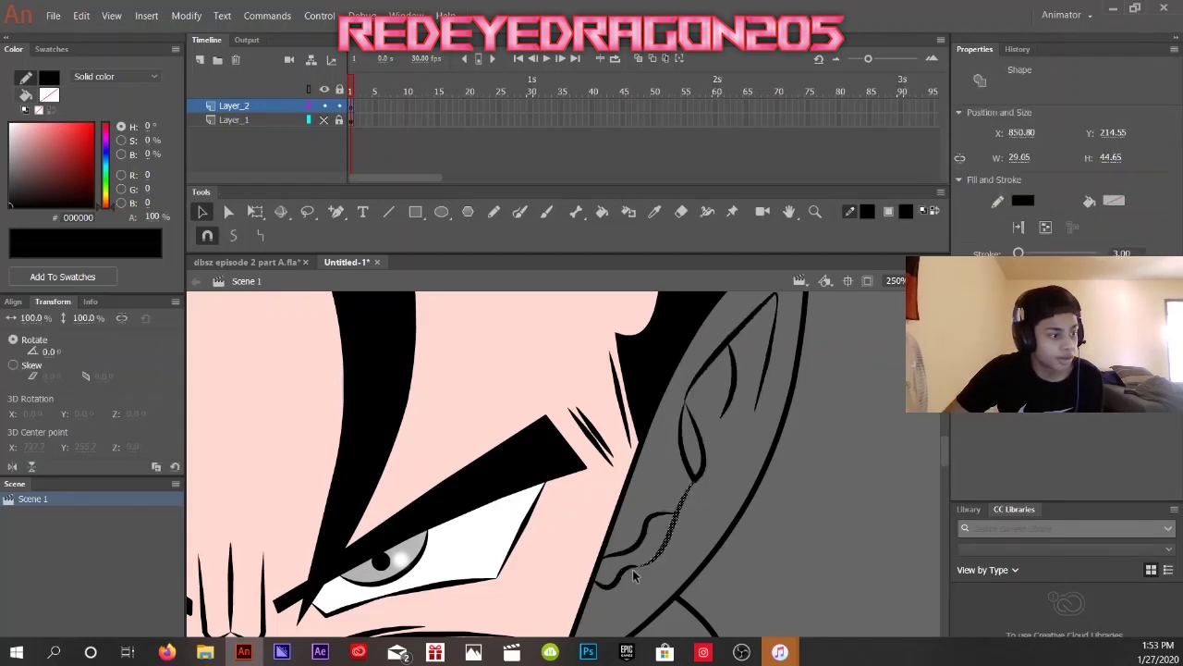
scroll(720, 534, "left", 2)
left_click(799, 445)
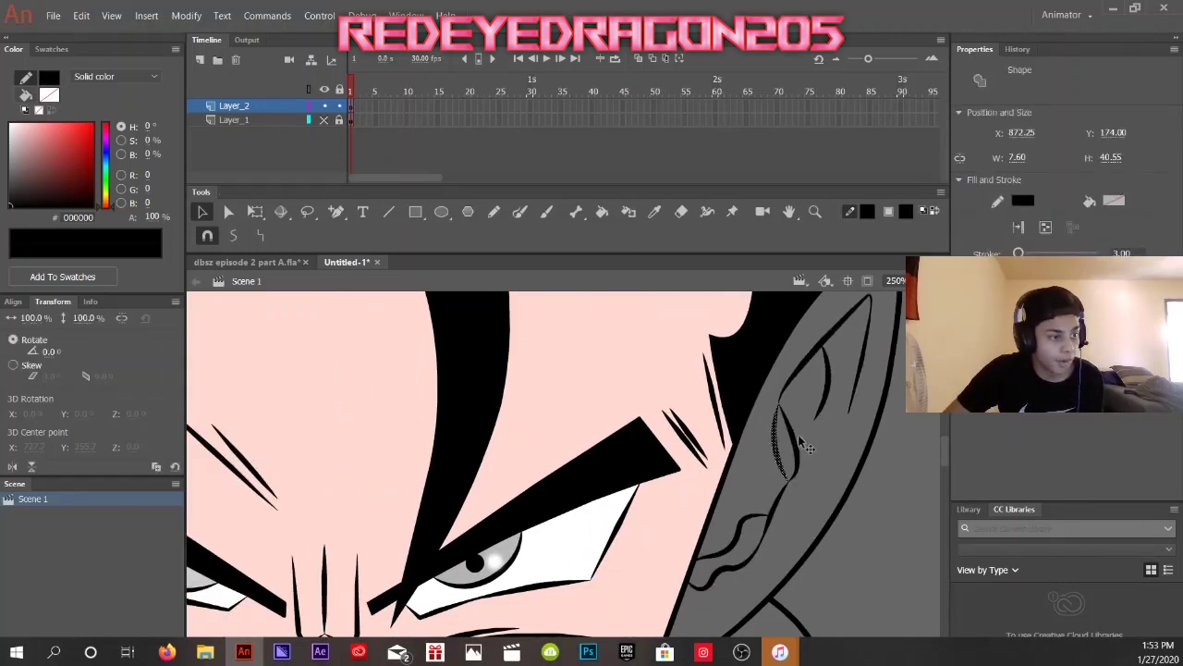
left_click(761, 466)
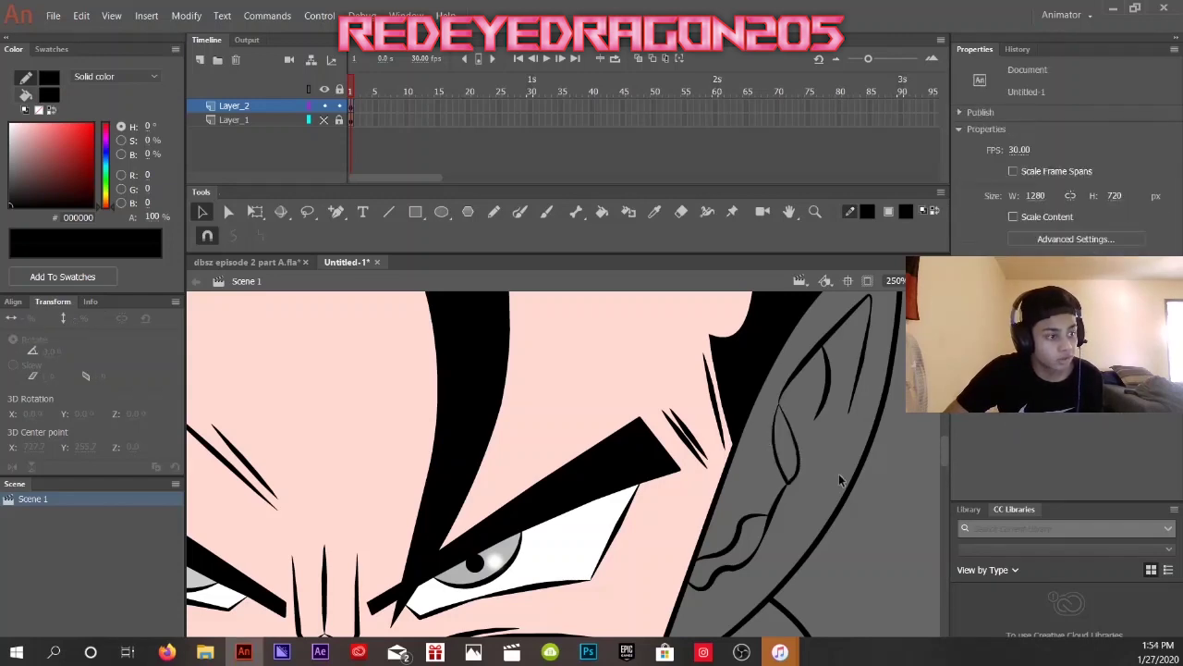
Show Layer_1 again and fill the ears with the face's skin colour FED9D0.
scroll(573, 341, "down", 4)
left_click(323, 119)
scroll(574, 416, "left", 3)
key("i")
left_click(776, 472)
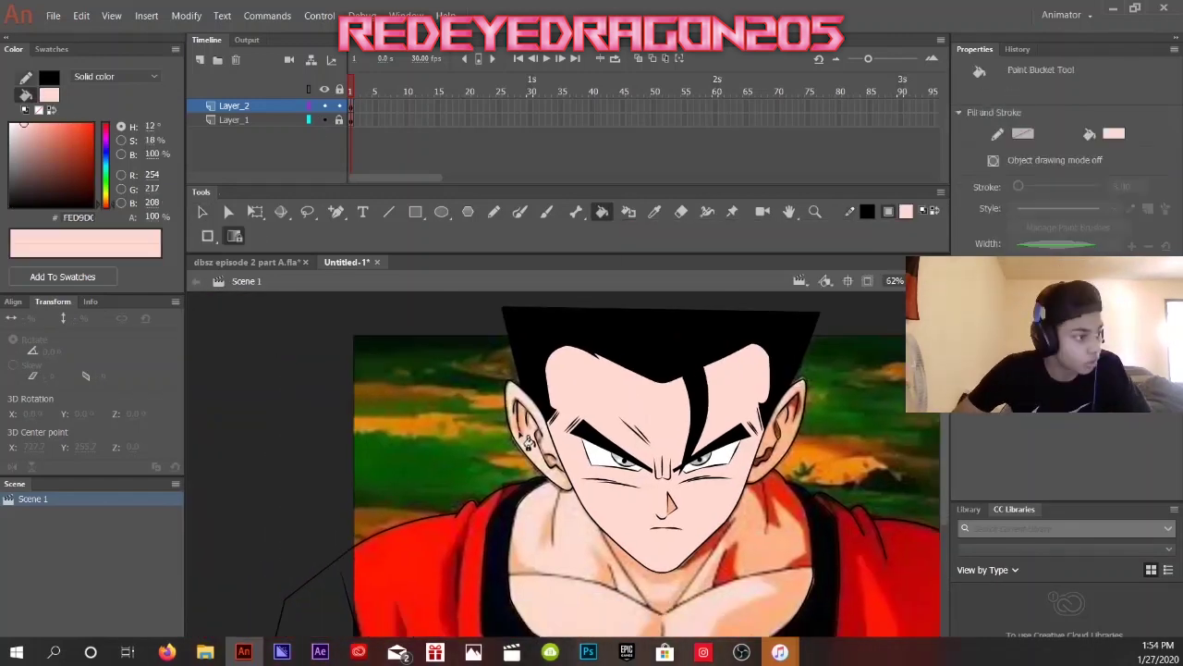
Draw the left collarbone line from the neckline to the chest centre, and the vertical chest centre line.
key("n")
scroll(657, 573, "up", 4)
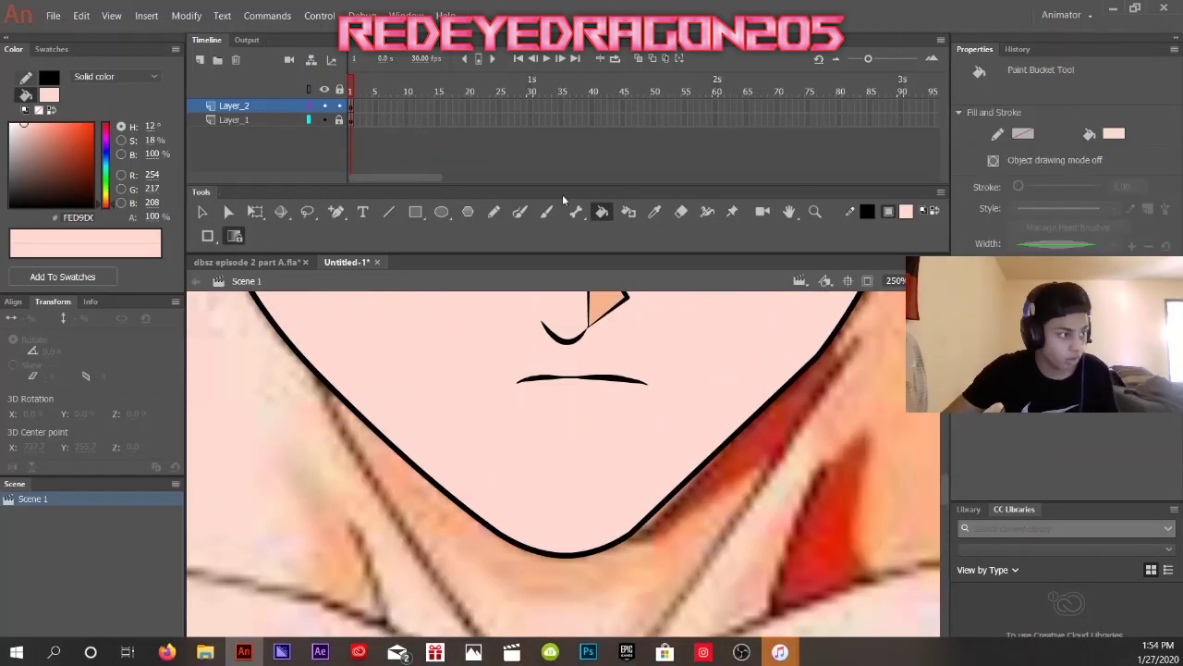
scroll(657, 565, "up", 3)
scroll(745, 558, "left", 3)
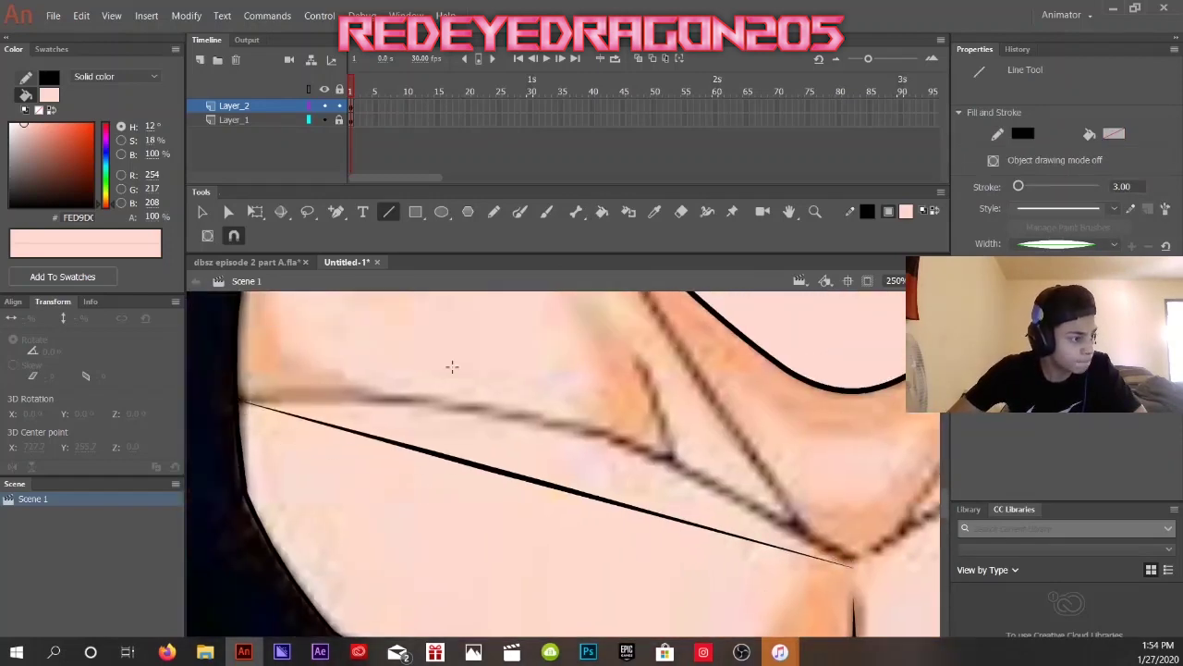
Draw the short muscle lines on both sides of the neck, following the reference.
scroll(452, 367, "up", 5)
scroll(536, 494, "down", 5)
scroll(537, 493, "up", 5)
scroll(511, 569, "down", 4)
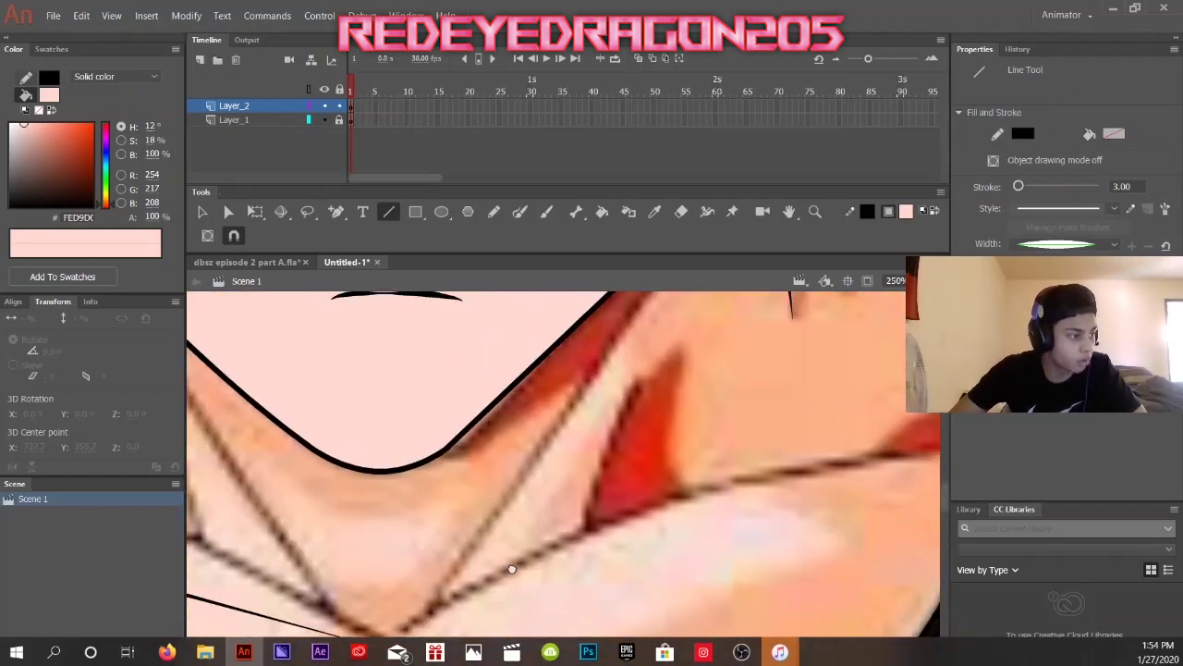
Draw the right collarbone line from the chest centre to the neckline and curve it to the reference.
scroll(512, 568, "up", 3)
scroll(512, 568, "down", 2)
scroll(546, 481, "down", 1)
left_click_drag(547, 482, 743, 453)
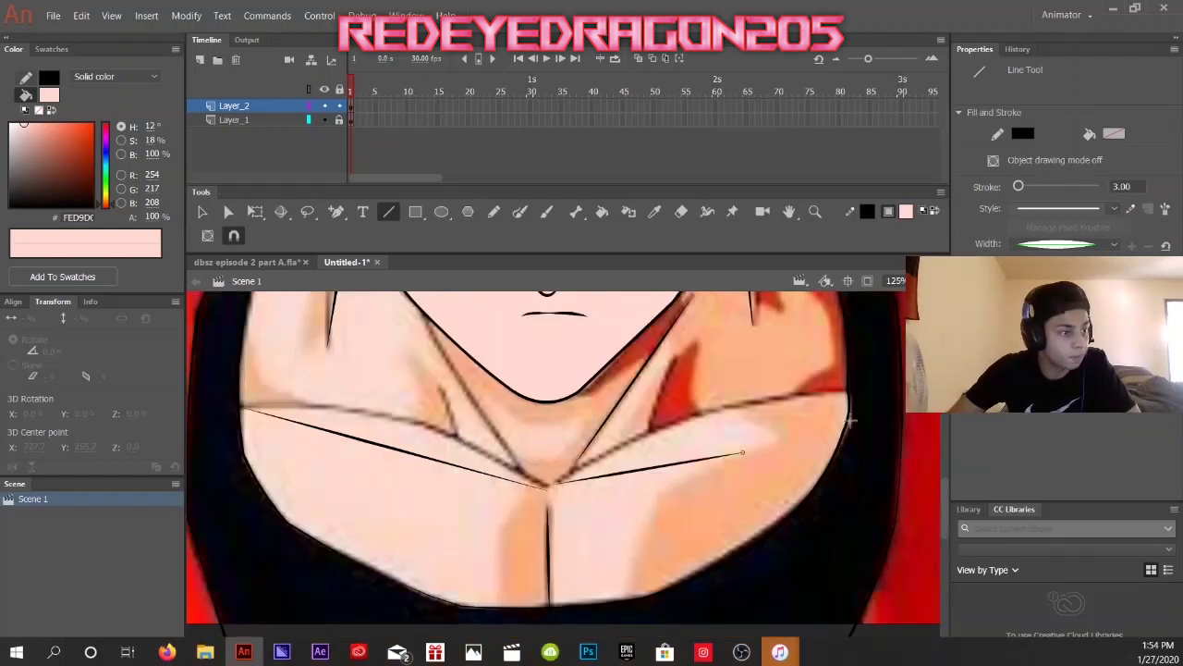
left_click_drag(783, 411, 843, 394)
key("v")
left_click_drag(702, 435, 700, 419)
Draw the neck lines running from the jaw to the chest centre and check the whole drawing with Layer_1 hidden.
key("n")
scroll(472, 442, "up", 2)
scroll(499, 448, "left", 2)
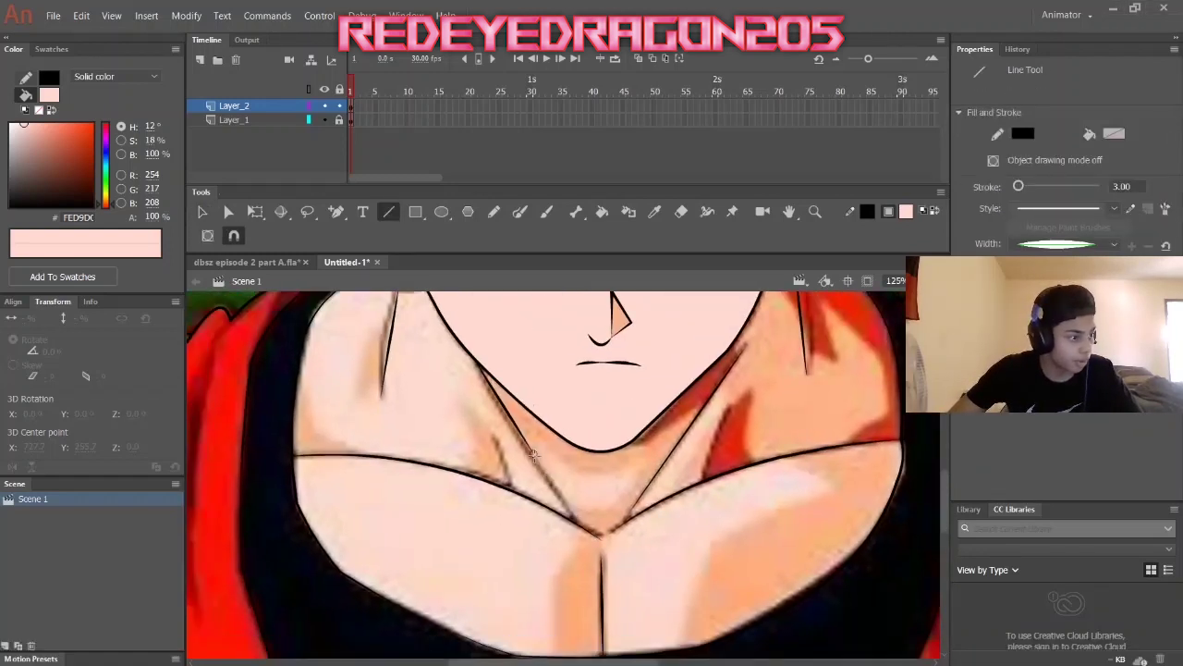
key("v")
scroll(521, 439, "up", 1)
scroll(481, 407, "left", 1)
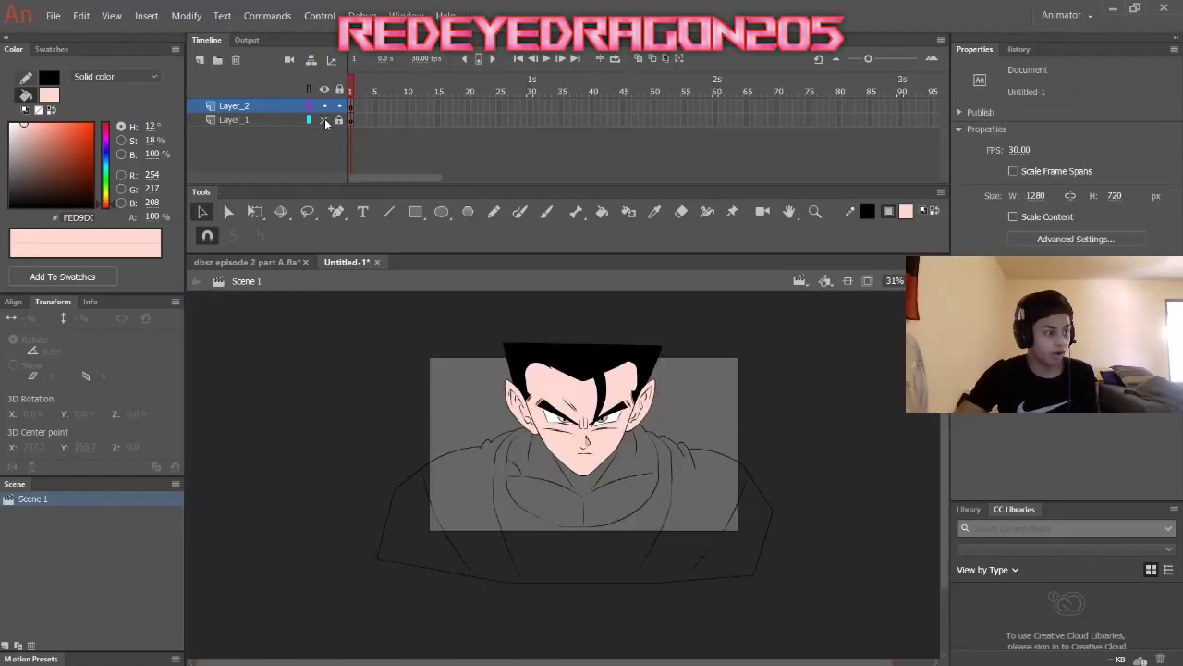
Clean up the mouth line's segments so the mouth is a single thin stroke with tapered ends.
left_click(325, 122)
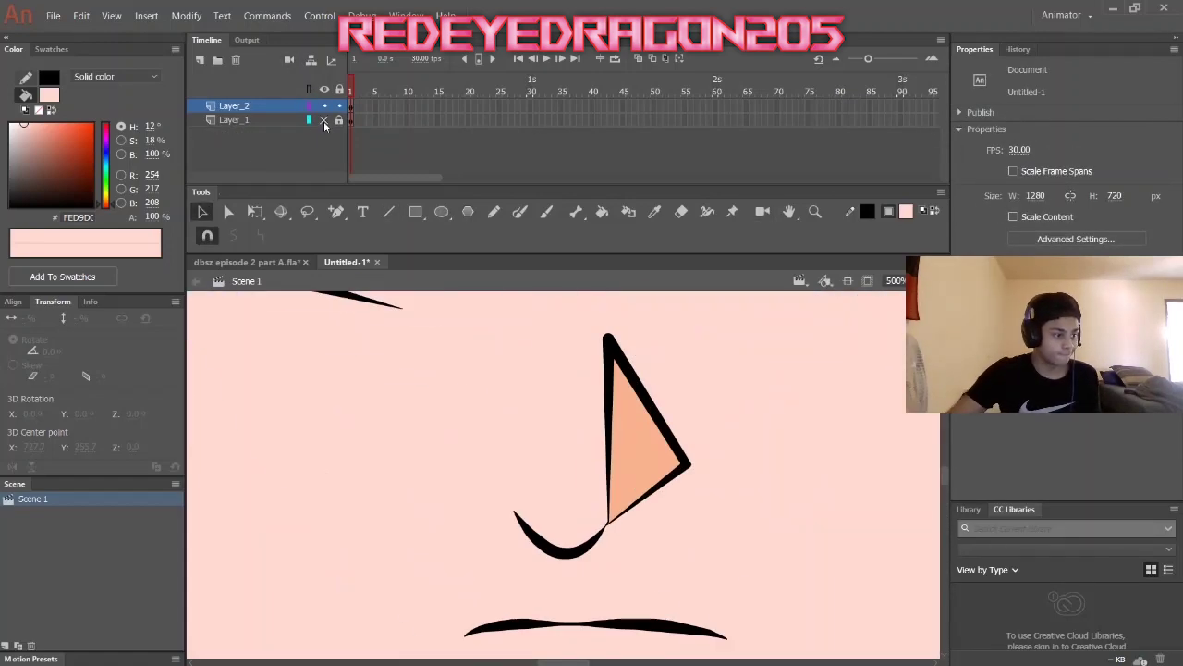
left_click(628, 626)
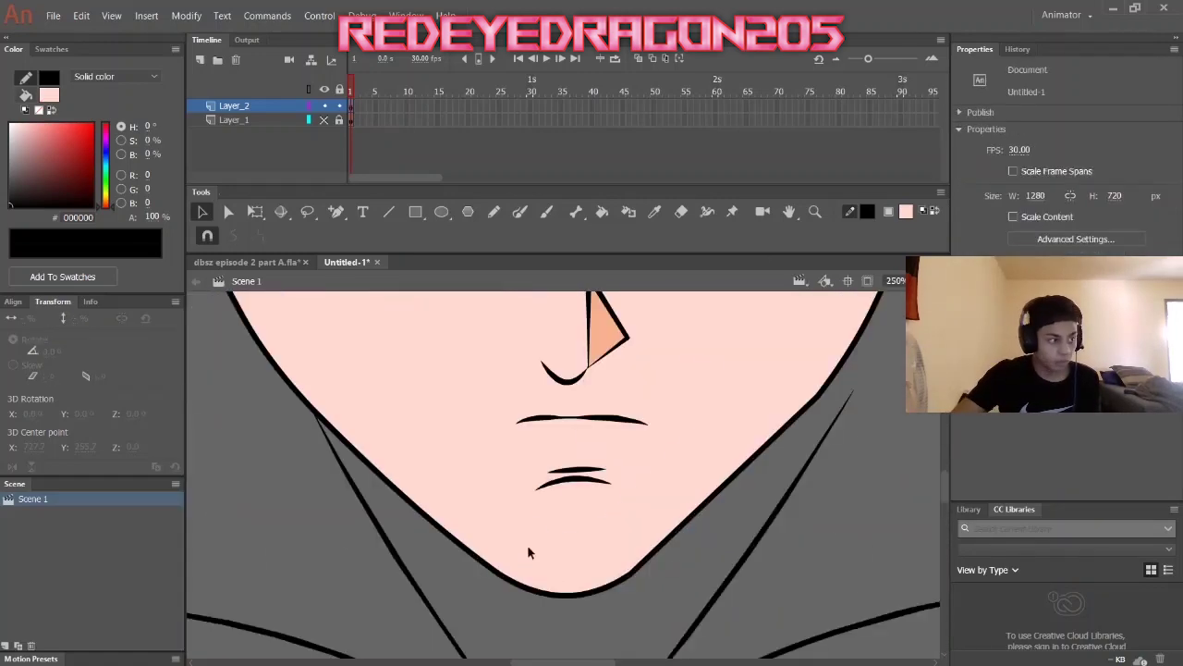
left_click(544, 419)
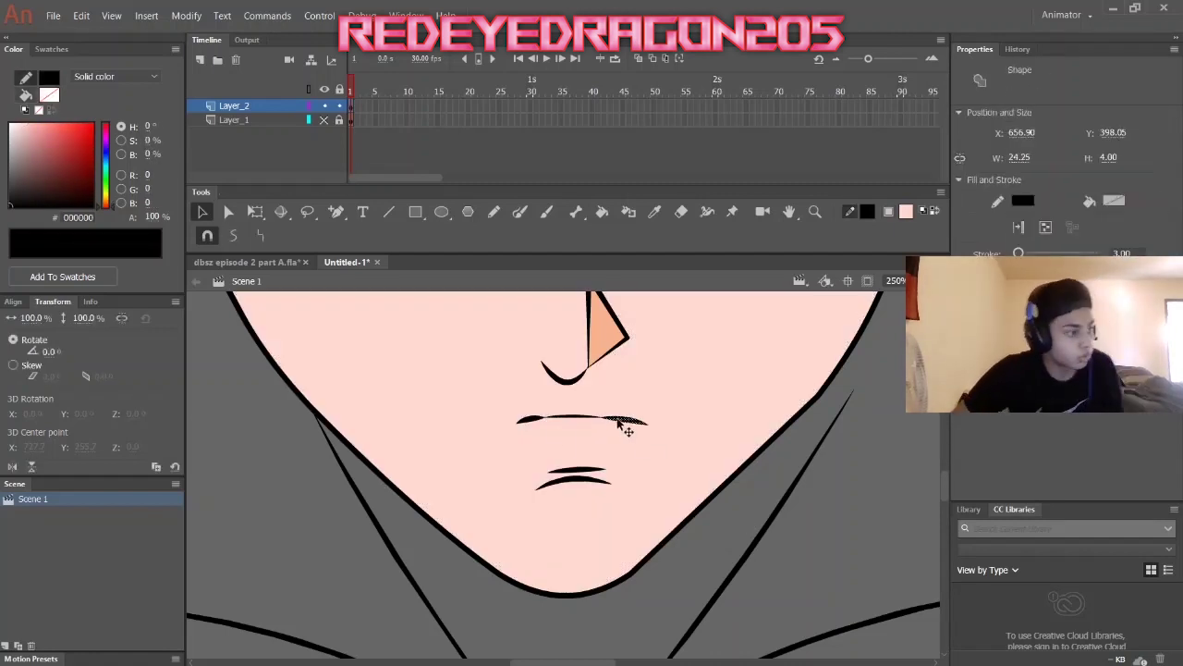
left_click(631, 454)
left_click(621, 426)
left_click(827, 518)
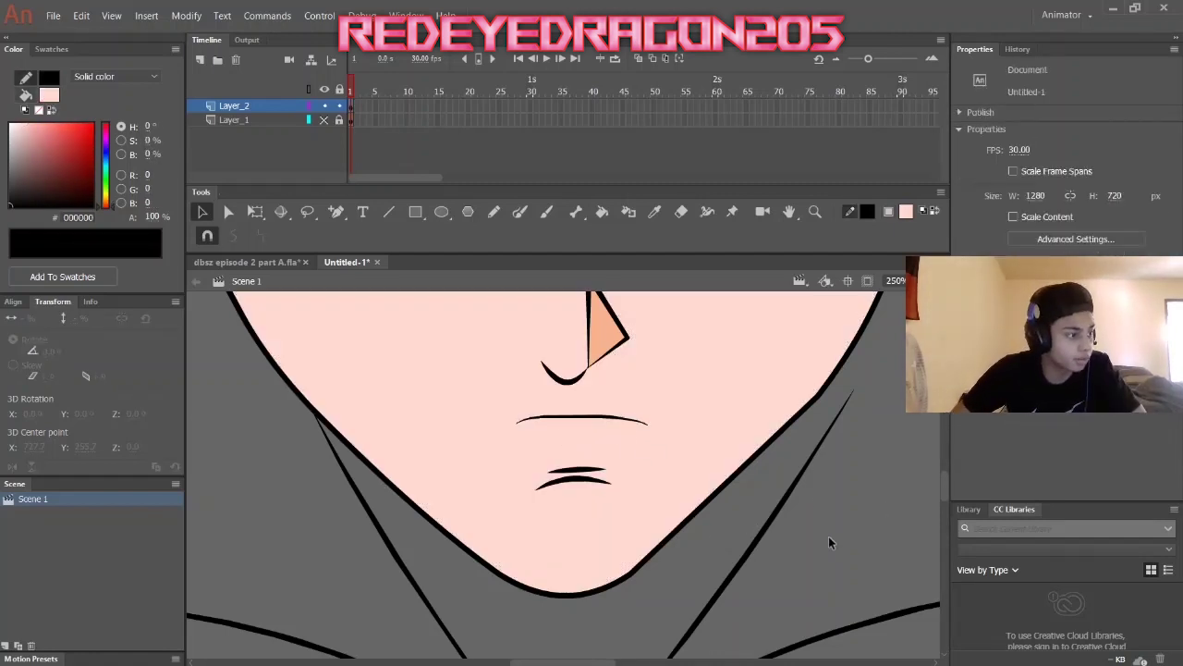
Curve the short upper line below the mouth so it follows the lower lip line.
key("ctrl+2")
key("ctrl+equal")
key("ctrl+equal")
key("ctrl+equal")
key("ctrl+equal")
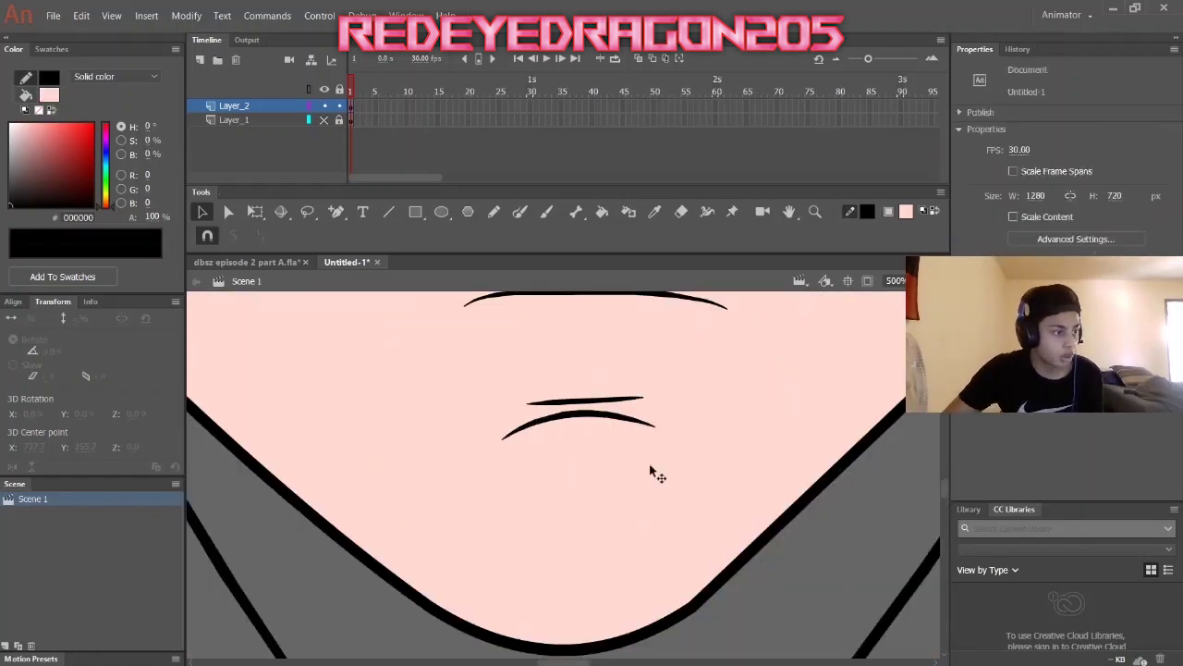
left_click(592, 398)
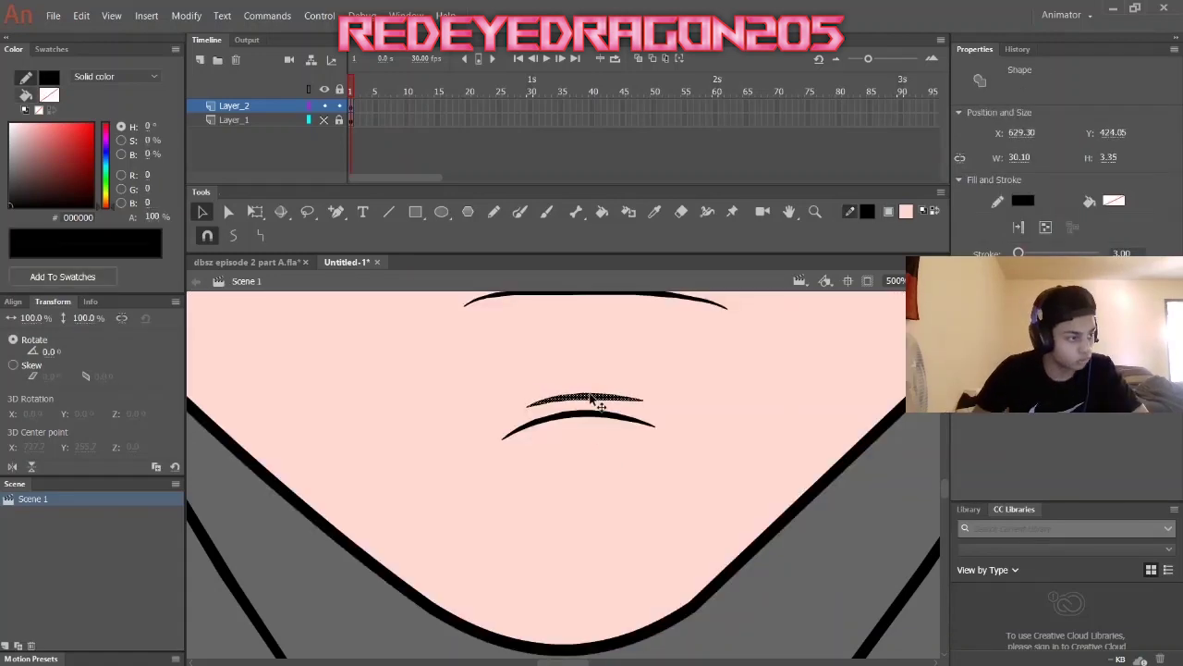
left_click(804, 620)
With the Layer_1 reference shown, draw the short tendon lines beside the neck lines, rising from both collarbones, and curve them to match.
left_click(324, 120)
key("ctrl+minus")
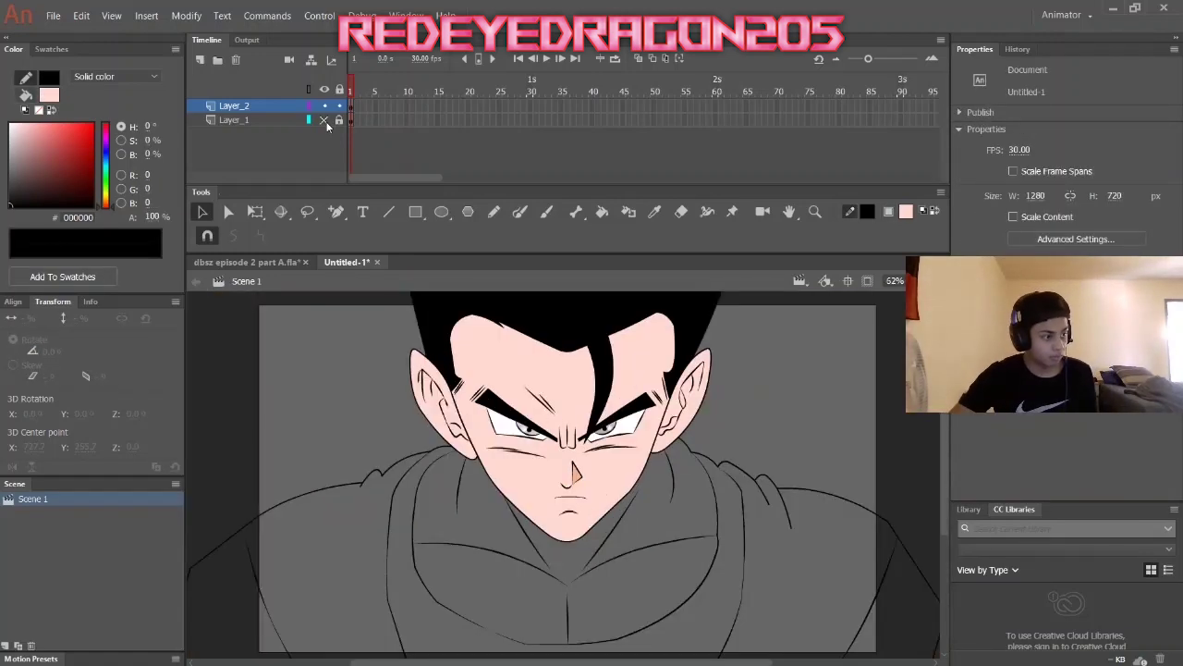
key("n")
left_click_drag(482, 451, 525, 556)
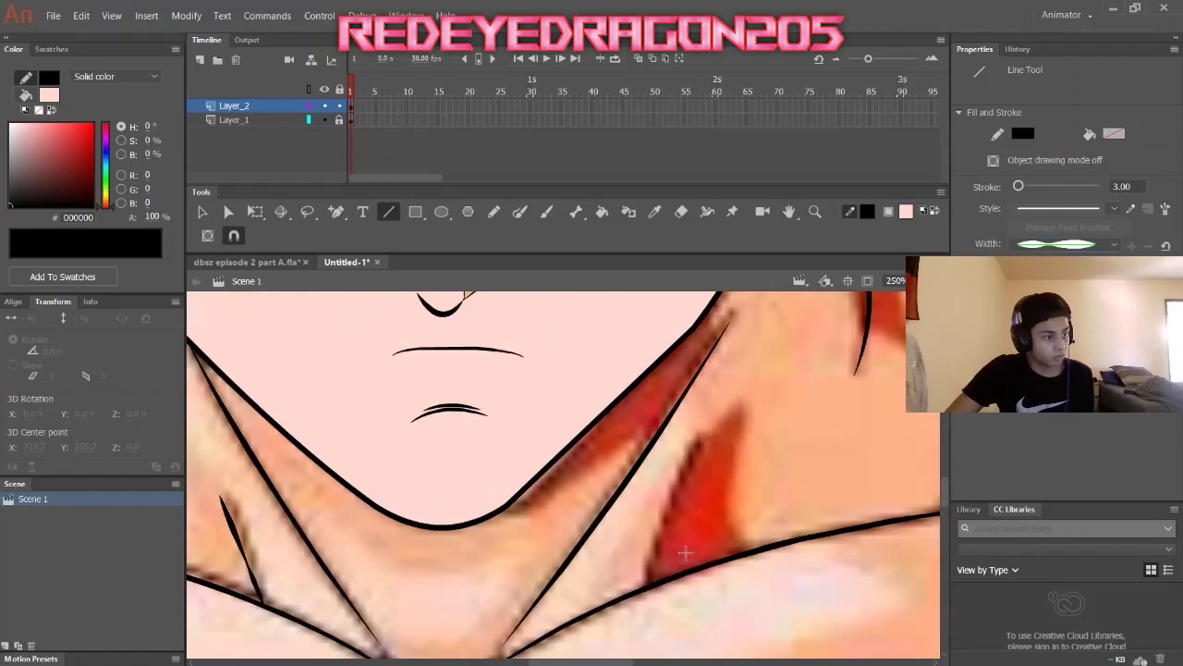
left_click_drag(888, 517, 564, 543)
key("v")
left_click_drag(685, 474, 883, 393)
left_click(375, 510)
scroll(670, 546, "up", 5)
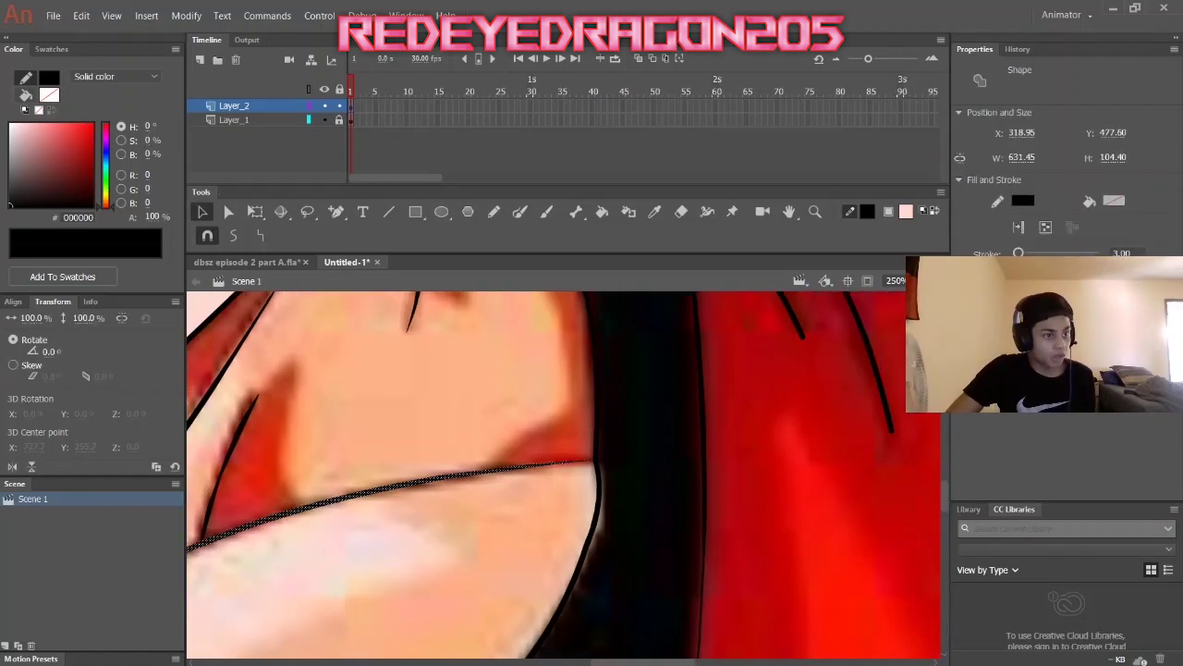
left_click(416, 558)
scroll(416, 558, "down", 5)
left_click(326, 124)
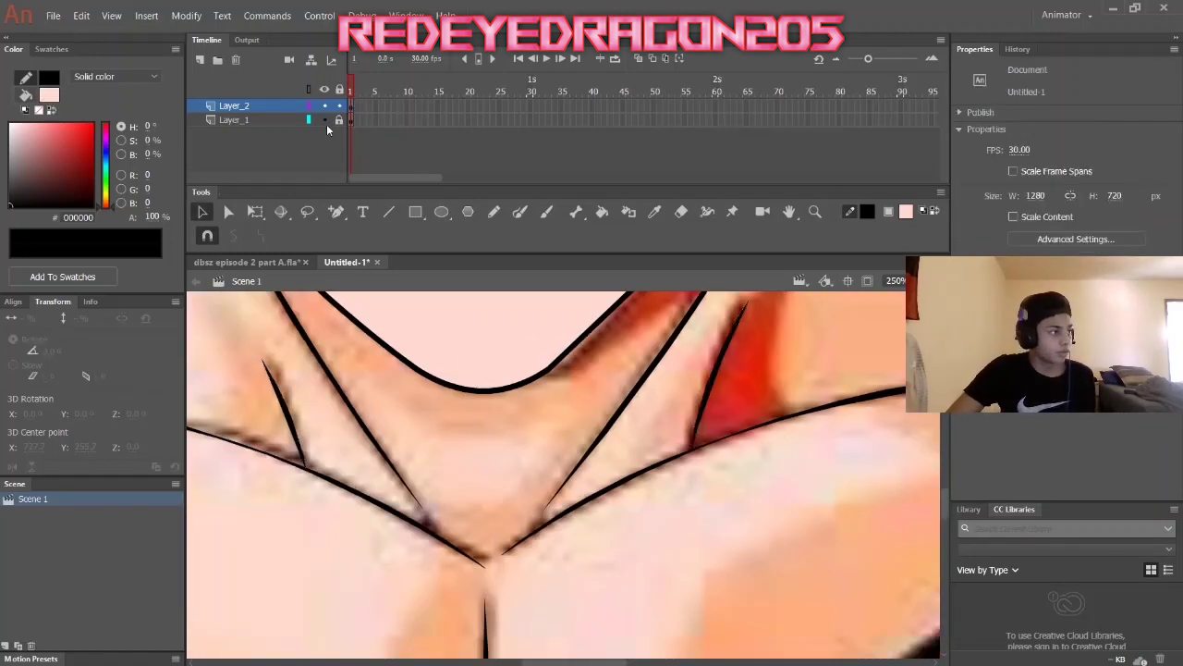
Draw the fold lines on the left shoulder and on both lower sides of the vest, following the reference.
key("ctrl+minus")
key("ctrl+minus")
left_click(328, 123)
key("n")
key("ctrl+equal")
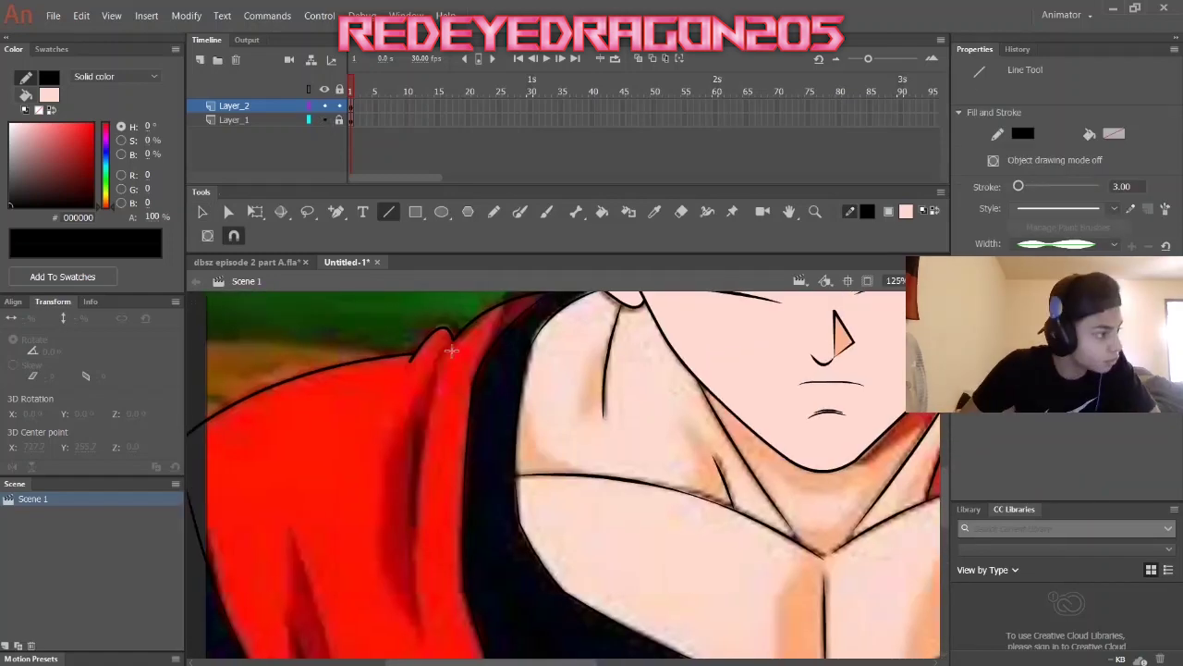
scroll(418, 520, "down", 3)
scroll(398, 493, "right", 5)
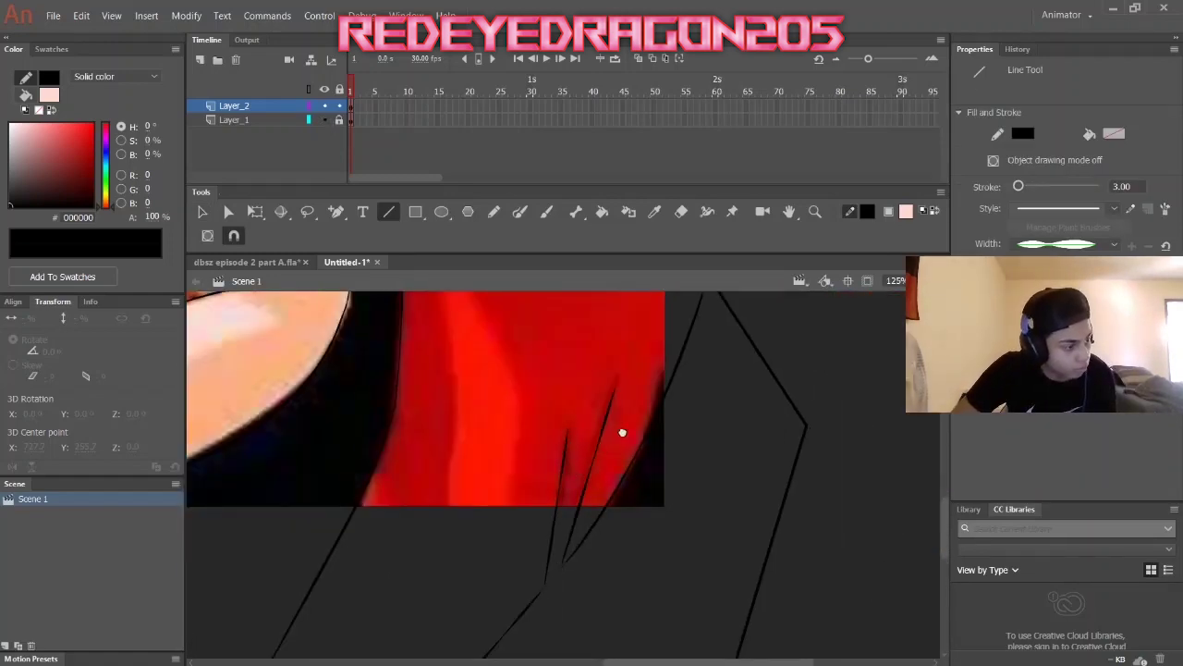
scroll(622, 432, "up", 5)
scroll(605, 487, "right", 5)
scroll(520, 465, "left", 3)
key("v")
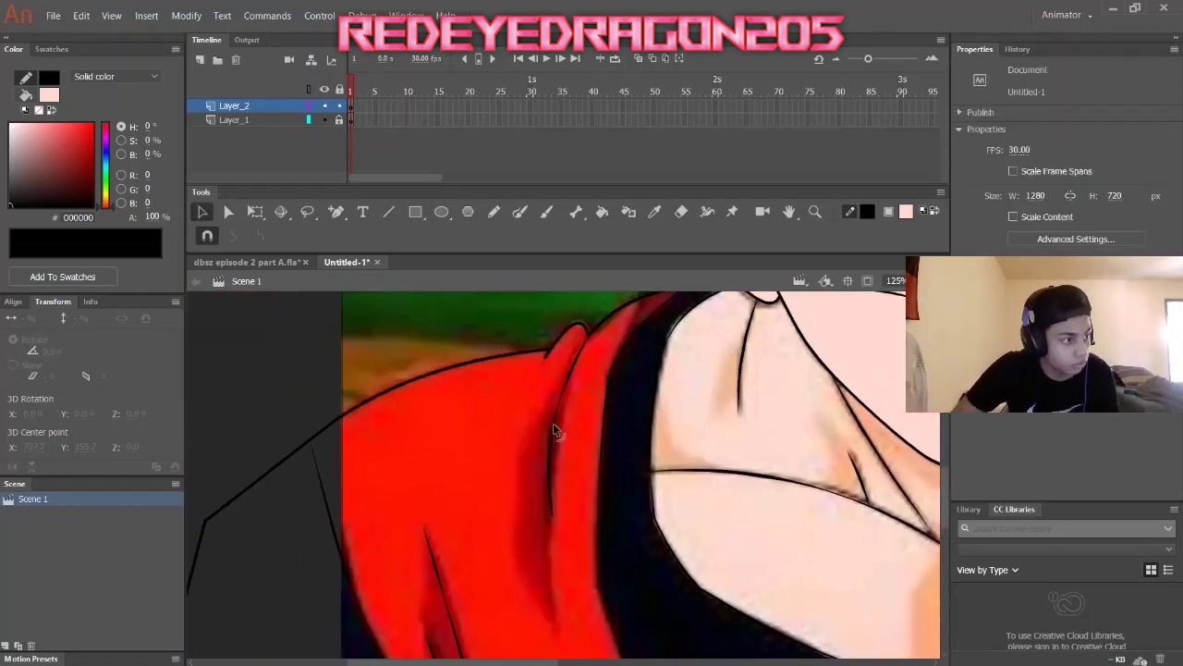
Draw the inner collar edge lines at both shoulders of the vest and bend them to the reference.
scroll(553, 431, "up", 5)
scroll(648, 420, "left", 5)
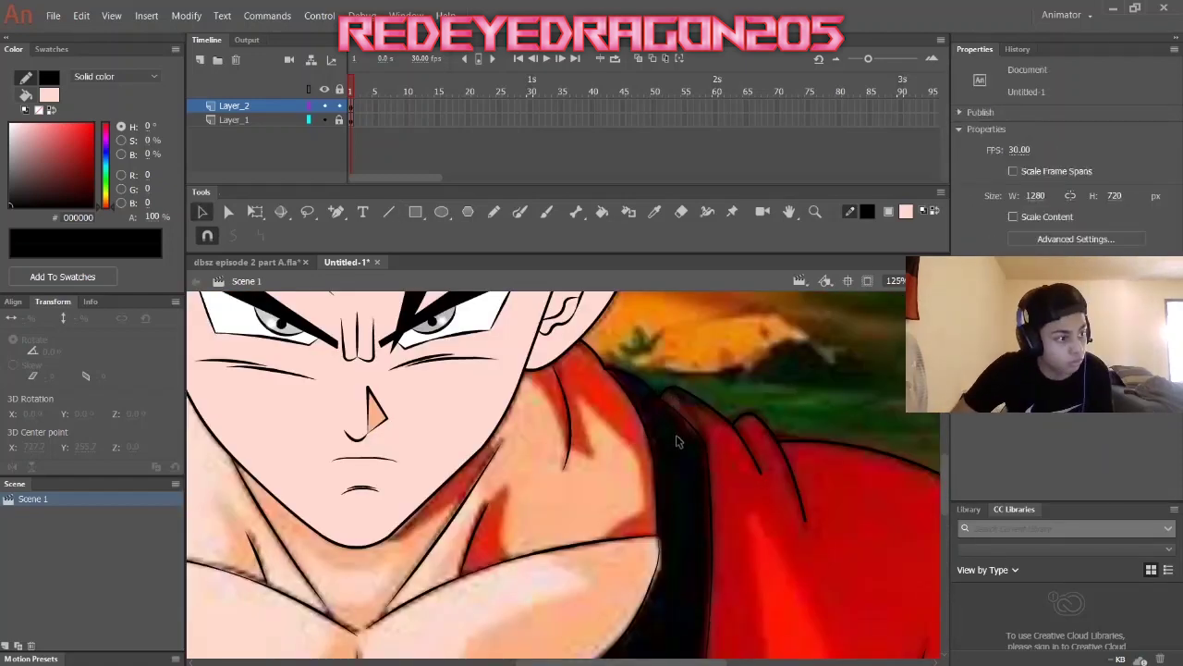
scroll(675, 441, "up", 2)
key("n")
key("v")
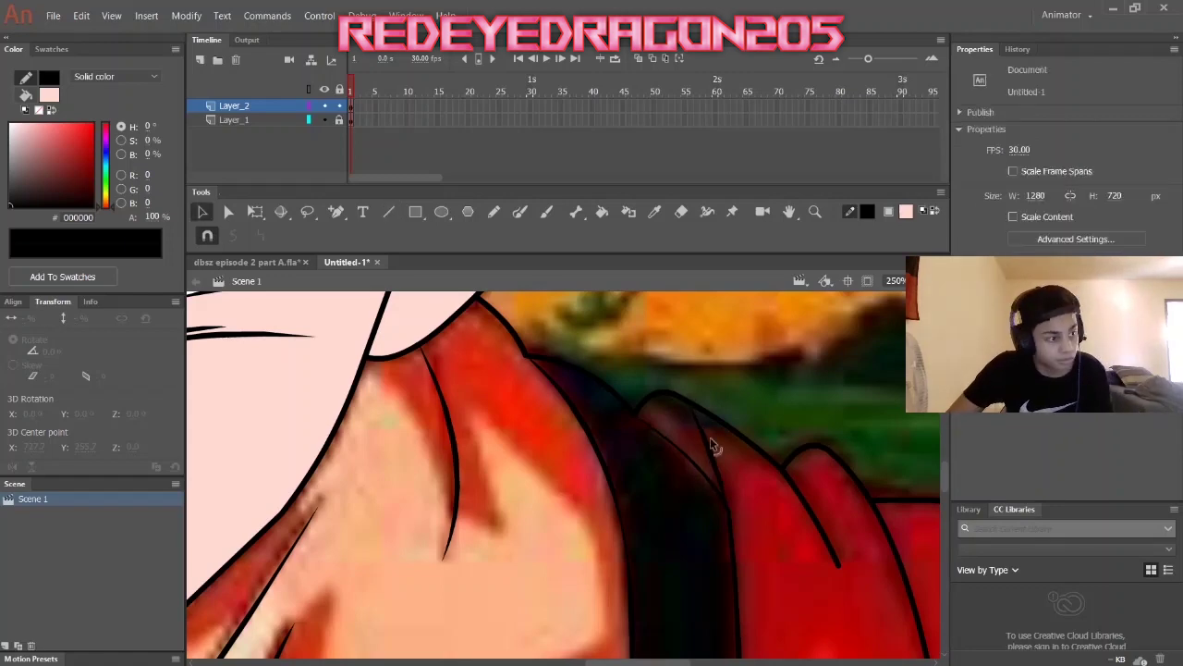
scroll(602, 510, "left", 5)
scroll(581, 494, "down", 5)
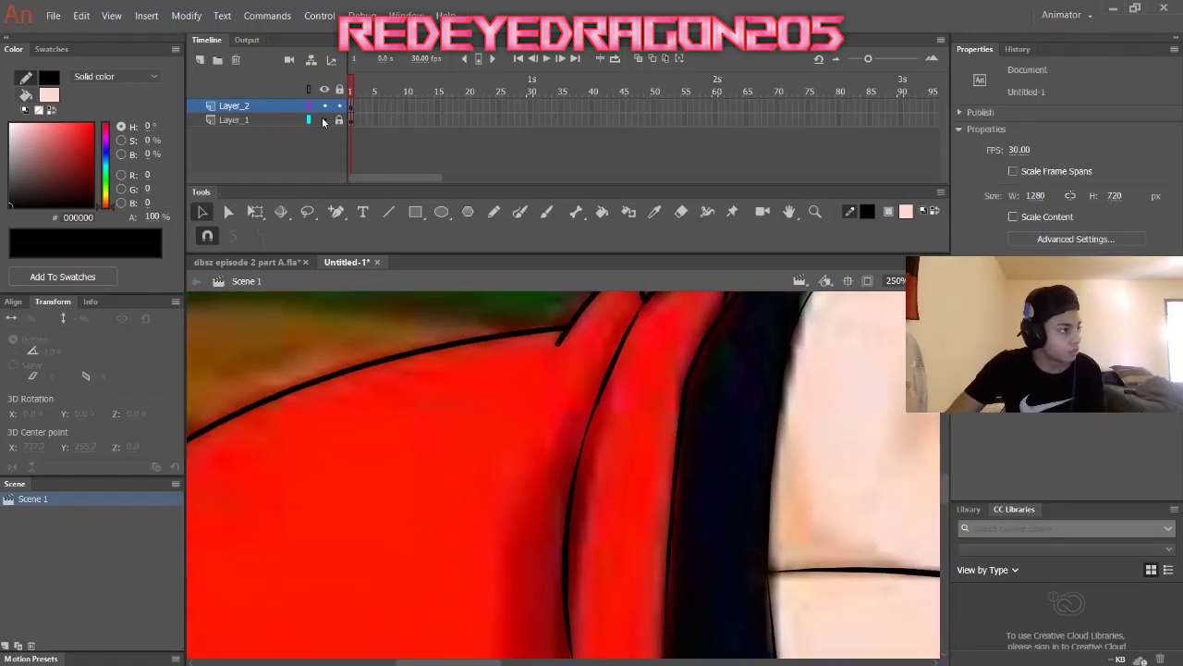
Fill the neck and chest with the skin colour, and the undershirt and sleeves with dark navy.
key("k")
left_click(543, 555)
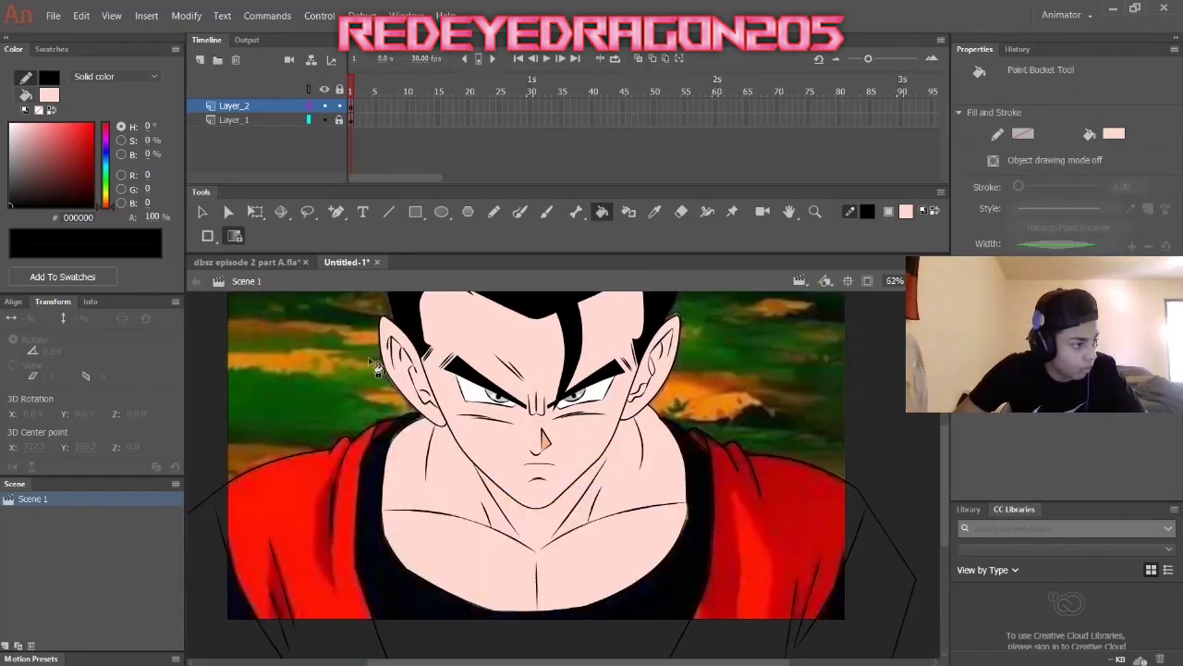
left_click(680, 410)
scroll(536, 463, "down", 2)
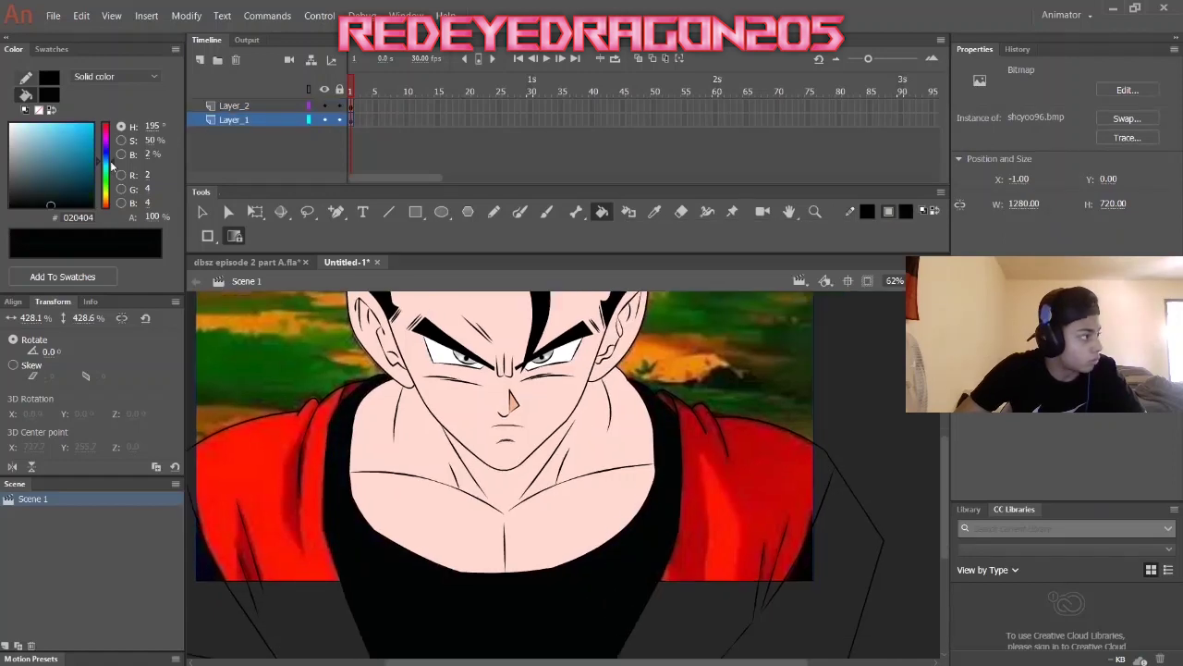
scroll(568, 462, "down", 2)
scroll(568, 462, "left", 3)
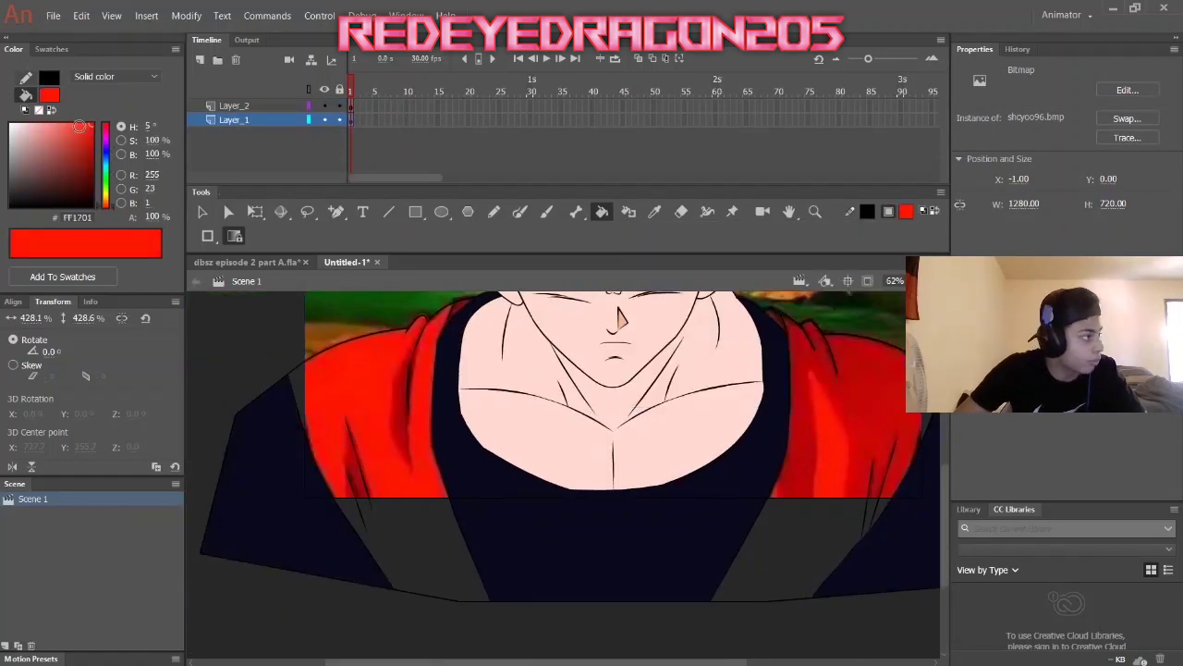
Fill both sides of the vest with orange and the inner collar pieces with brown 733201.
left_click(388, 407)
left_click(858, 436)
scroll(555, 463, "up", 2)
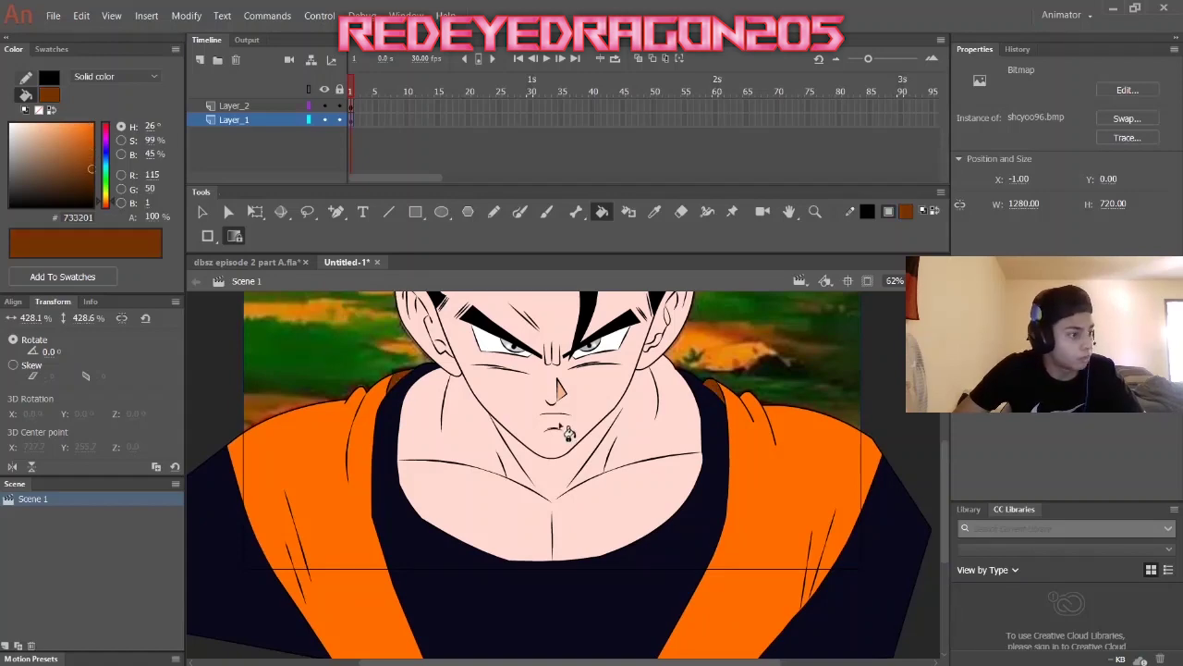
scroll(568, 433, "up", 2)
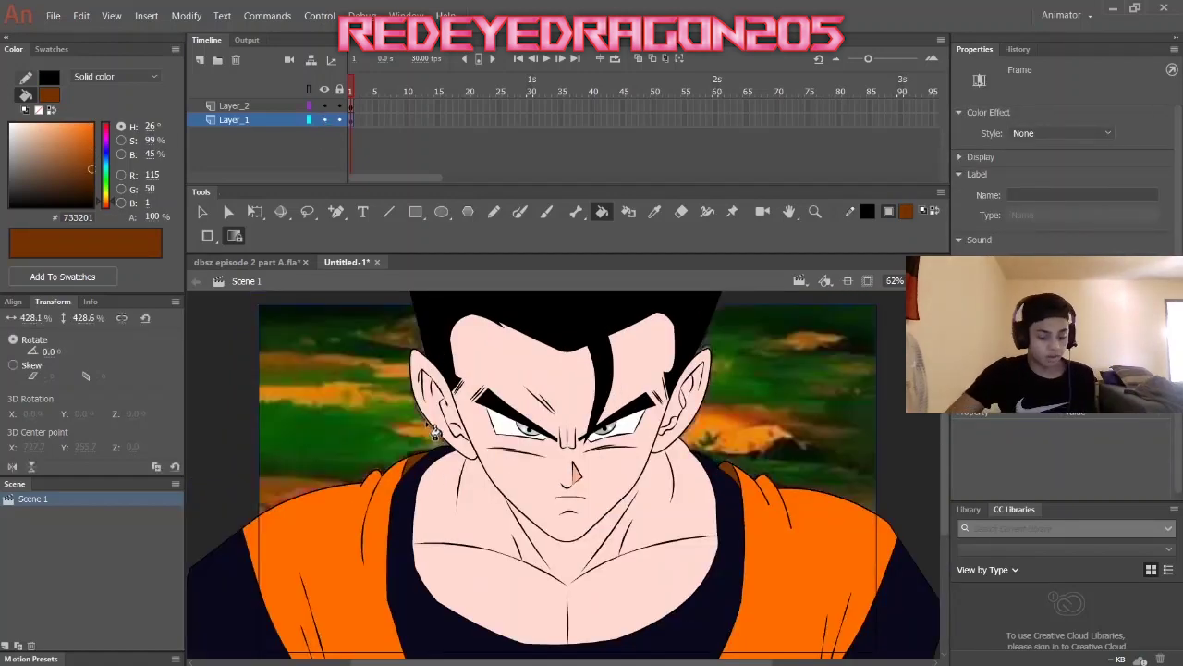
Show Layer_2 as outlines and draw a rounded shadow outline below the lower lip with a uniform red FF0000 stroke.
key("n")
scroll(469, 584, "up", 4)
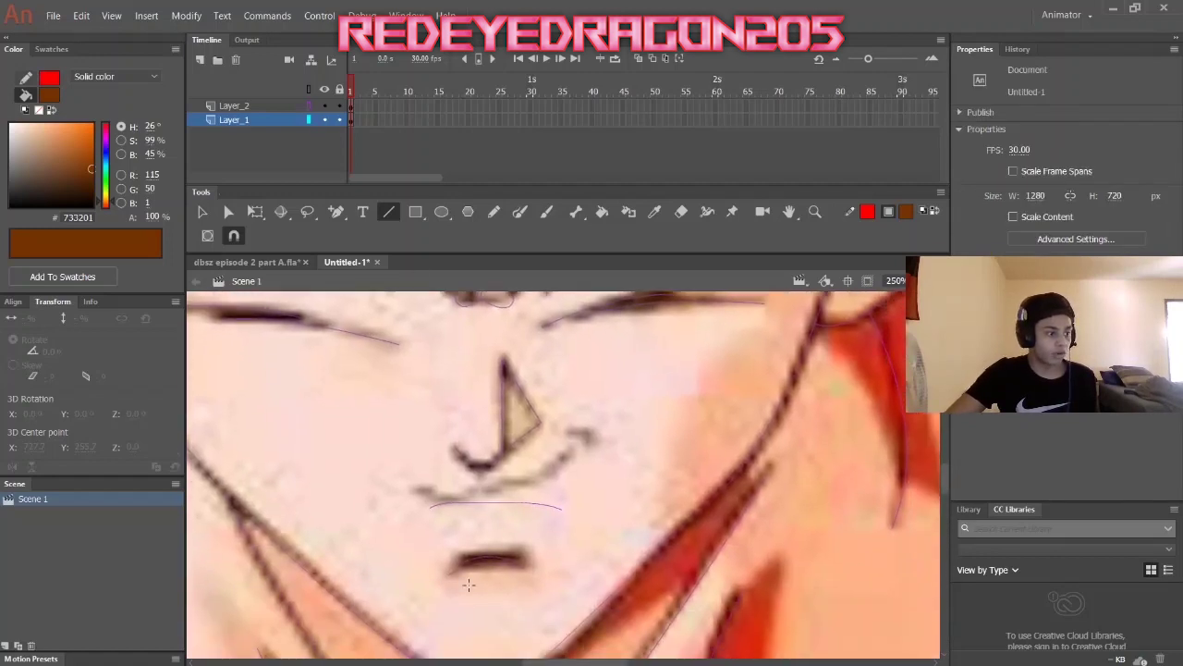
scroll(469, 584, "down", 2)
key("v")
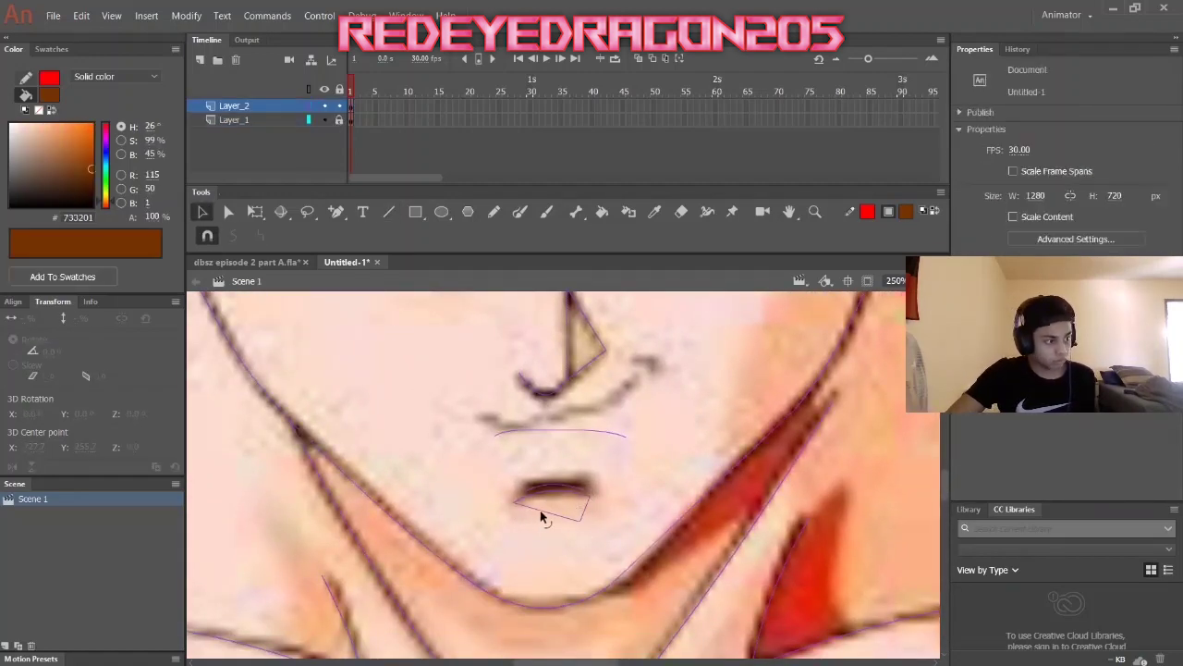
scroll(499, 444, "up", 3)
Draw red shadow boundaries down the right cheek, across the right side of the forehead and inside the left ear.
key("n")
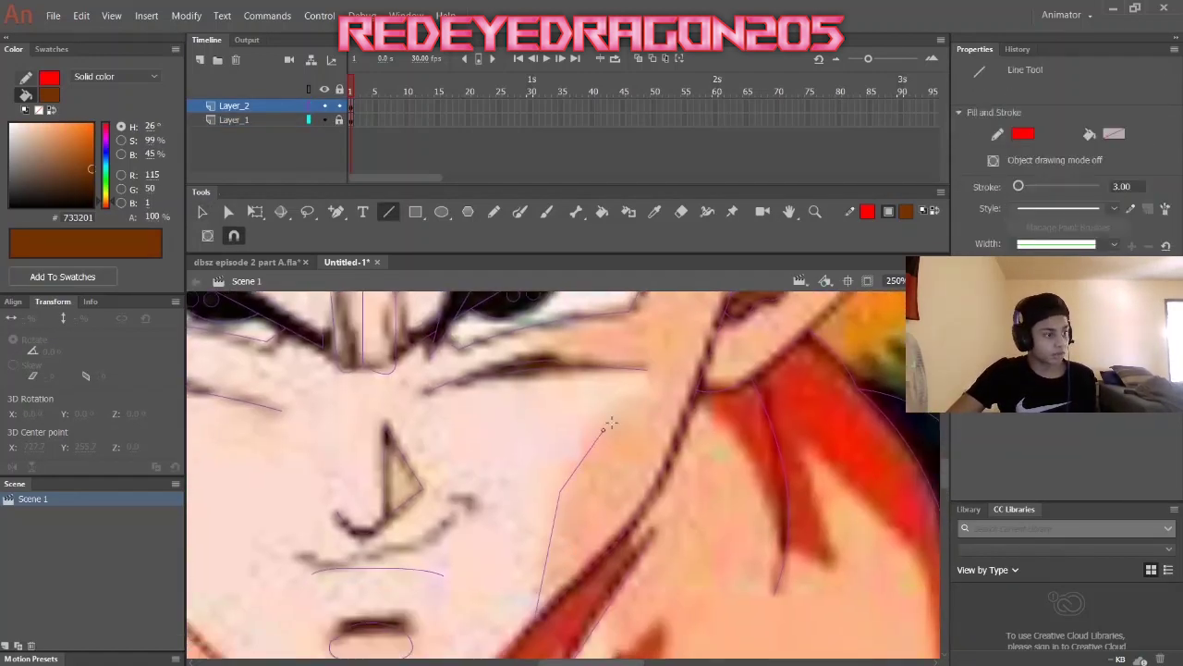
left_click_drag(604, 662, 614, 662)
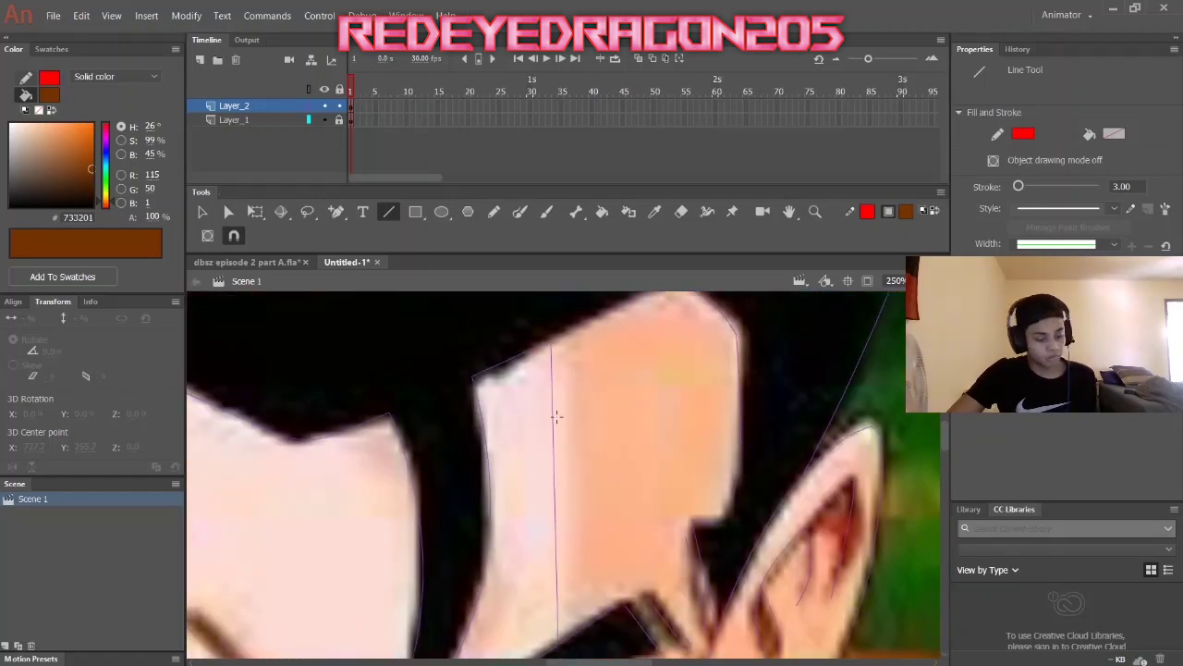
scroll(557, 417, "down", 3)
scroll(655, 471, "left", 5)
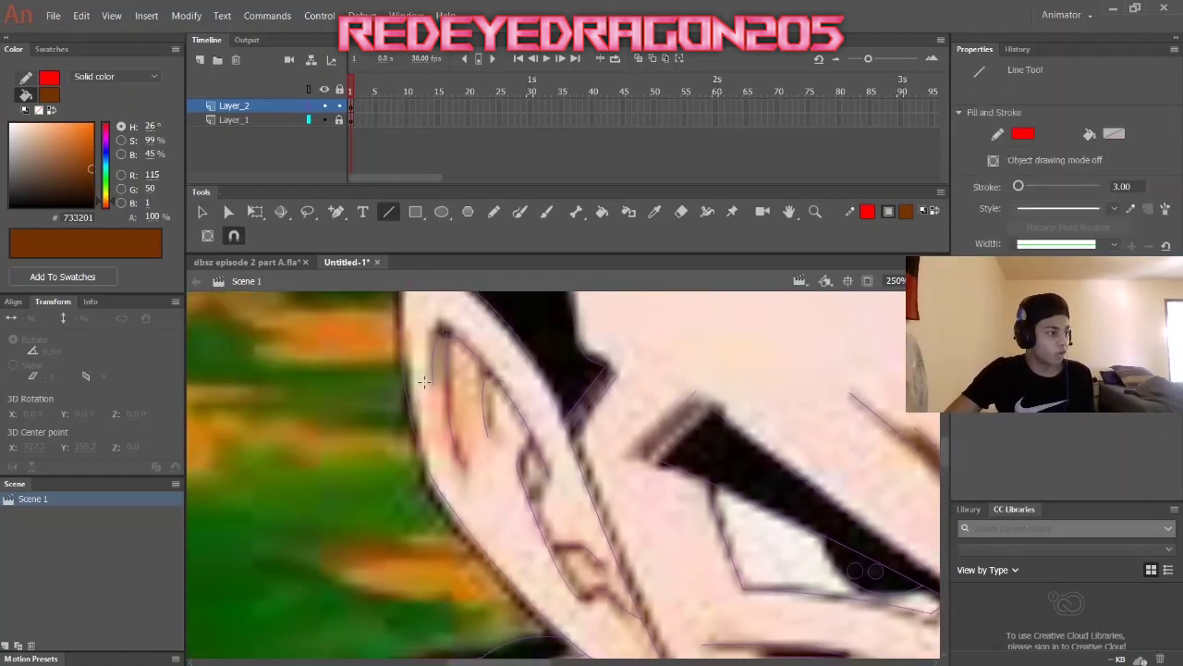
scroll(491, 437, "right", 2)
scroll(384, 422, "down", 1)
key("v")
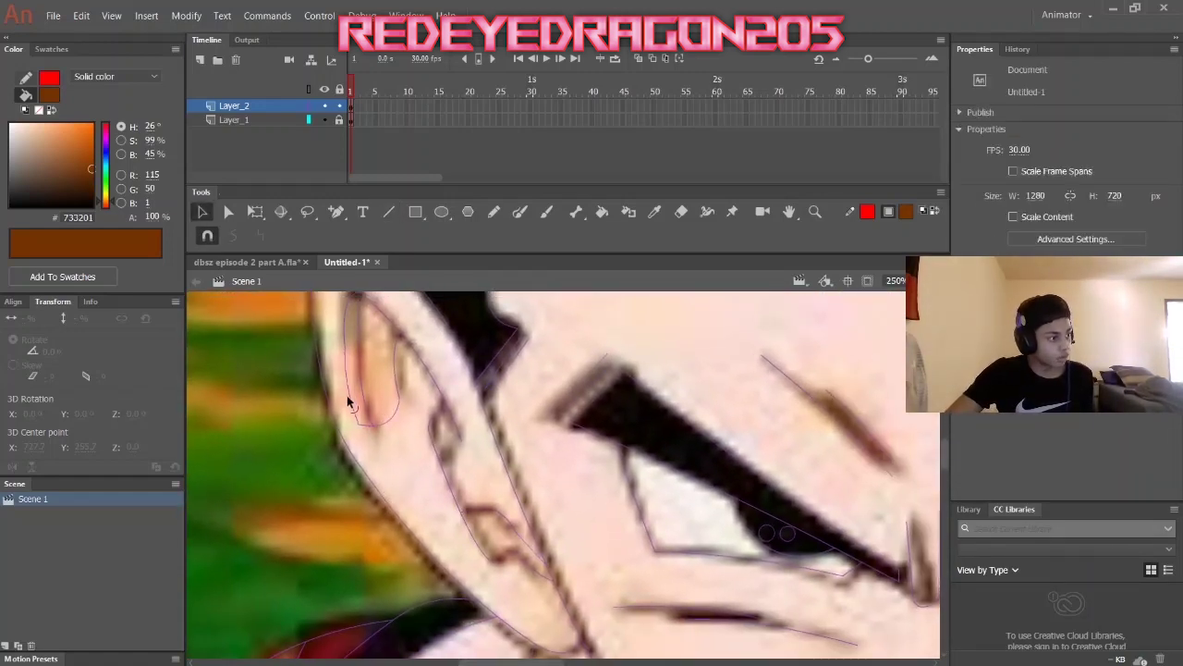
Outline the pointed shadow on the left side of the neck, from the collarbone up to the neck line.
scroll(368, 440, "down", 3)
key("n")
mouse_move(467, 351)
left_mouse_down()
mouse_move(394, 510)
mouse_move(458, 483)
mouse_move(483, 436)
left_mouse_up()
scroll(458, 483, "down", 1)
scroll(507, 601, "right", 2)
scroll(527, 404, "down", 1)
scroll(528, 404, "right", 2)
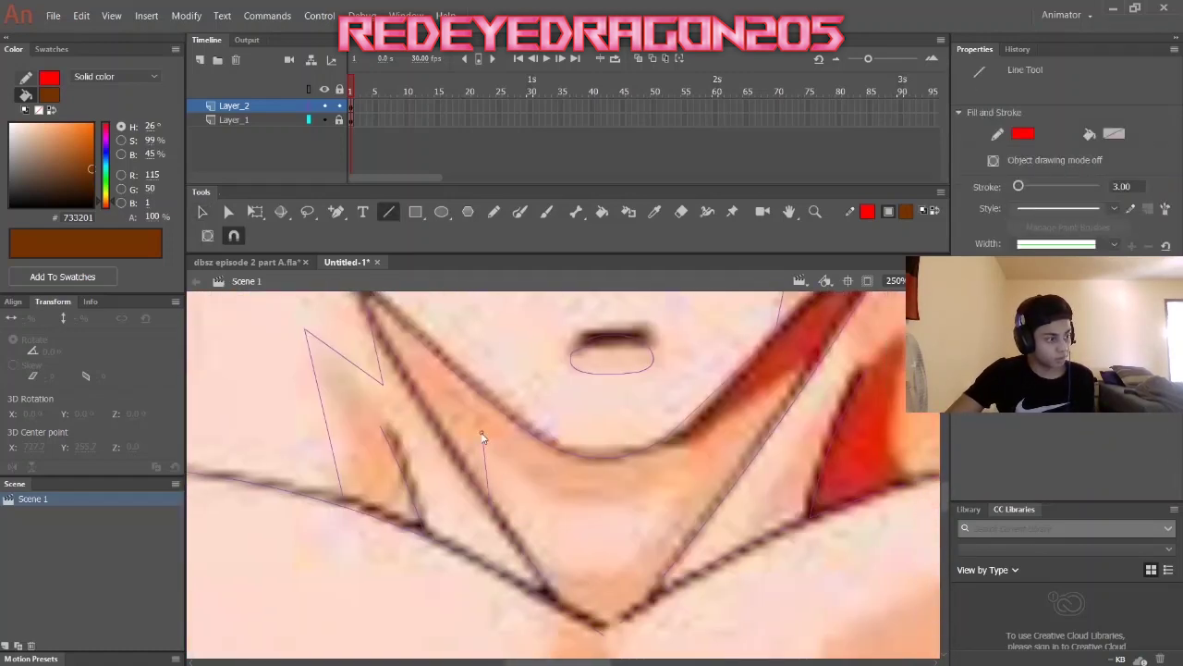
Outline the shadow boundary under the chin between the two neck lines and curve it to the reference.
left_click_drag(599, 566, 610, 571)
scroll(611, 571, "down", 1)
scroll(542, 515, "right", 2)
key("v")
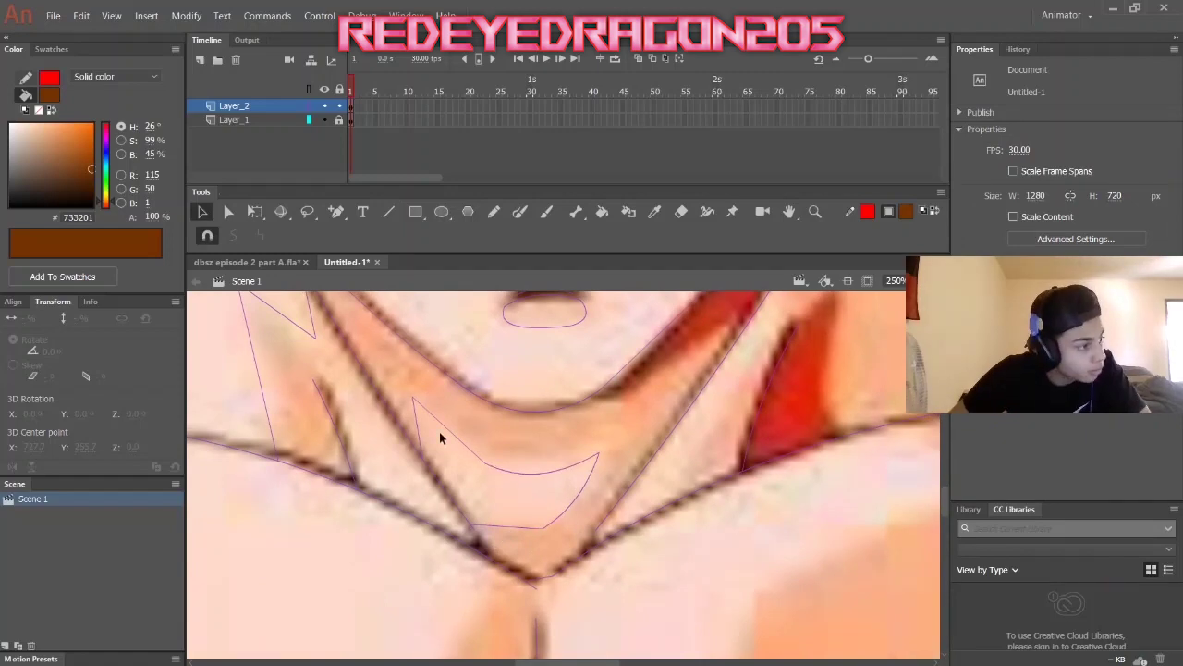
Draw the shadow boundaries beside the right neck line and from the right collarbone down the right chest, curving the chest edge.
key("n")
scroll(422, 430, "right", 2)
scroll(500, 481, "down", 1)
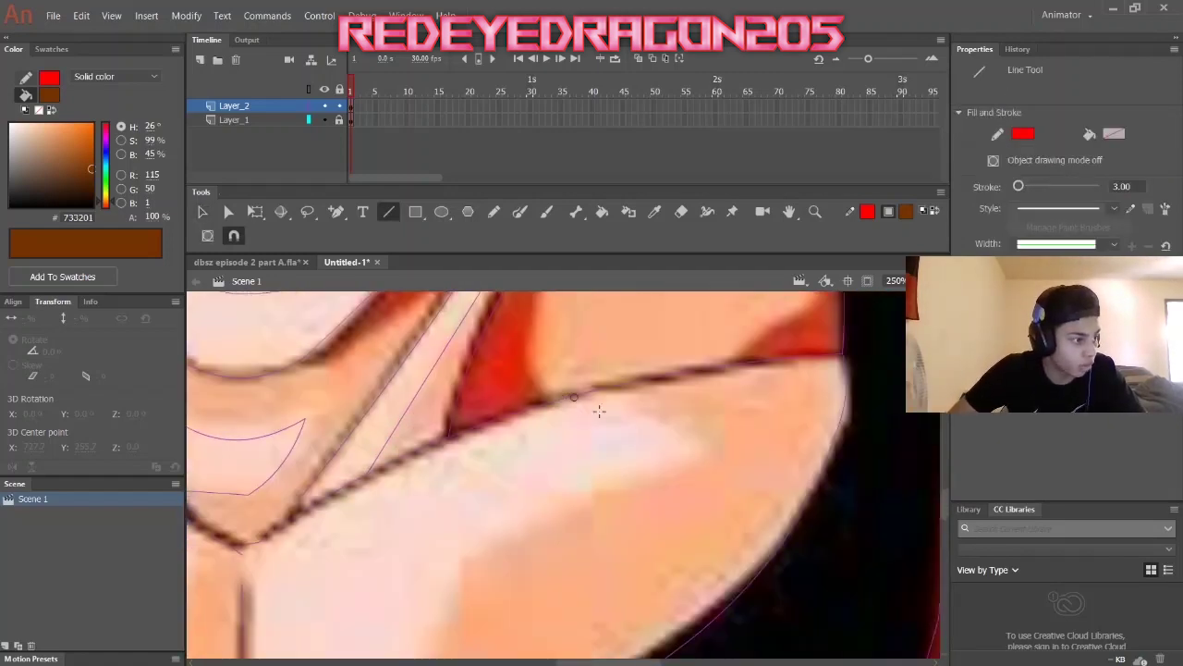
left_click_drag(794, 352, 523, 527)
scroll(524, 527, "down", 1)
scroll(523, 527, "left", 1)
left_click_drag(567, 377, 543, 524)
scroll(468, 555, "up", 3)
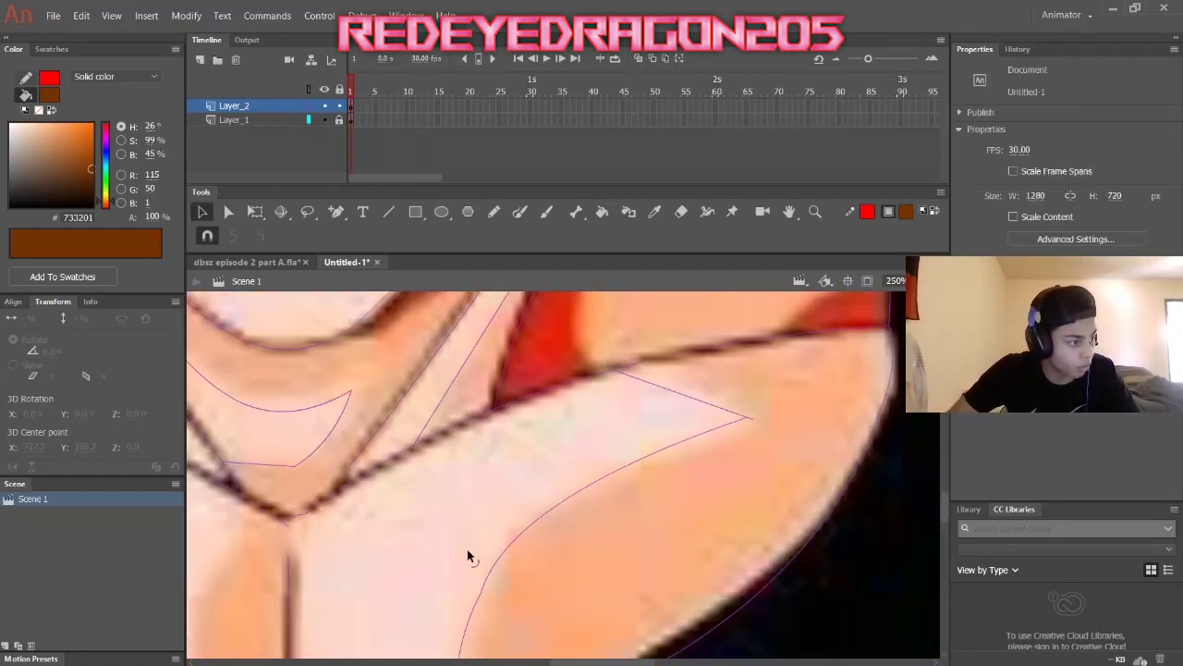
scroll(713, 515, "left", 2)
scroll(607, 489, "down", 2)
Draw the shadow boundary left of the chest centre line, from the collarbone junction down to the neckline.
key("n")
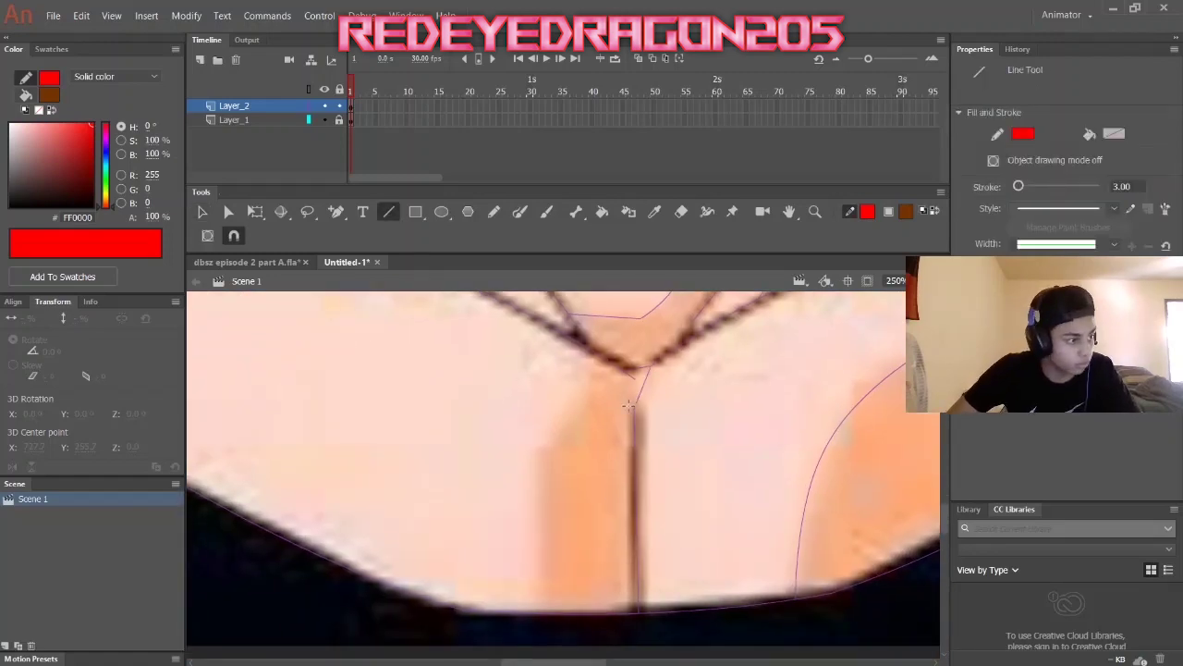
left_click_drag(606, 366, 544, 610)
key("v")
Outline the shadows in the left collarbone corner and beside the left neck muscle line, curving them to the reference.
scroll(645, 393, "up", 3)
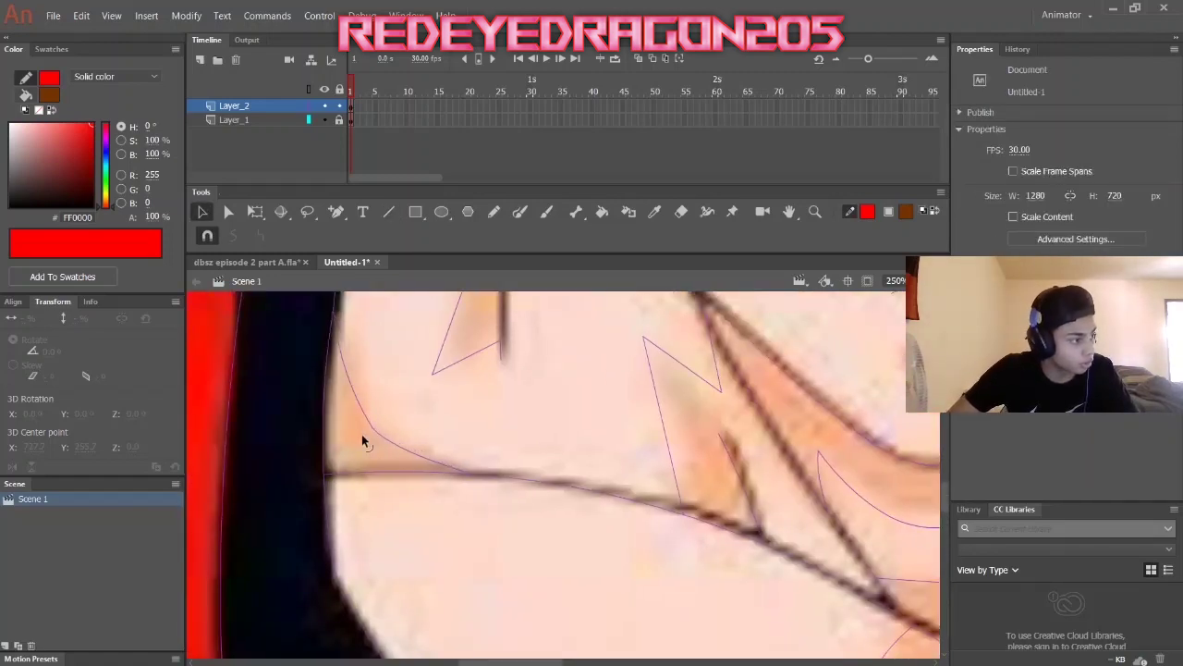
scroll(463, 416, "right", 2)
scroll(555, 406, "up", 2)
scroll(480, 443, "left", 2)
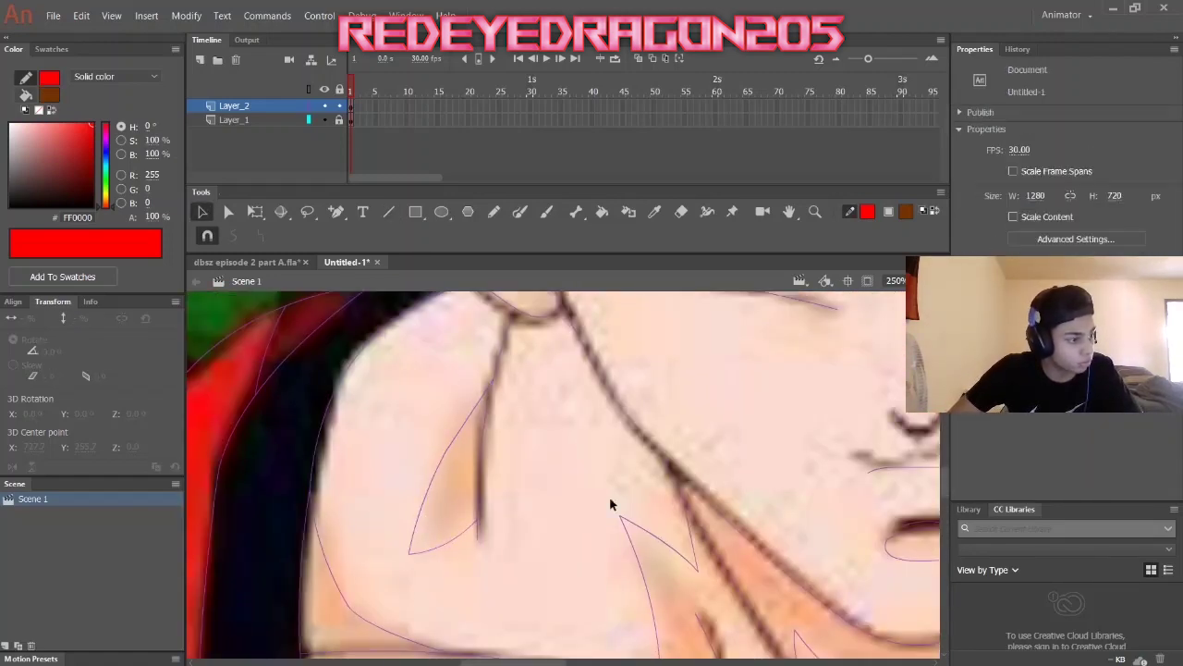
scroll(609, 504, "up", 6)
scroll(588, 452, "left", 2)
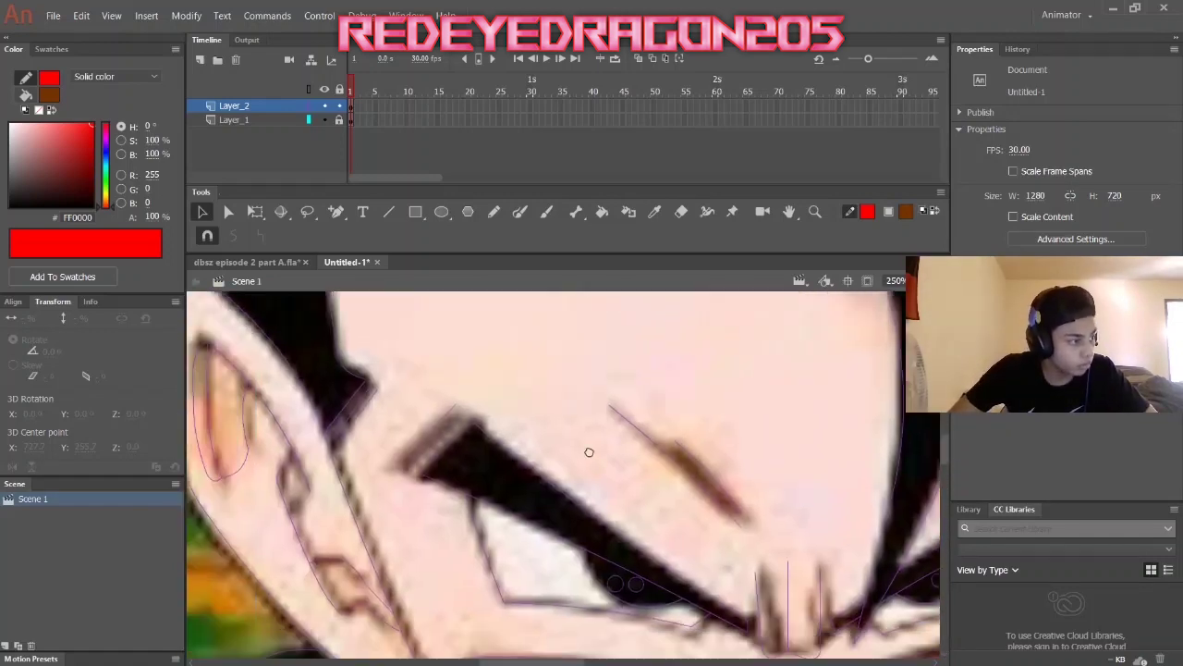
Outline the shadow boundaries in the right ear, following the reference.
scroll(589, 451, "up", 2)
scroll(573, 467, "right", 2)
key("n")
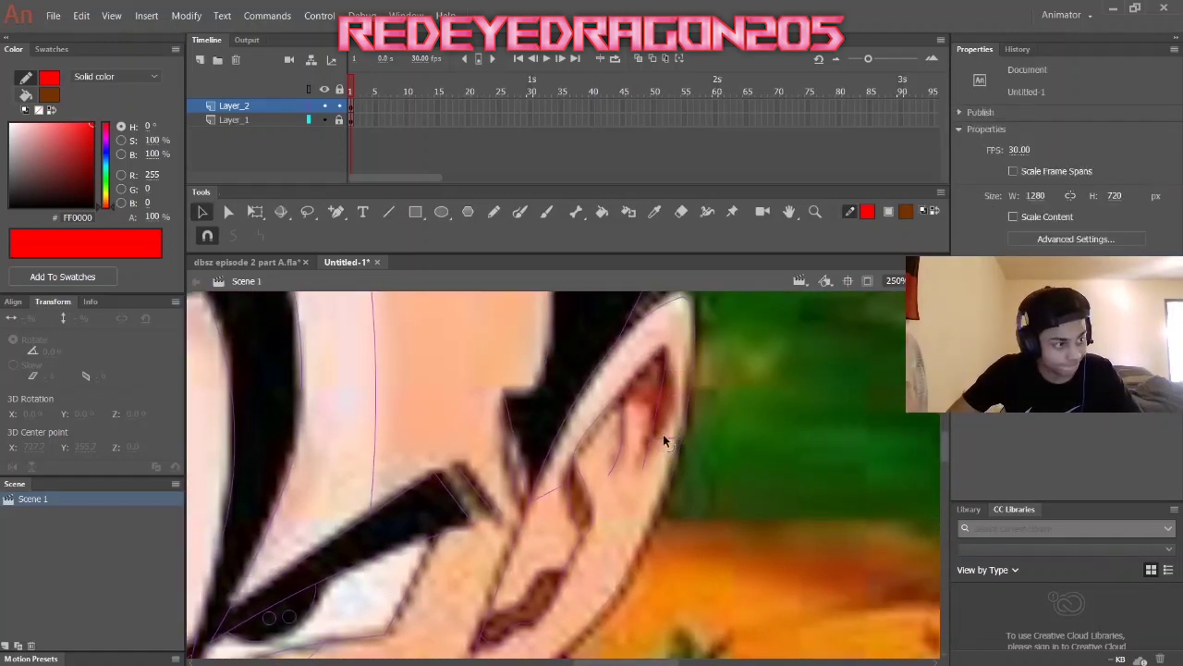
scroll(553, 478, "down", 5)
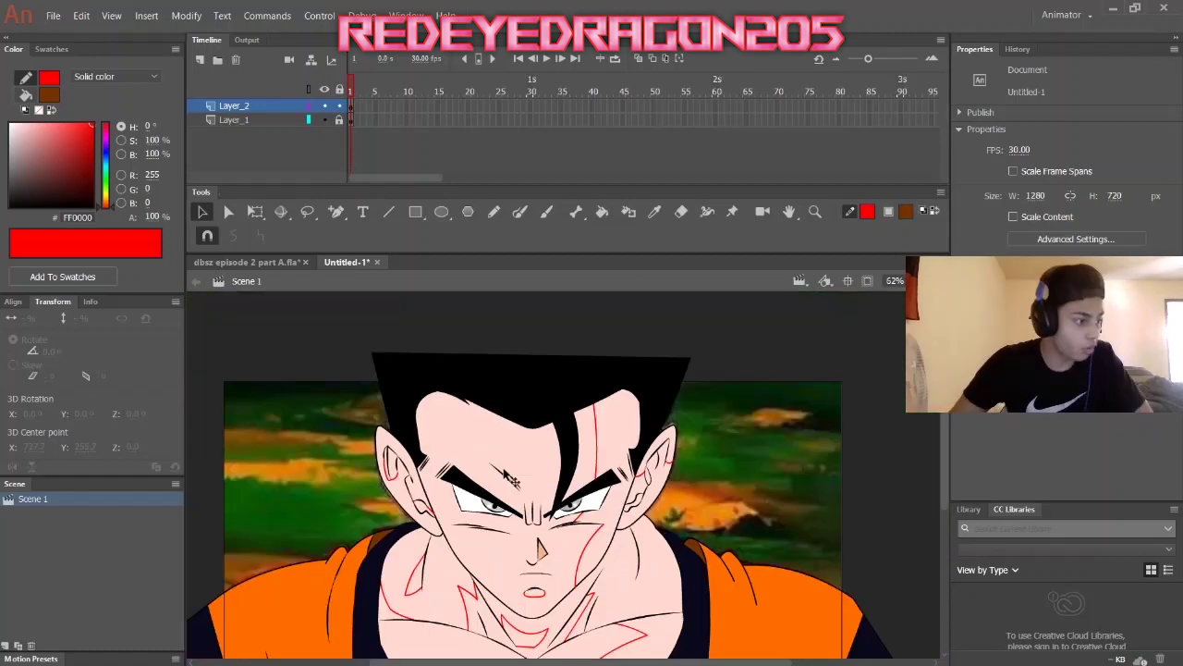
Fill the shadow areas on the right side of the face with tan D8936E.
left_click(889, 211)
left_click(558, 497)
key("k")
scroll(558, 496, "up", 2)
left_click(673, 397)
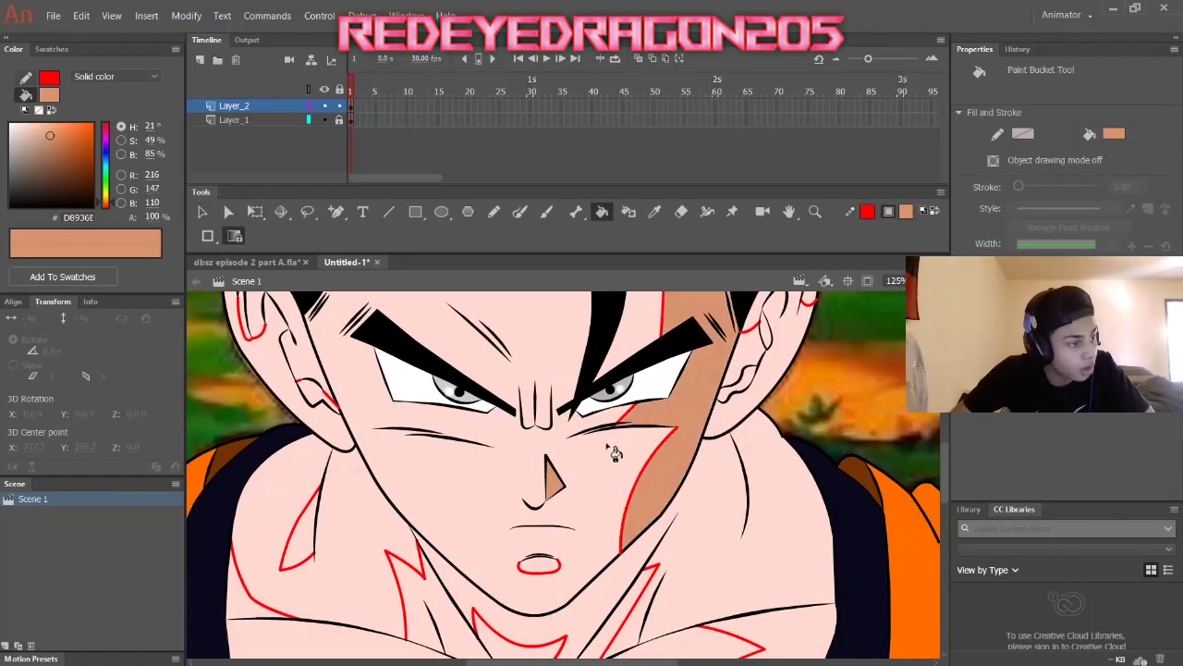
Fill the shadows on the right side of the face, the nose, the ears and the left collarbone with brown A76948.
left_click(698, 575)
left_click(818, 383)
scroll(797, 386, "right", 3)
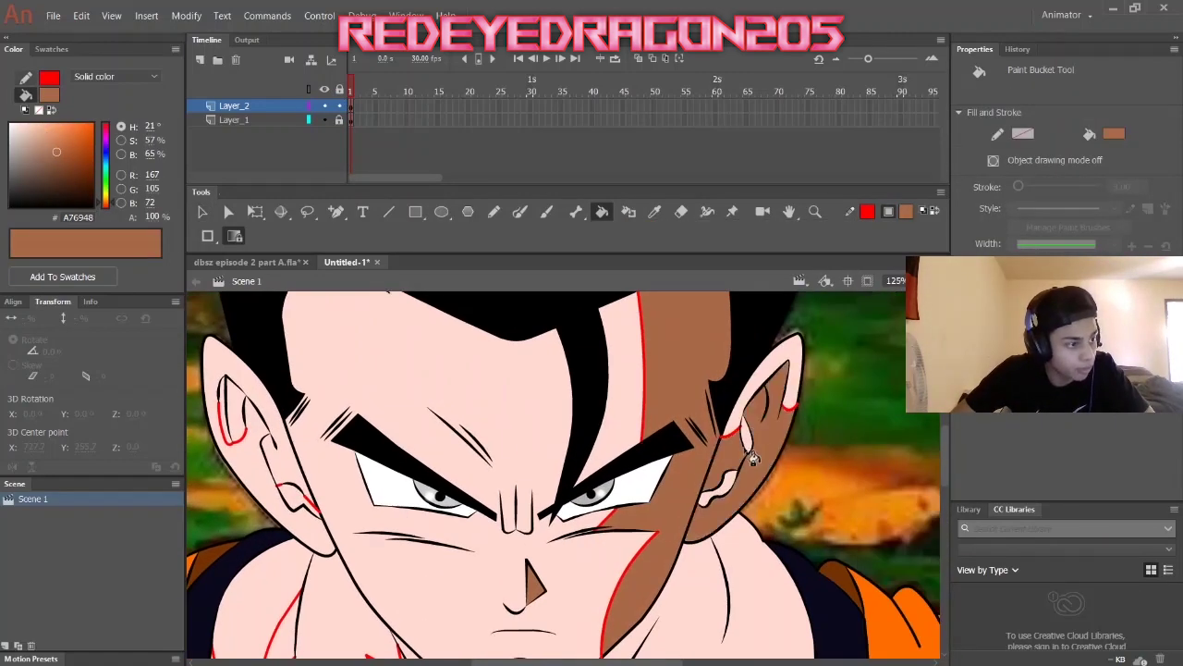
left_click(754, 458)
scroll(384, 435, "left", 3)
left_click(443, 503)
scroll(443, 504, "down", 5)
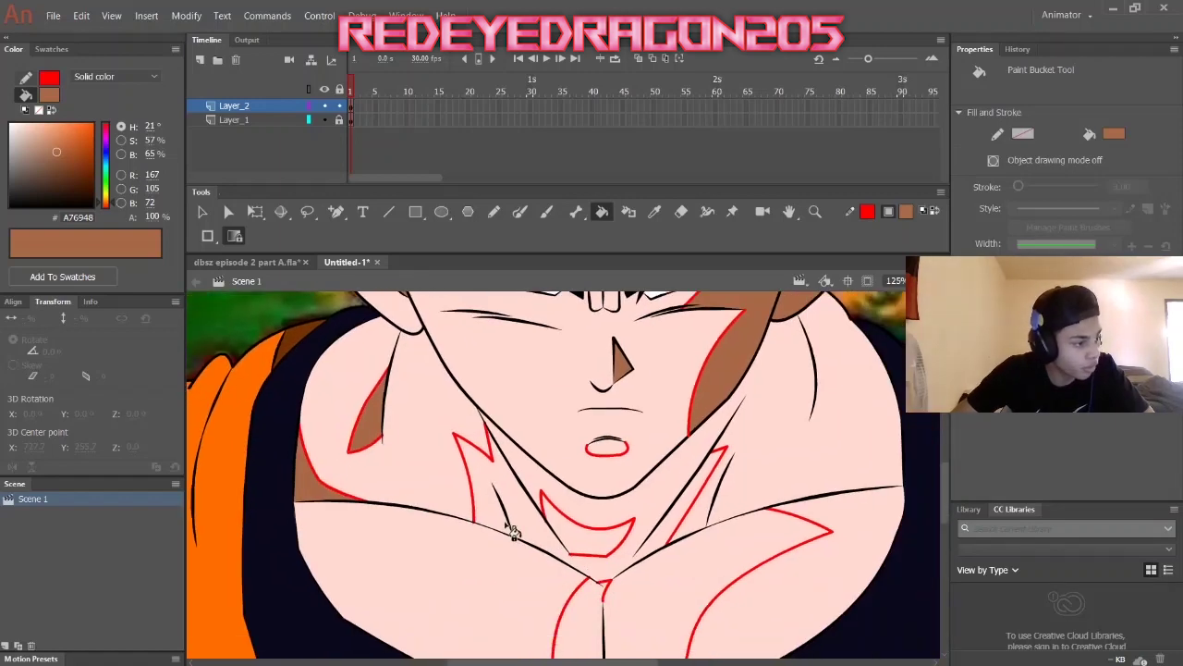
Fill the remaining neck, right chest and chest centre shadow areas with brown A76948.
left_click(309, 107)
left_click(308, 107)
scroll(743, 453, "down", 3)
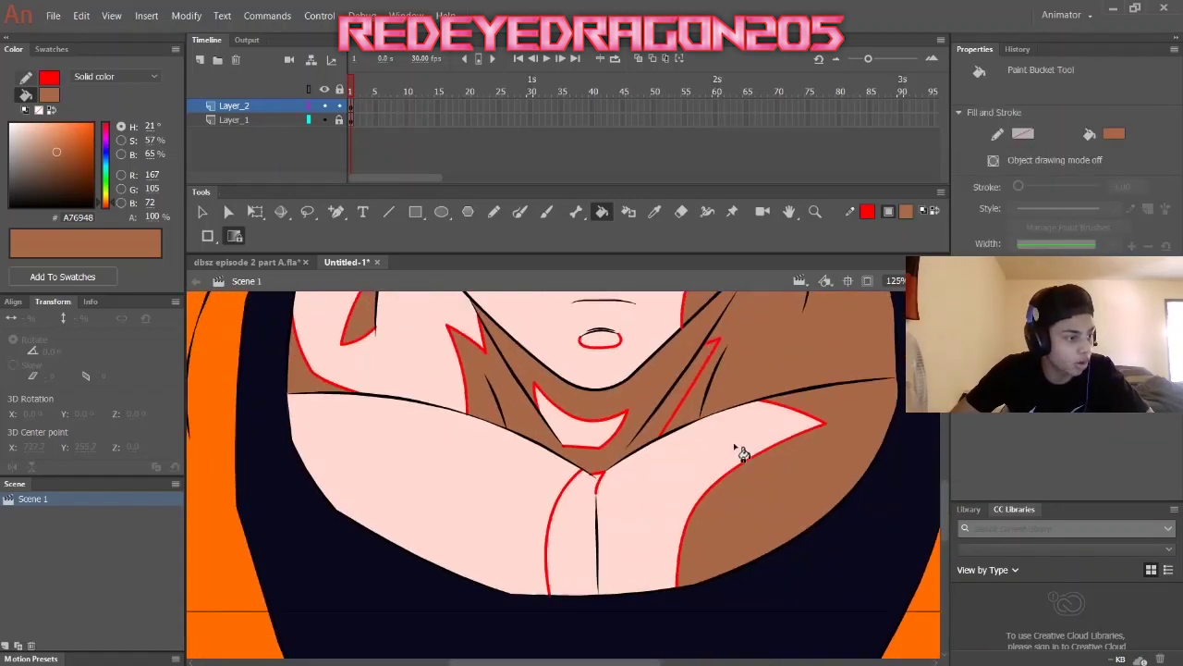
left_click(568, 527)
key("ctrl+minus")
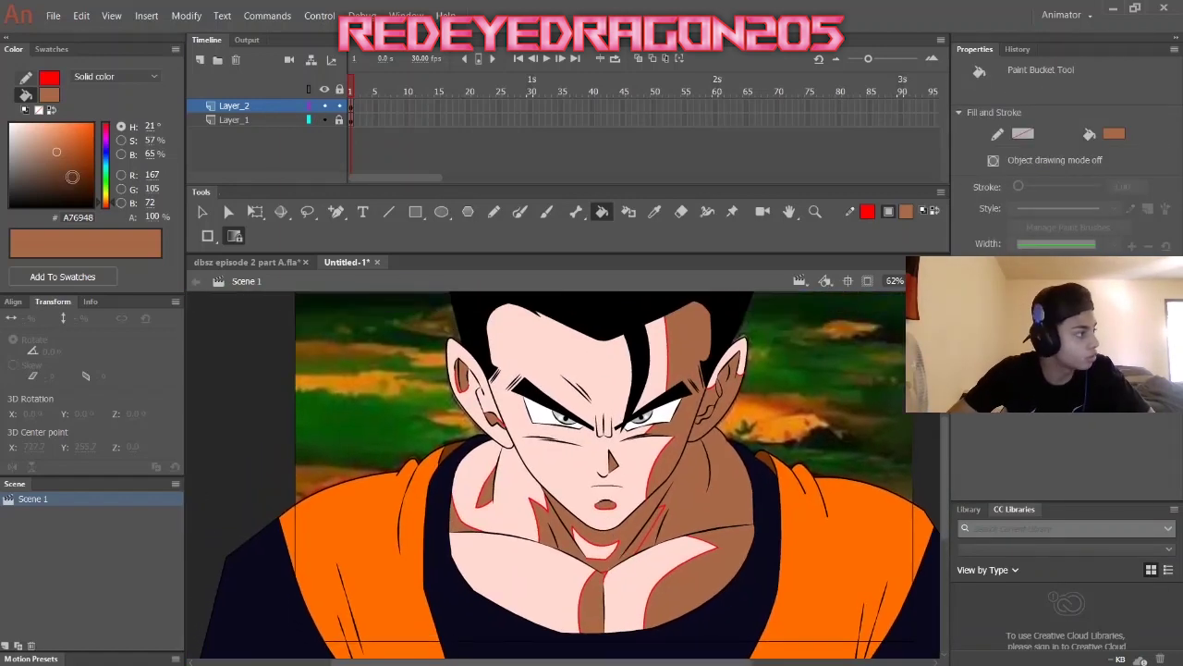
Outline the fold shadows on both sides of the orange shirt and fill them with dark red 9C2600.
scroll(515, 488, "up", 4)
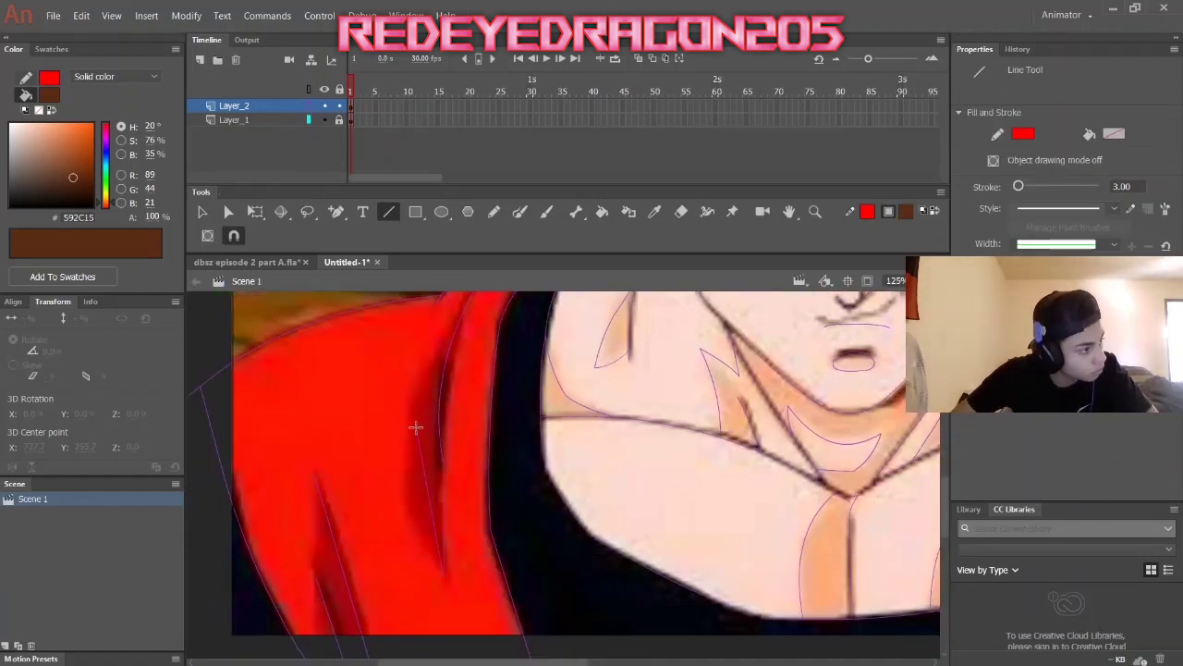
scroll(358, 431, "down", 3)
scroll(291, 385, "right", 5)
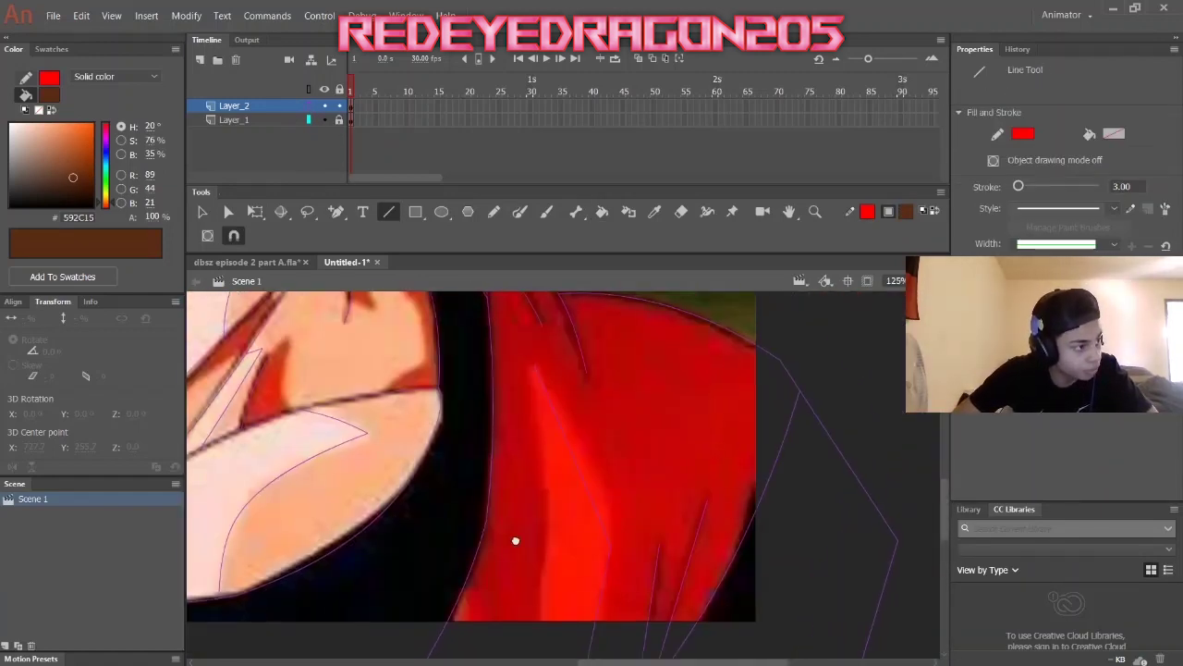
key("v")
scroll(579, 517, "down", 1)
scroll(604, 426, "up", 3)
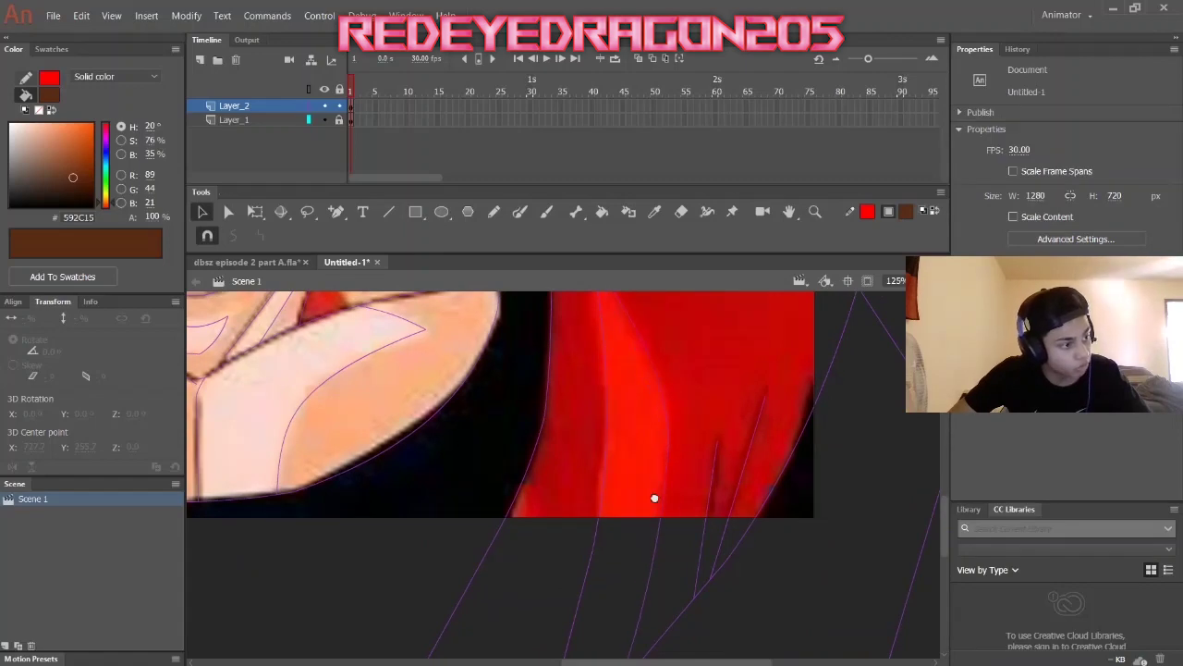
scroll(554, 527, "left", 5)
scroll(407, 564, "up", 1)
scroll(493, 482, "up", 3)
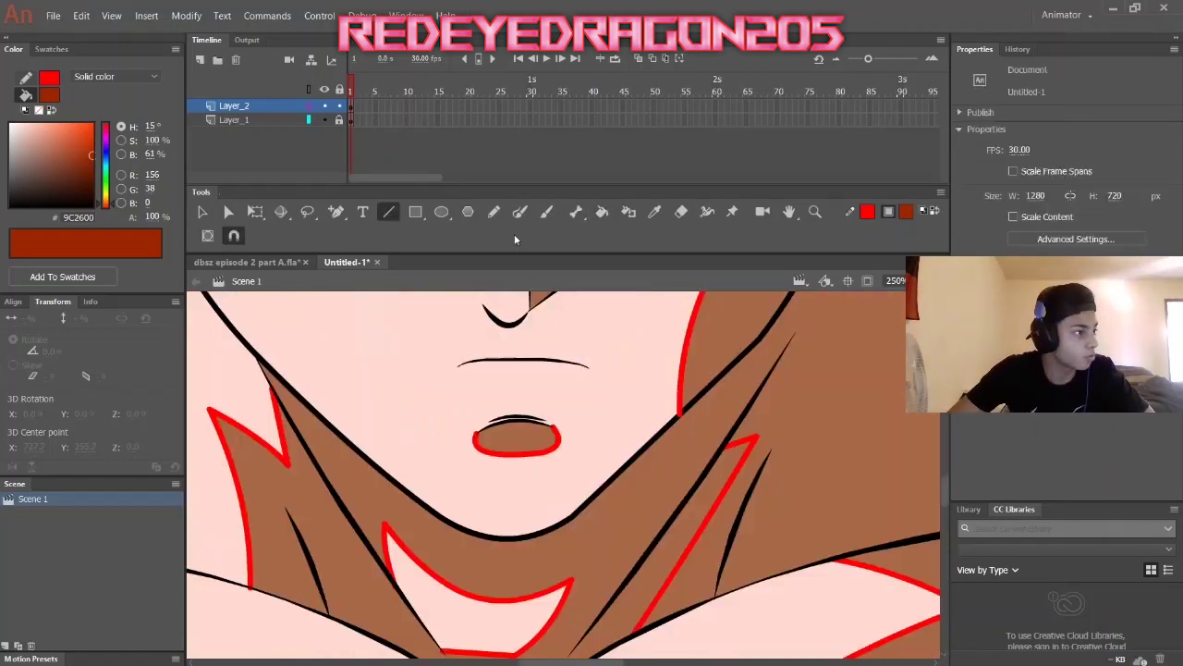
Outline deeper shadow shapes in red on the right side of the neck and fill the outer one with dark brown 592910.
left_click(495, 213)
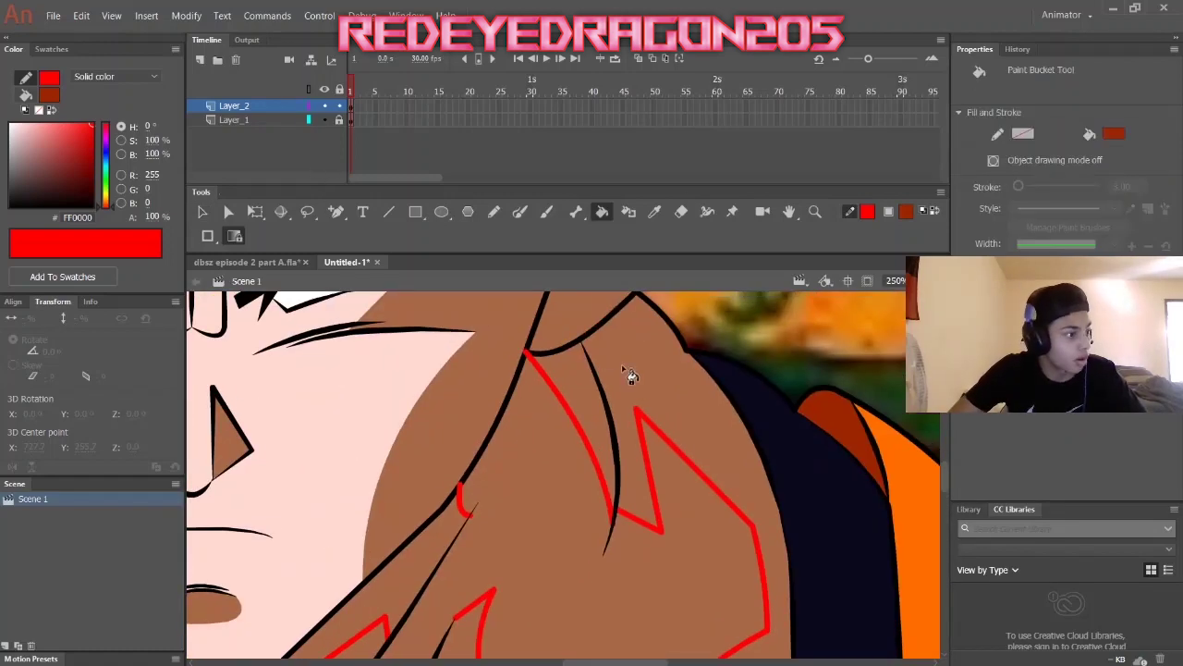
left_click(629, 374, "alt")
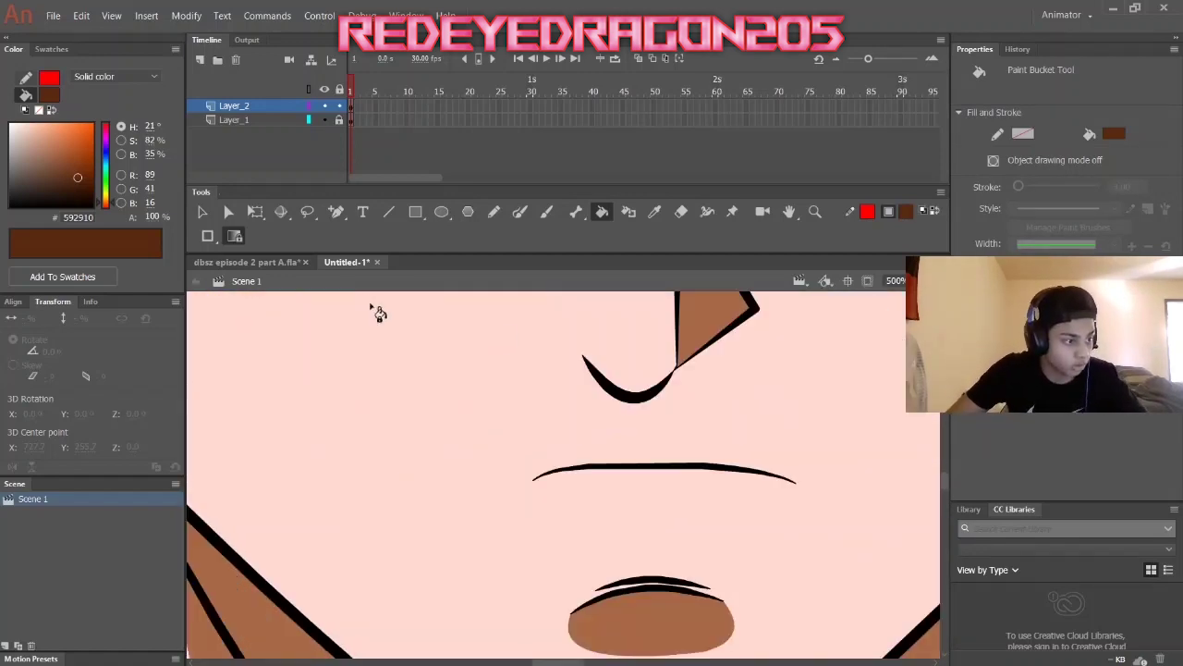
Redraw the lower lip shadow as a thinner crescent and fill it with brown A76948.
key("v")
scroll(585, 536, "down", 3)
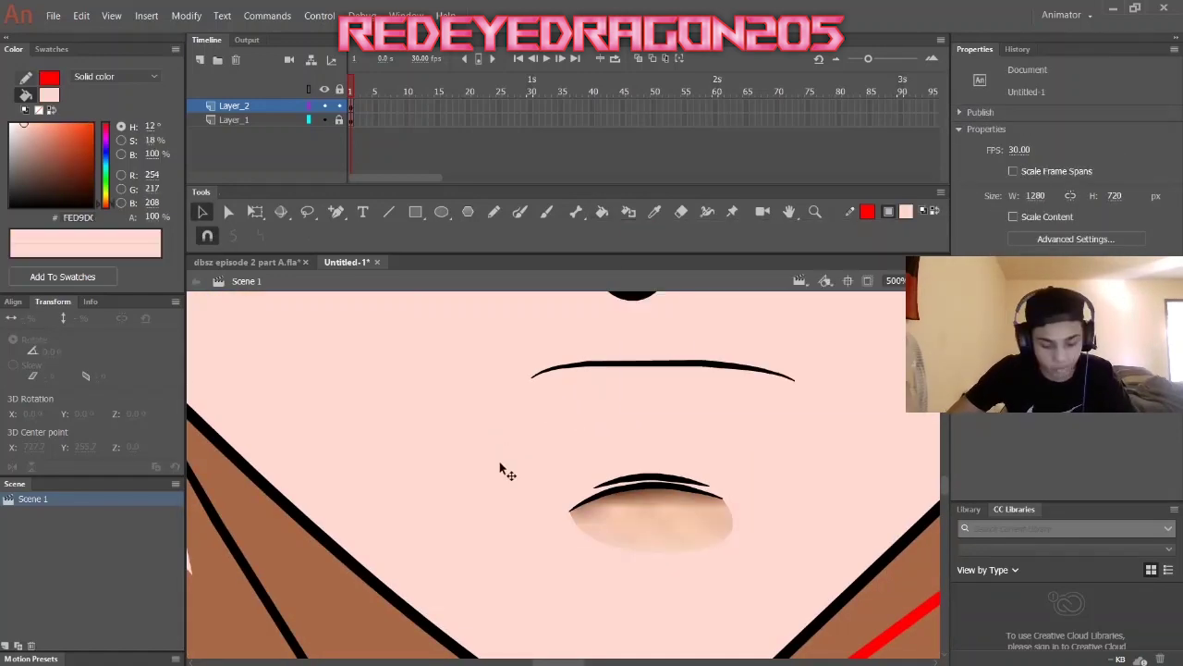
key("ctrl+z")
key("n")
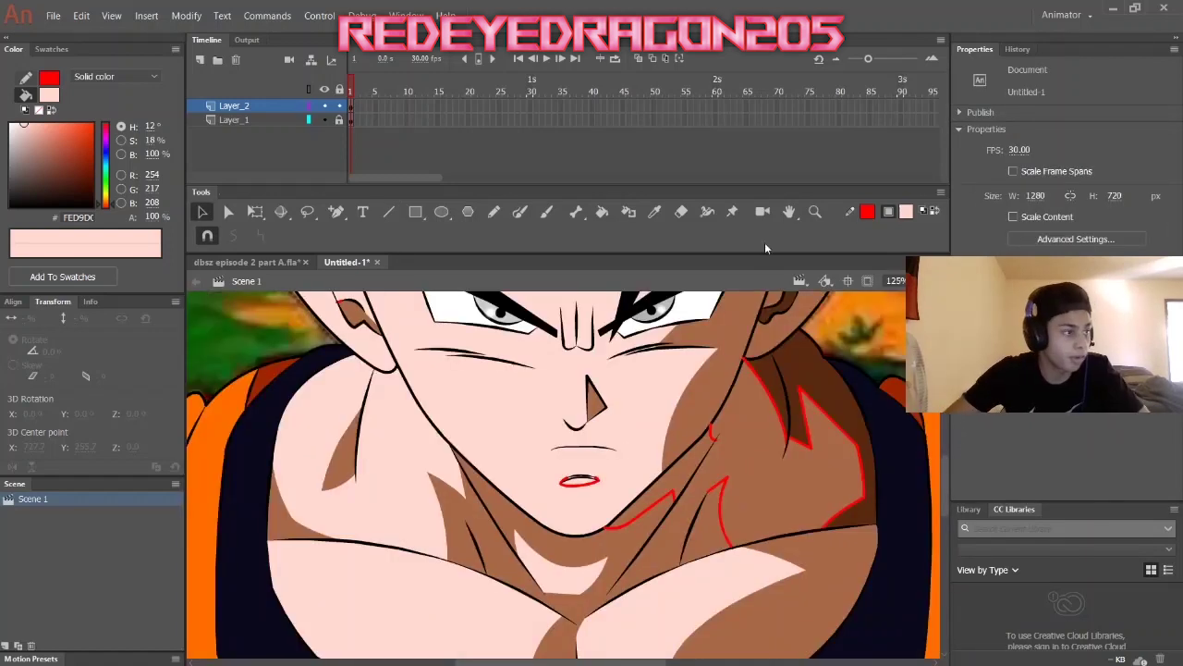
left_click(740, 485)
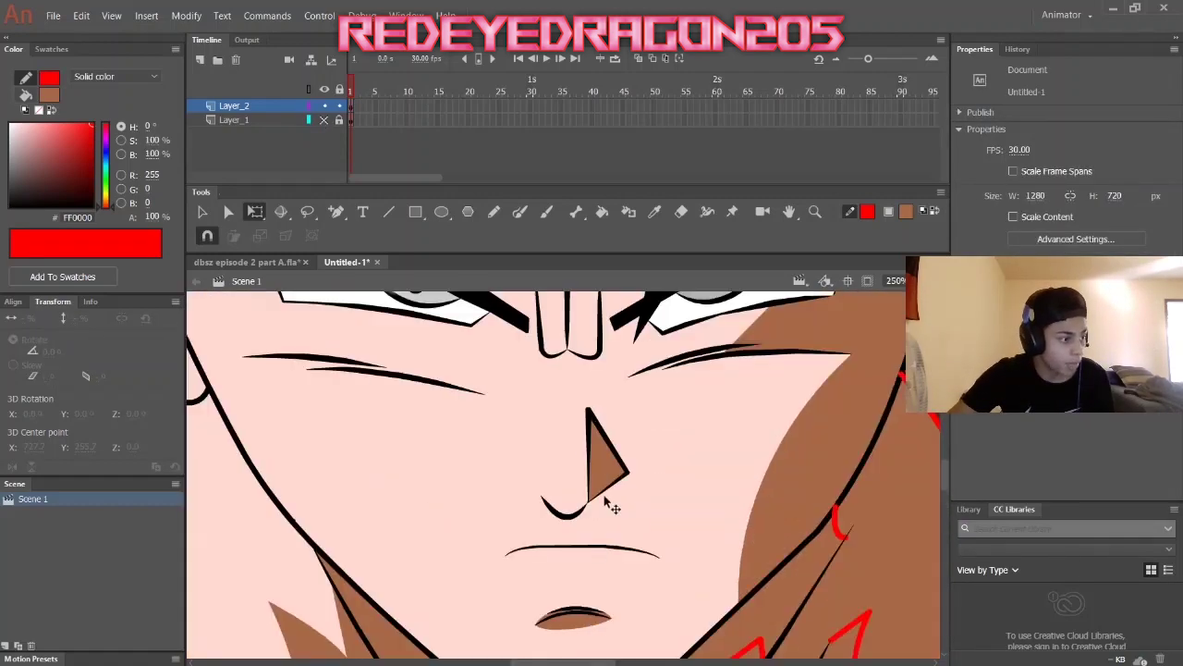
Set the mouth line's stroke to 2.
left_click(596, 551)
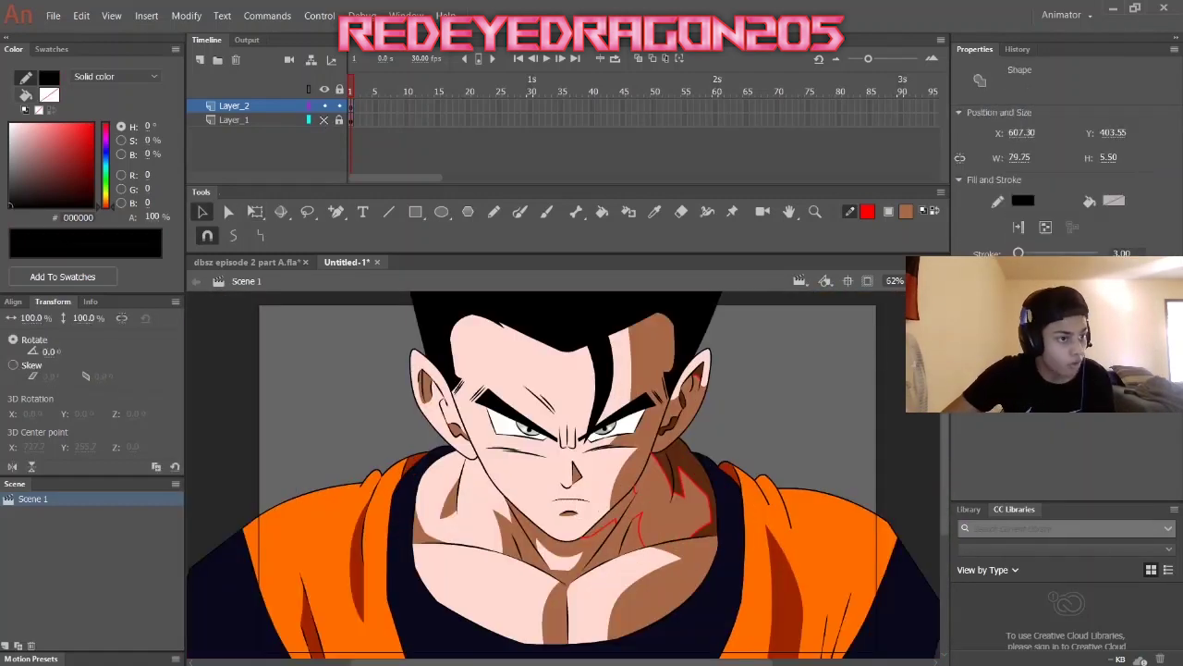
key("Escape")
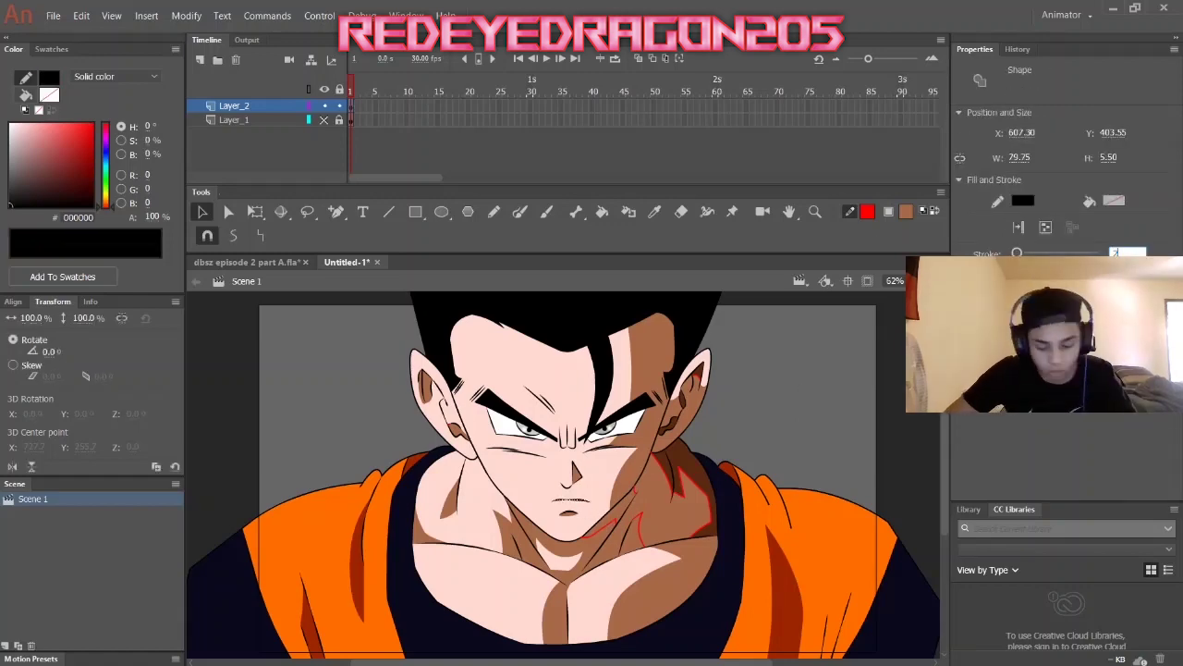
scroll(494, 406, "down", 1)
scroll(494, 407, "up", 5)
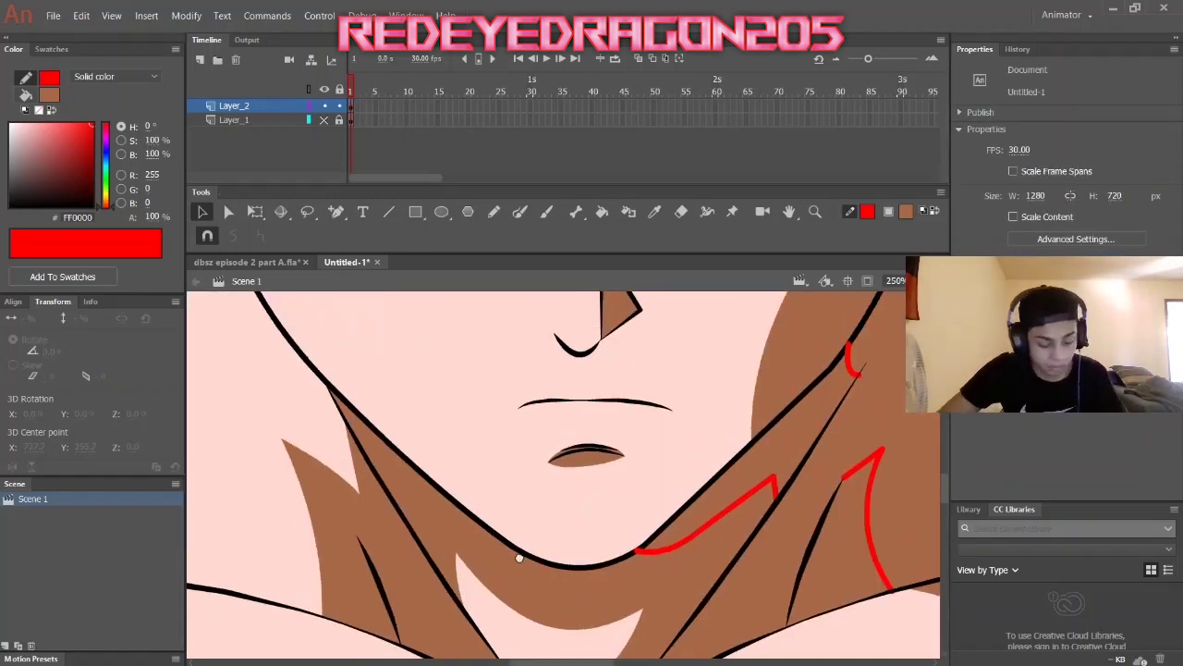
Draw a short curved crease on each side of the mouth with stroke 2 and colour both black.
key("n")
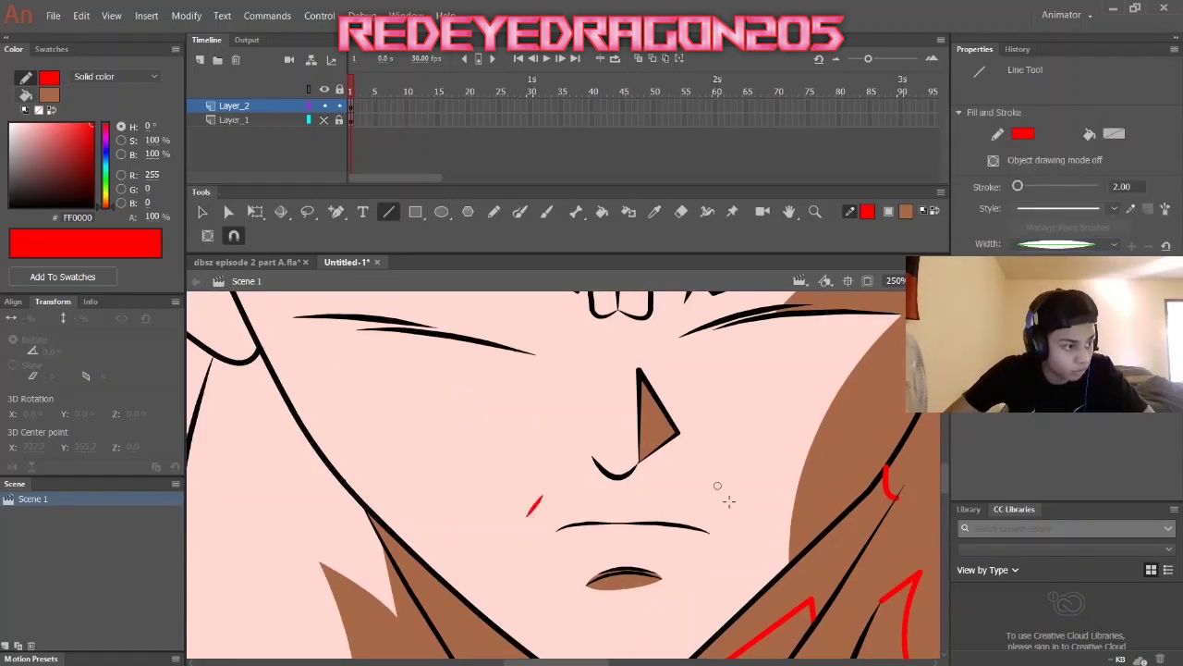
left_click_drag(718, 552, 733, 526)
scroll(730, 537, "up", 2)
key("v")
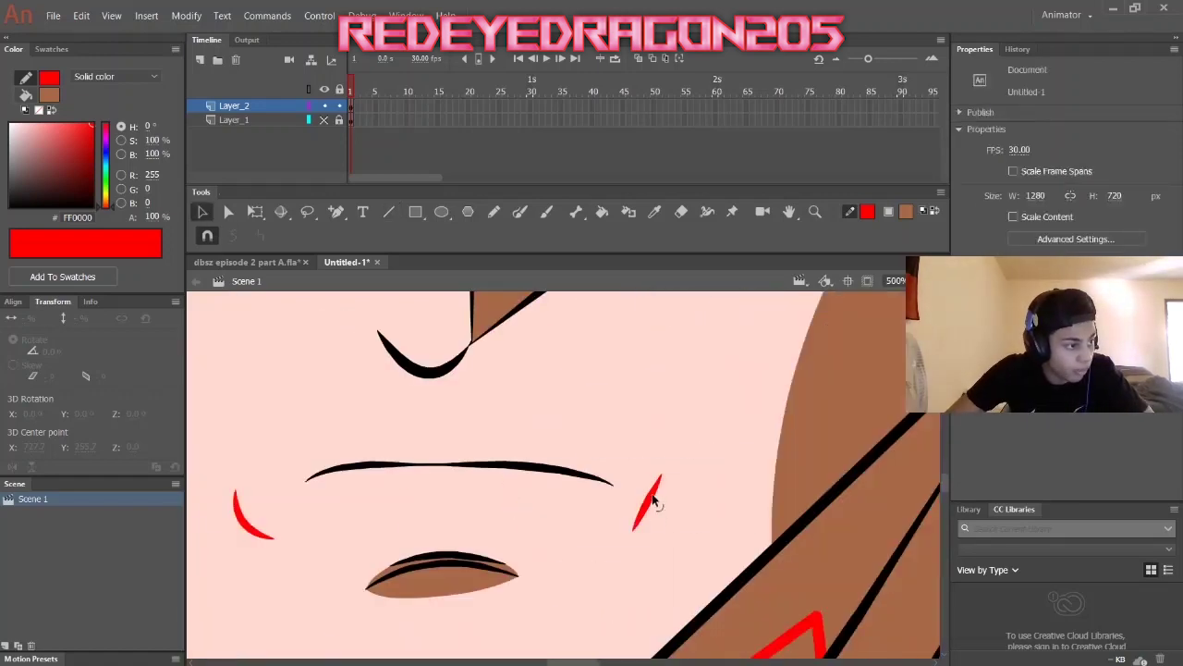
scroll(589, 493, "down", 7)
key("Escape")
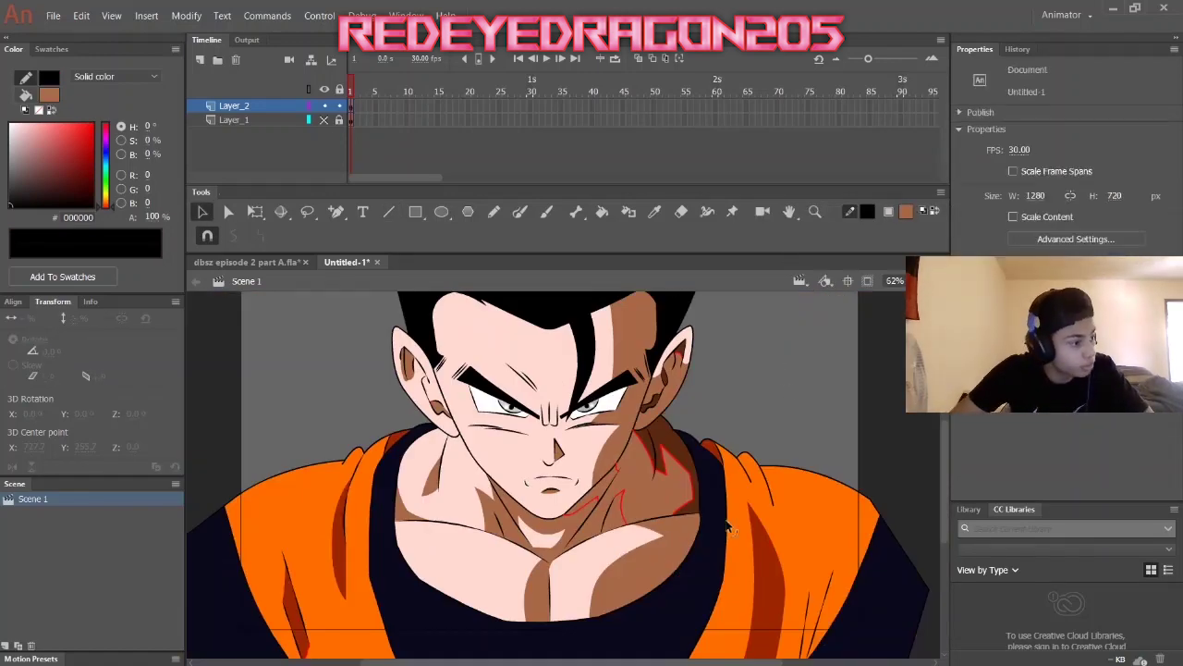
Shorten the mouth line to a width of about 65.
left_click(581, 484)
scroll(583, 486, "up", 7)
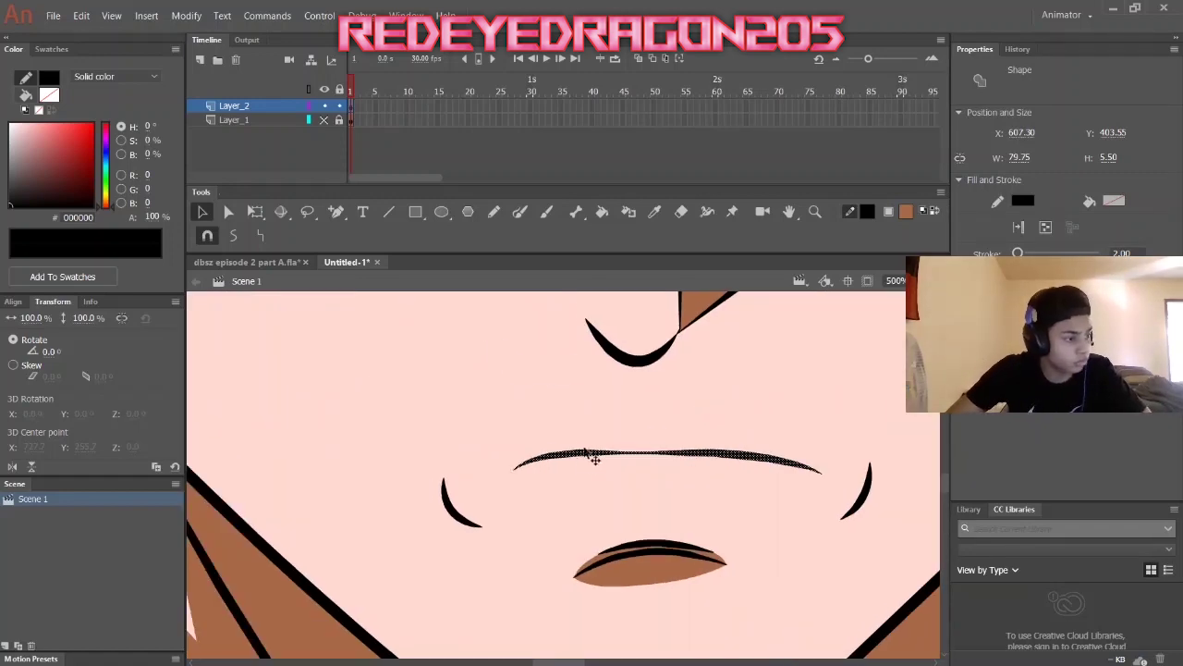
key("Escape")
scroll(585, 483, "down", 7)
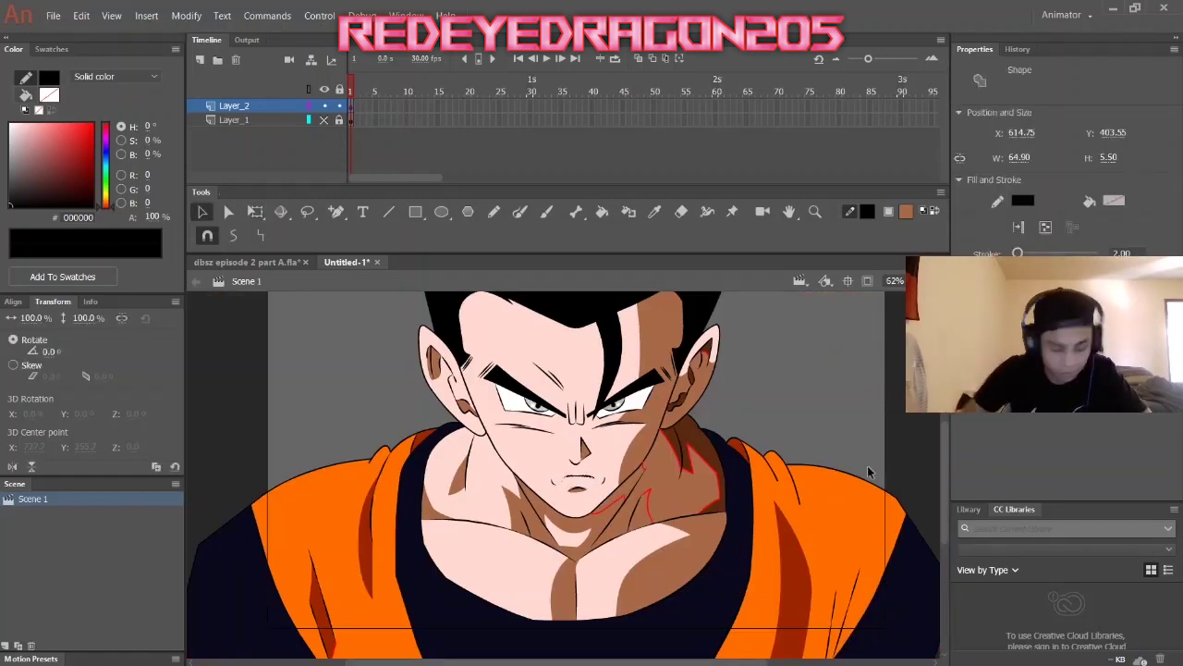
key("Escape")
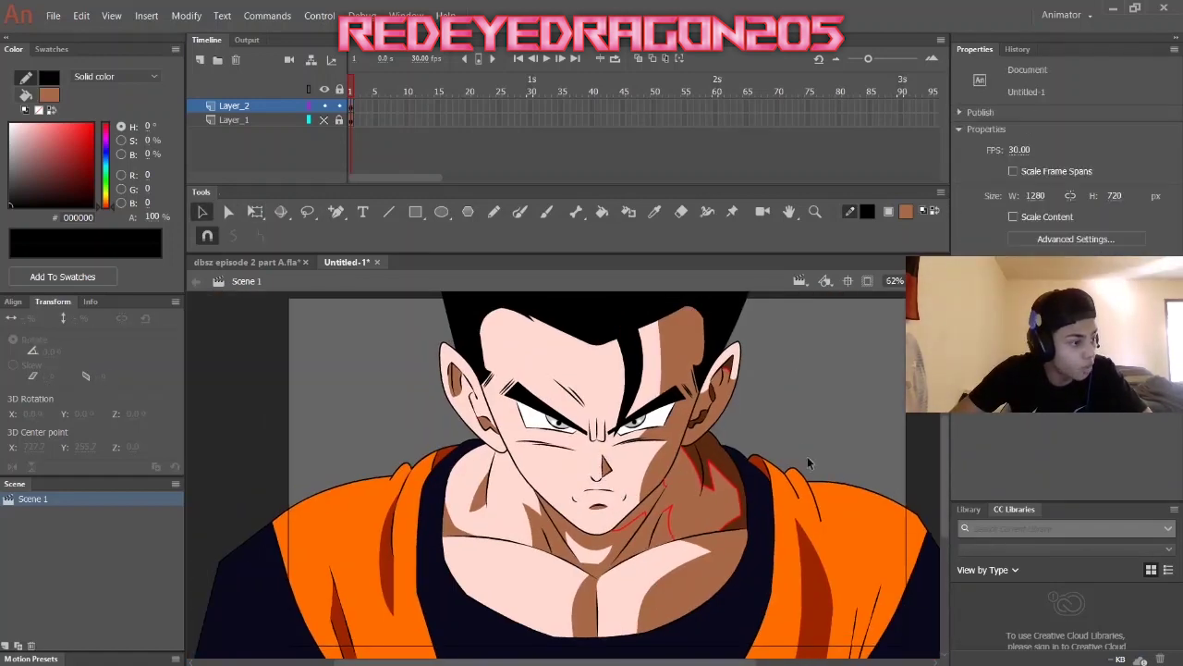
Refine the nose outline and pick the light skin colour FED9D0 as the fill.
left_click(775, 407)
left_click(603, 482)
scroll(603, 481, "up", 4)
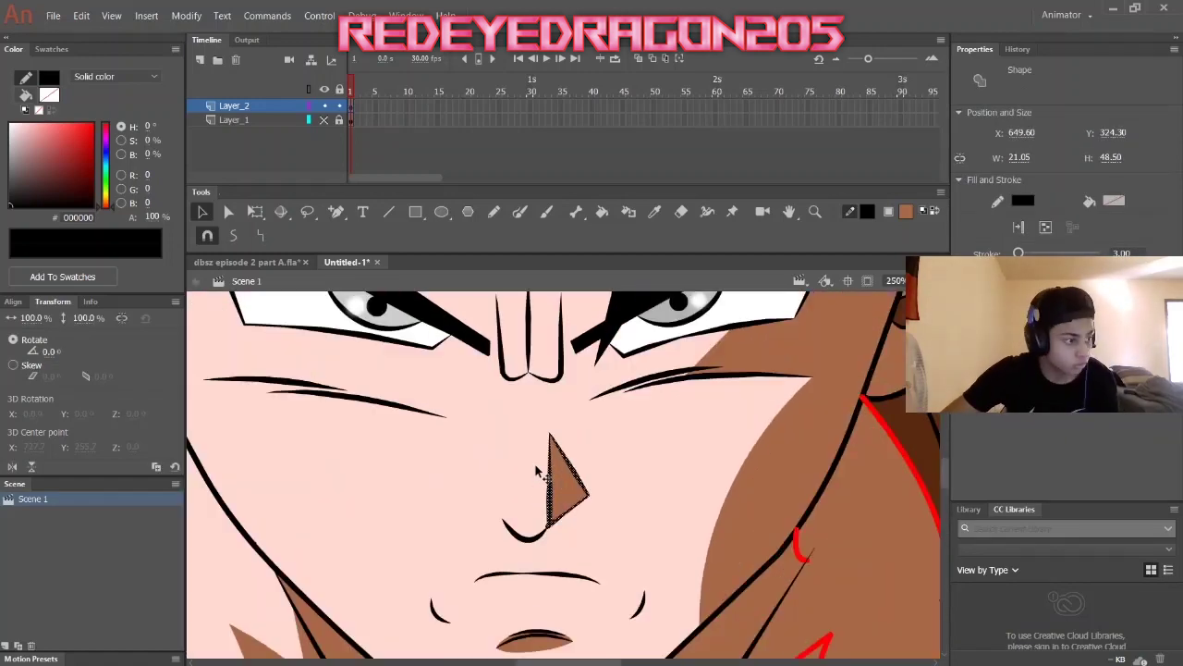
mouse_move(546, 442)
left_mouse_down()
mouse_move(342, 446)
mouse_move(474, 406)
left_mouse_up()
key("i")
left_click(554, 497)
scroll(493, 427, "down", 3)
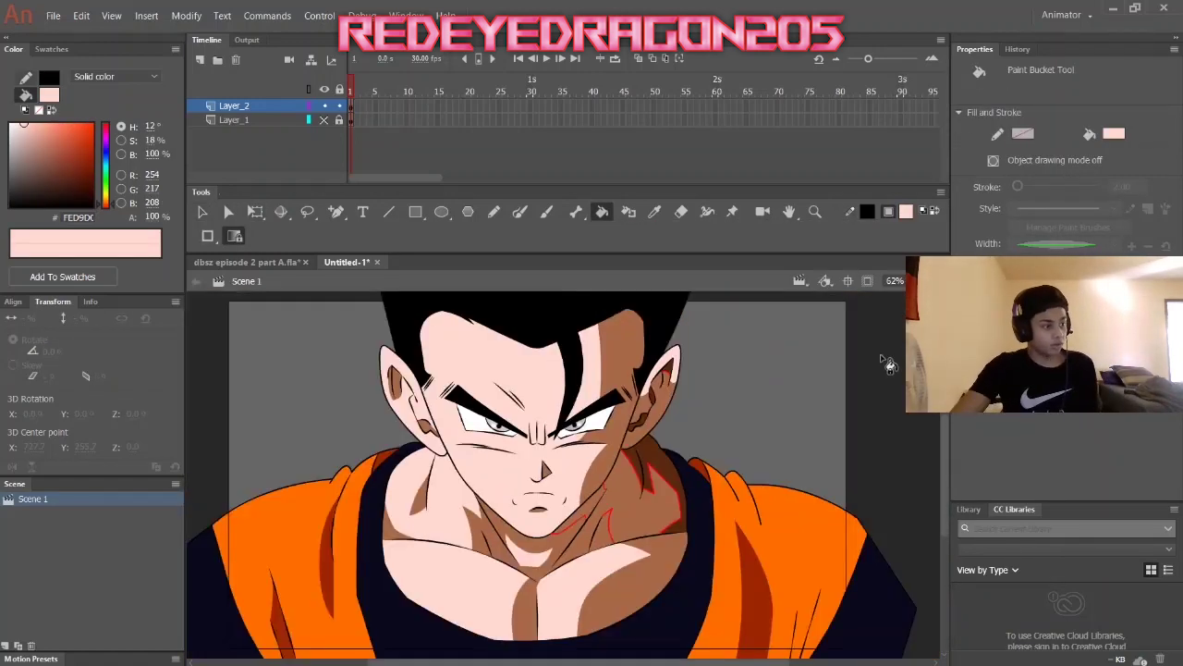
Try to replace the mouth line with one that follows the Layer_1 reference.
scroll(588, 447, "up", 5)
key("v")
scroll(529, 511, "down", 2)
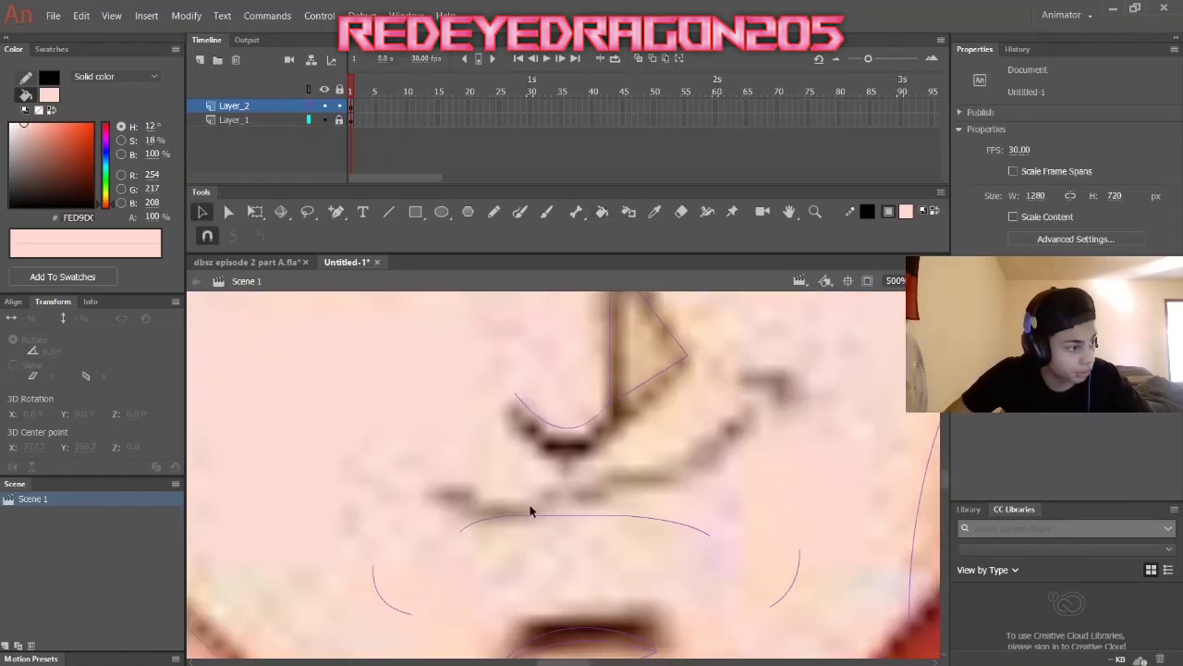
key("Delete")
key("n")
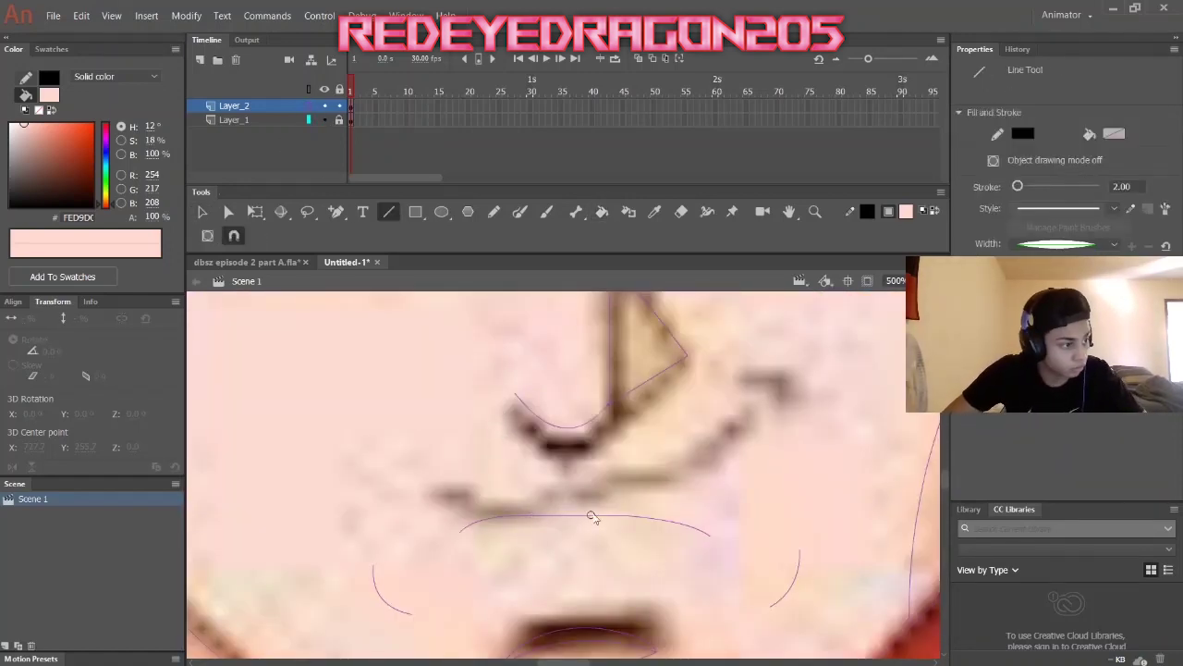
key("ctrl+z")
key("v")
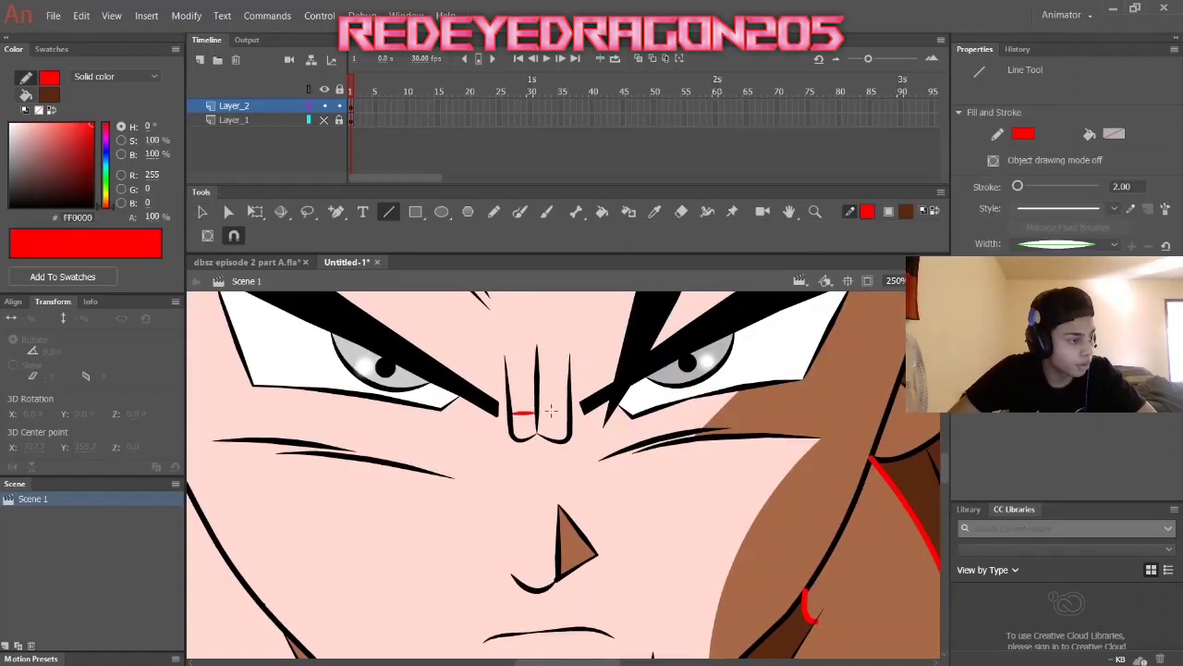
Shade the lower ends of the two brow creases above the nose with brown A76948 and draw short marks below them.
left_click_drag(550, 410, 566, 416)
key("v")
left_click(821, 470, "alt")
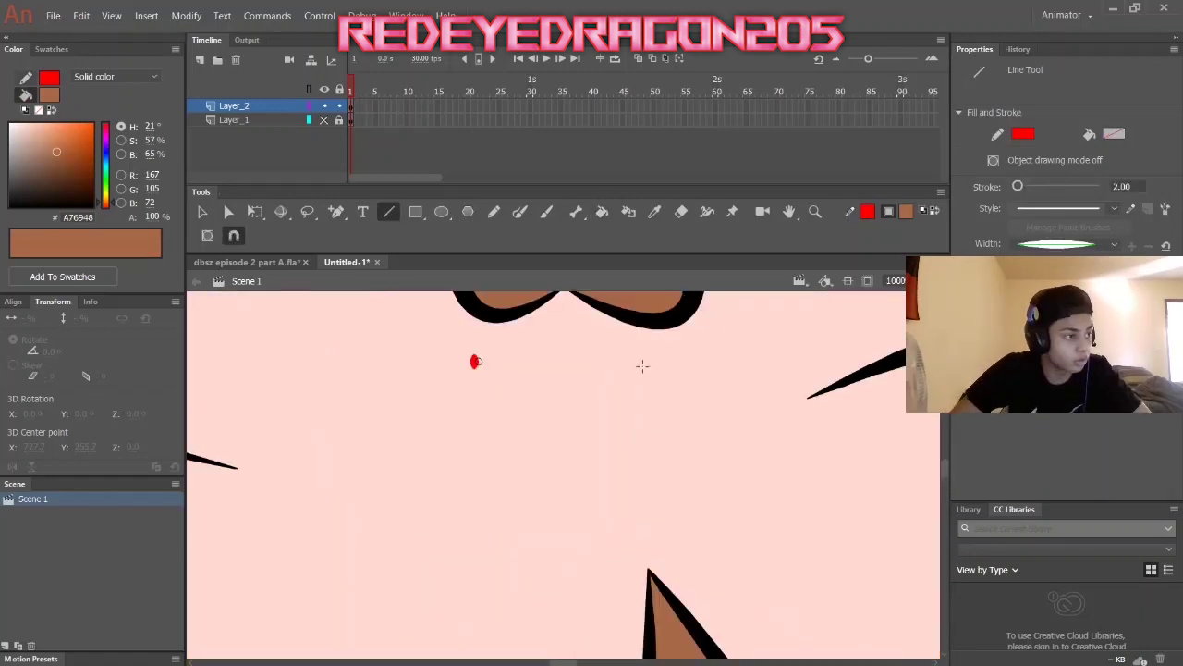
left_click(480, 369)
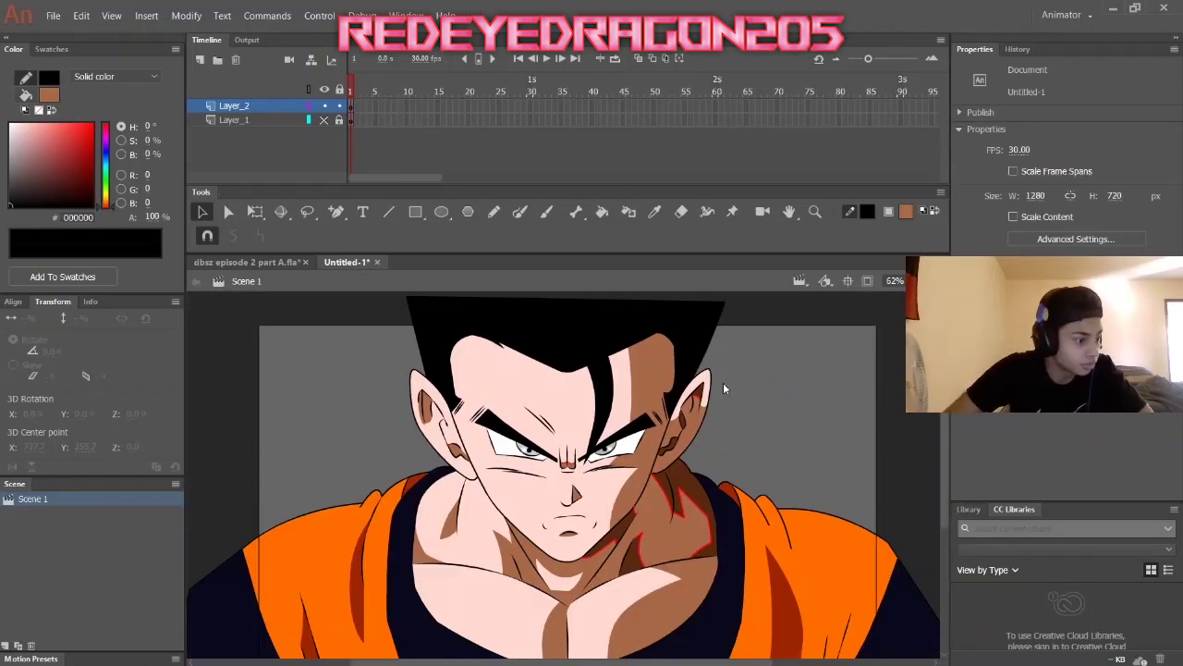
Sketch red freehand diagonal strokes at stroke 2 with the Pencil tool from beyond the right ear across the face.
scroll(724, 388, "down", 1)
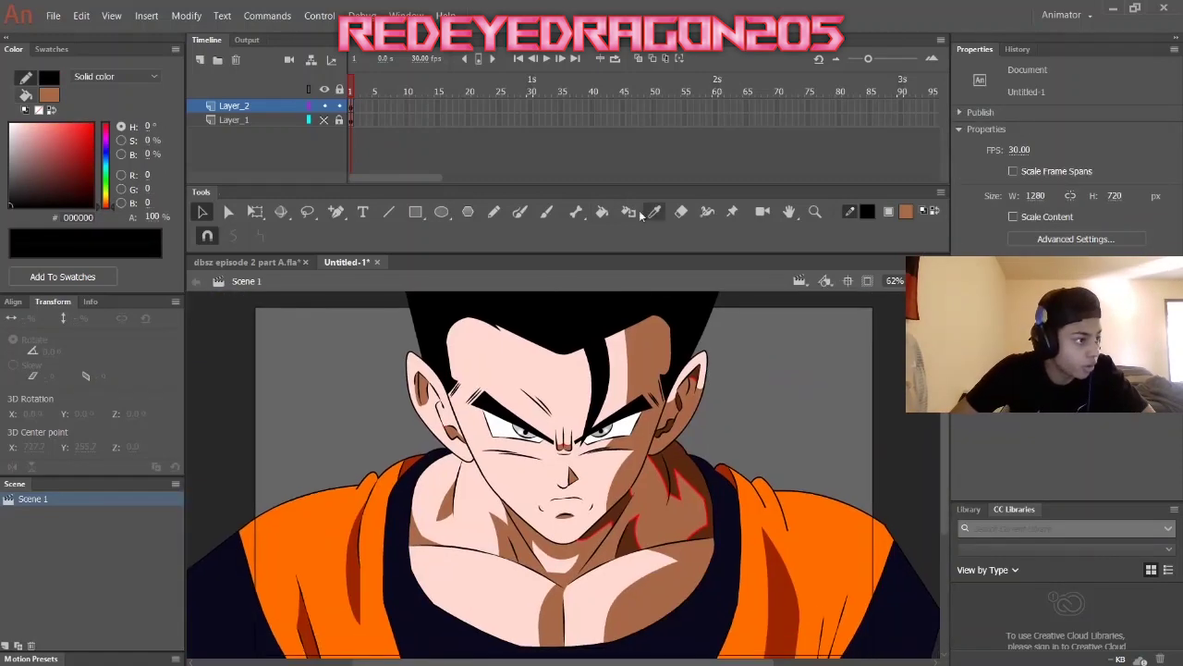
key("y")
left_click_drag(695, 384, 733, 336)
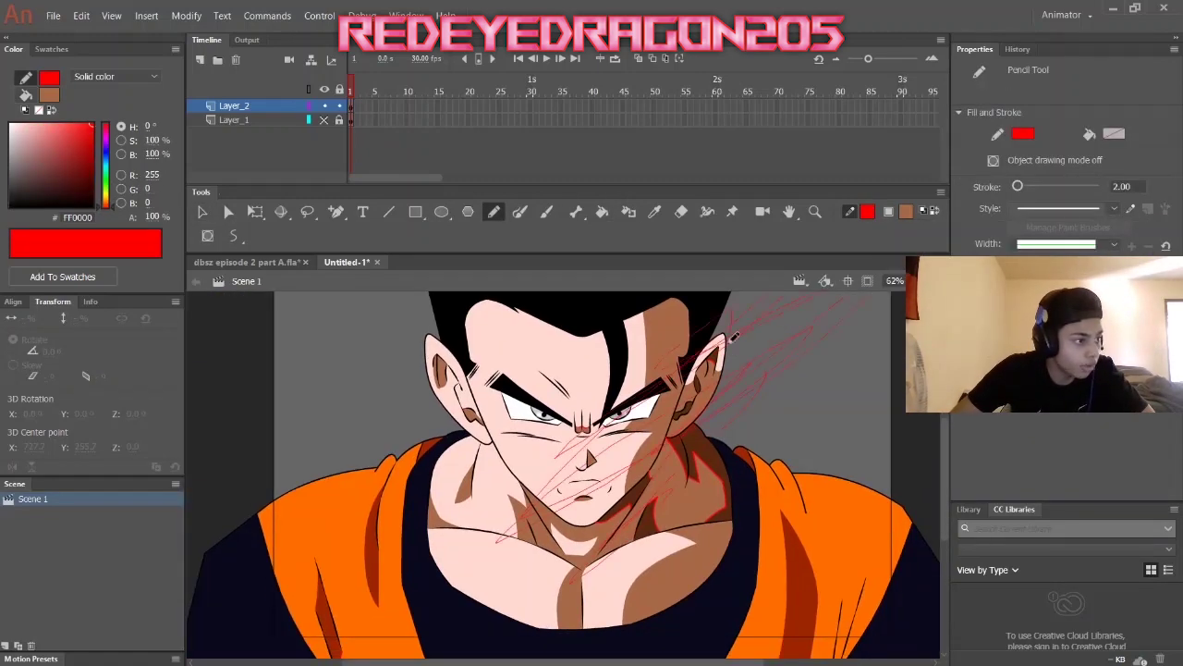